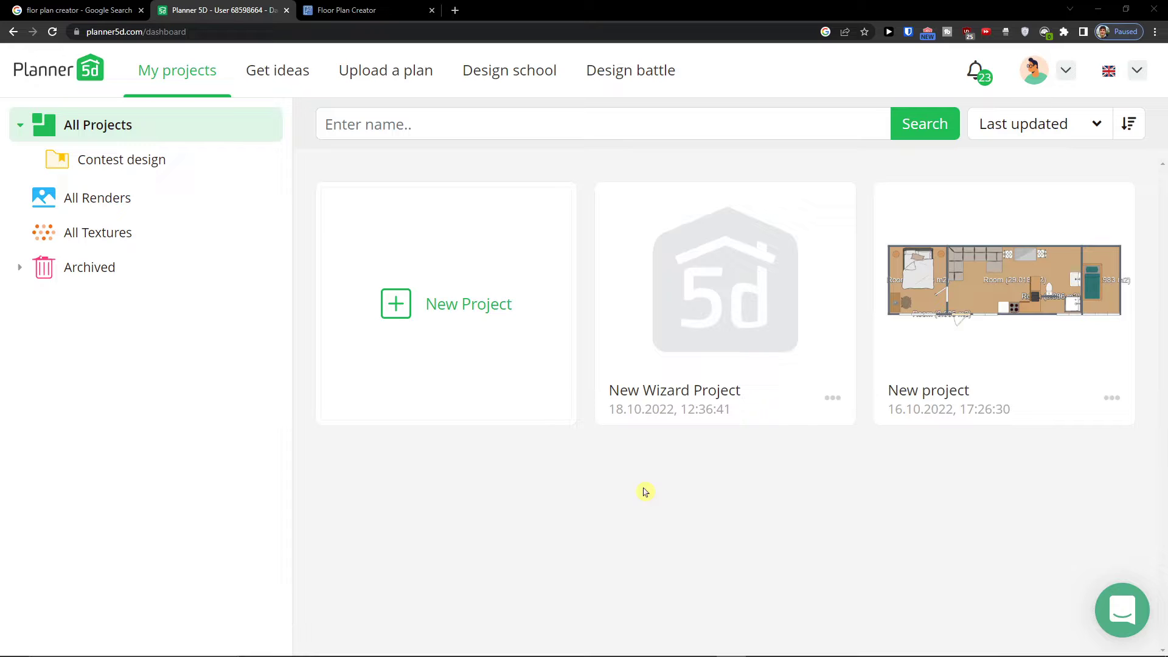
Start a new project from scratch
click(457, 314)
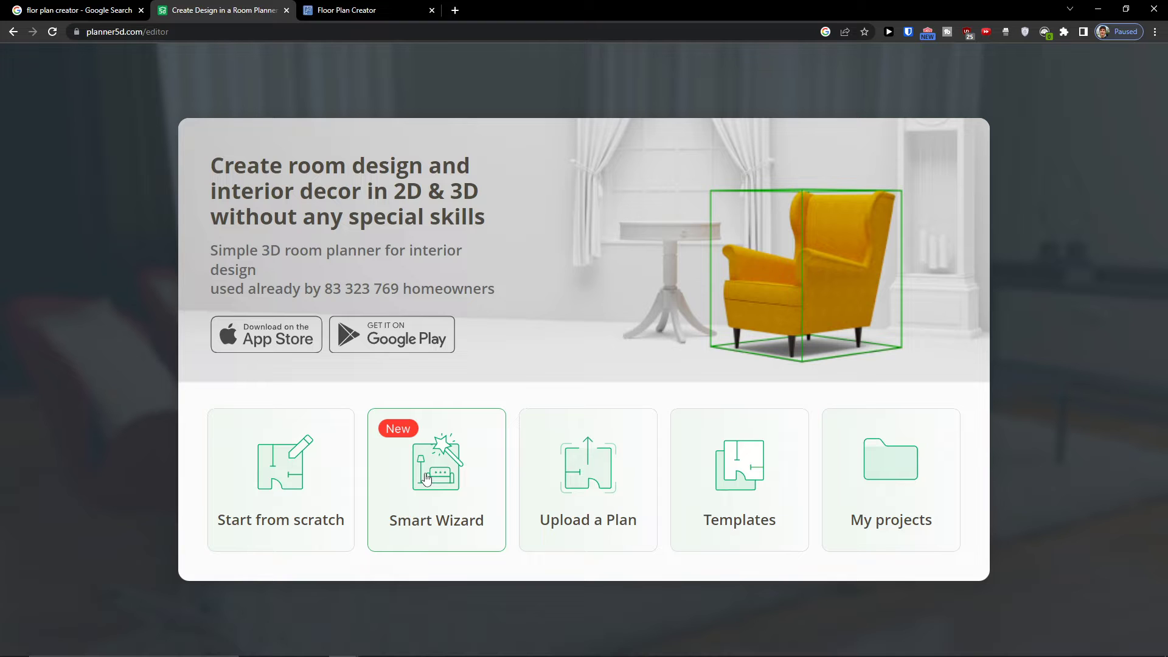
click(303, 496)
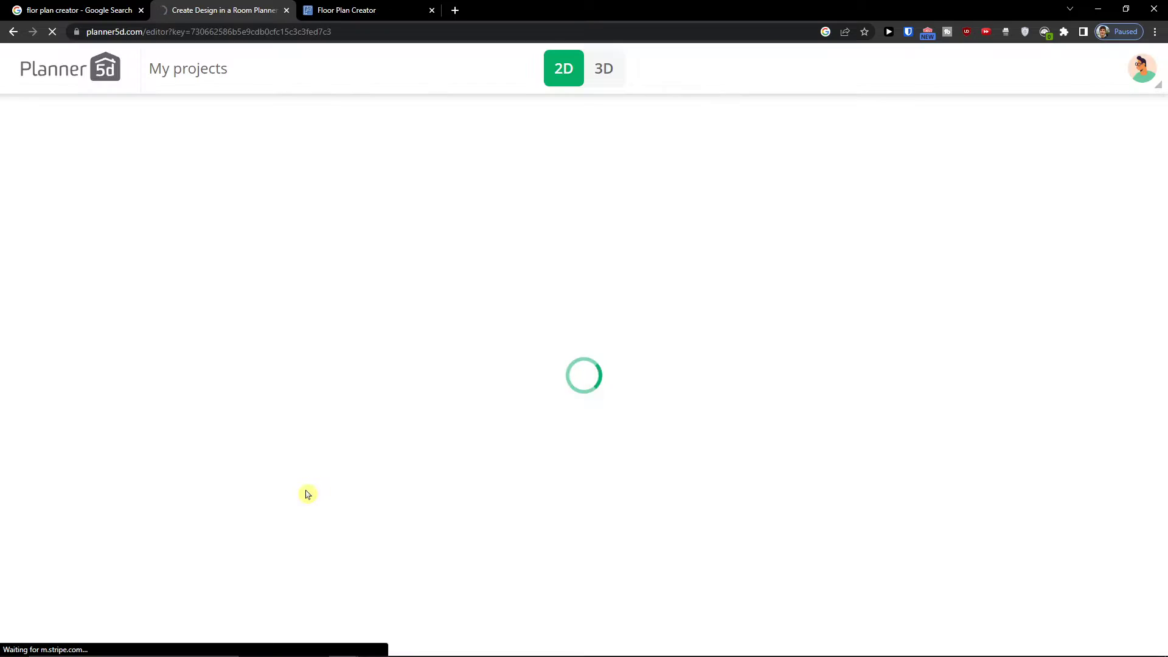
scroll(744, 383, down, 5)
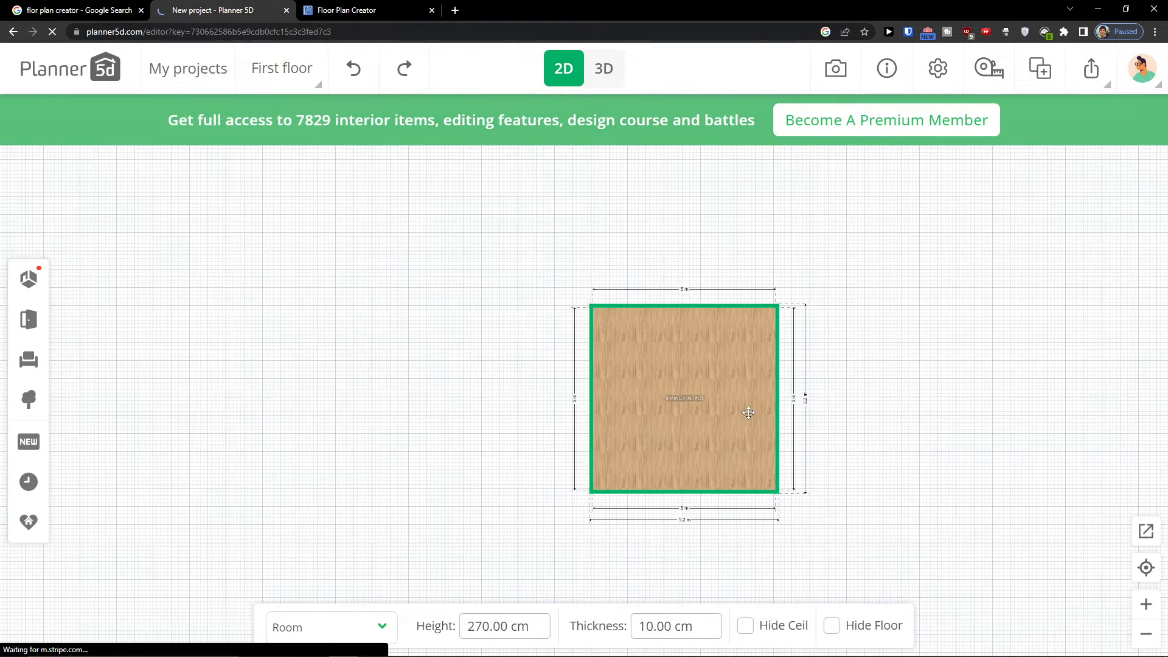
Delete the default square room from the plan
drag(915, 440, 791, 431)
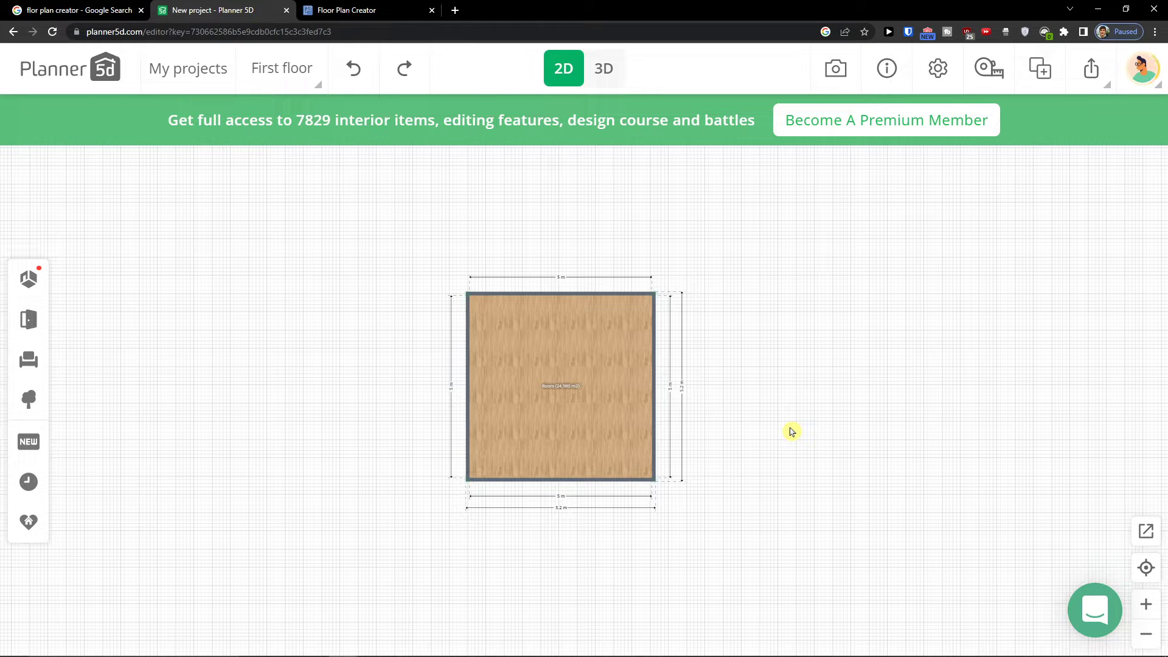
click(613, 436)
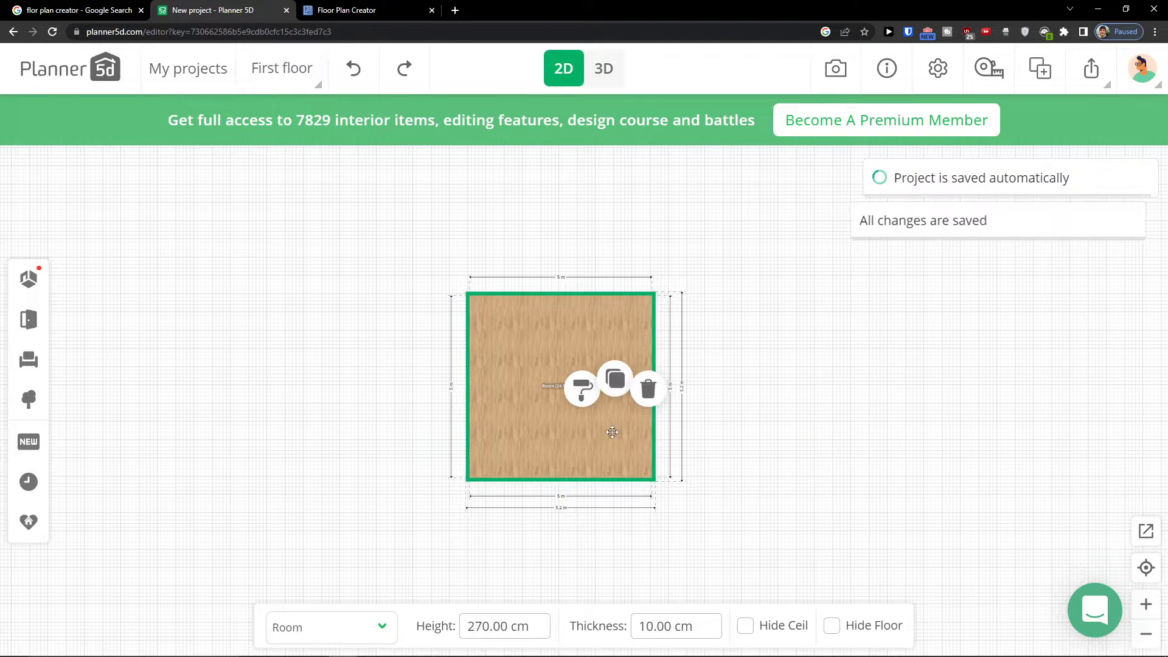
key(Delete)
drag(681, 416, 814, 398)
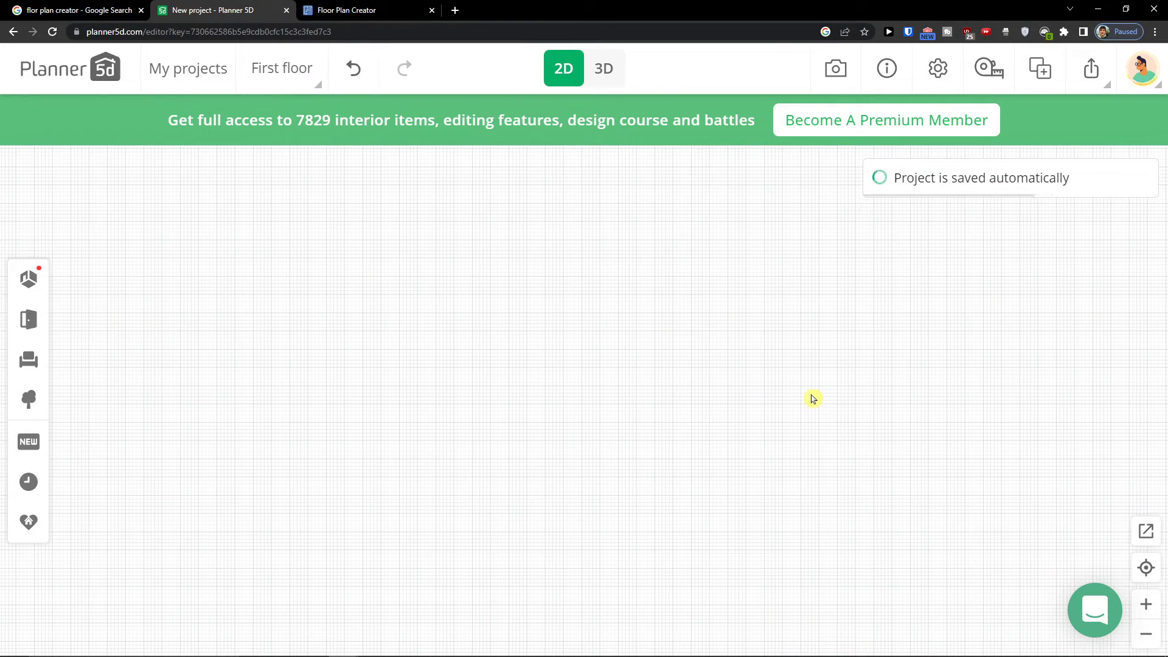
Add an L-shaped room and a square room from the room catalog to the plan
click(28, 280)
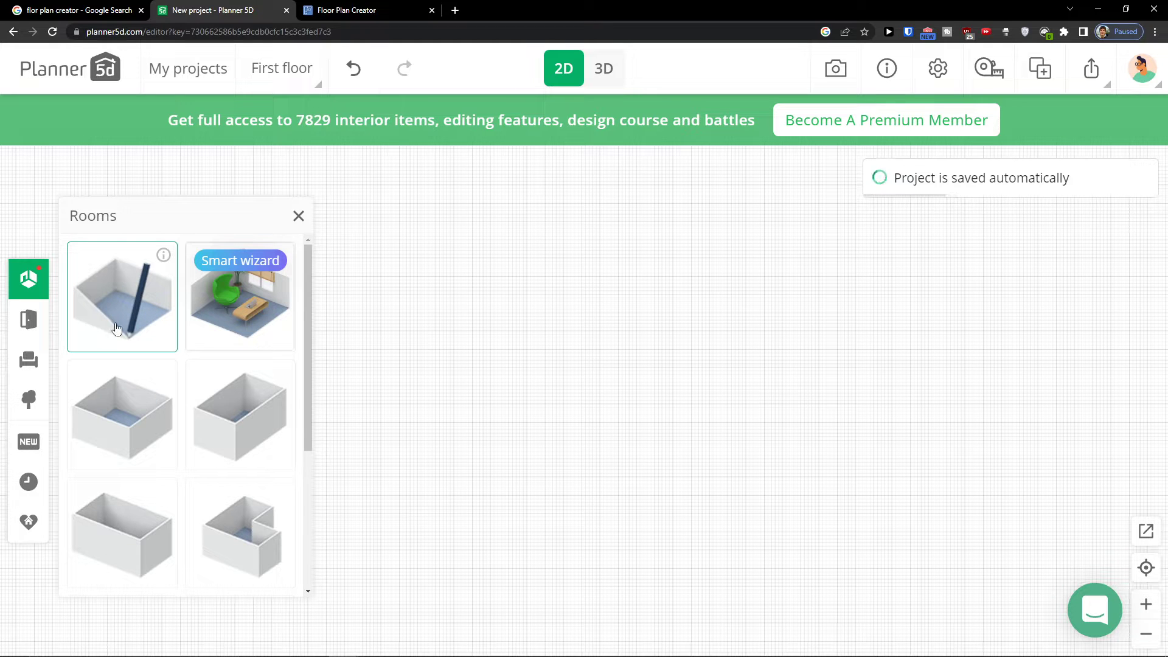
scroll(164, 429, down, 4)
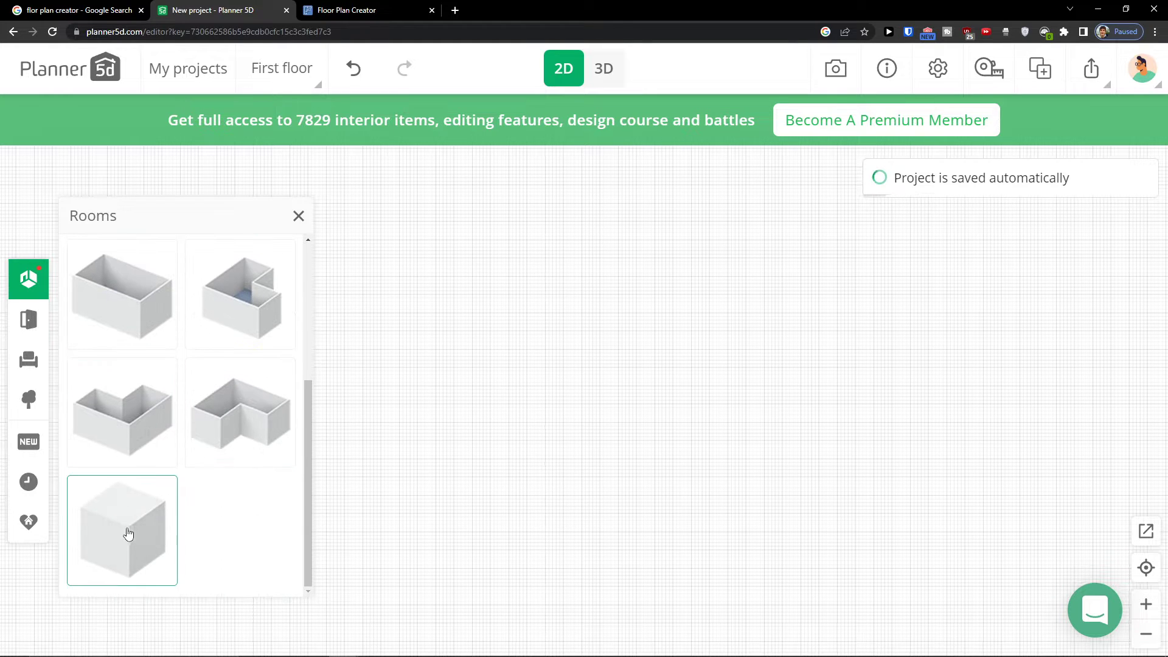
scroll(129, 534, up, 1)
drag(256, 396, 449, 275)
drag(117, 273, 804, 310)
Draw a wall from the L-shaped room's inner corner straight down to its bottom wall
scroll(128, 298, up, 1)
scroll(127, 298, down, 2)
scroll(157, 328, up, 5)
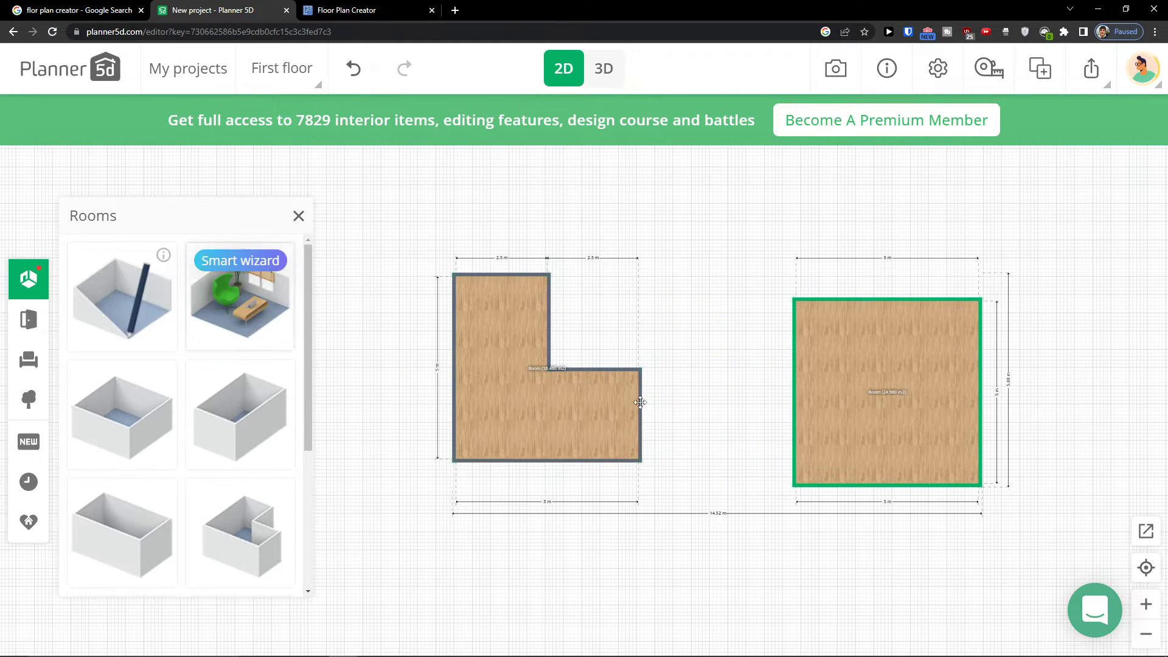
click(131, 301)
scroll(542, 392, up, 3)
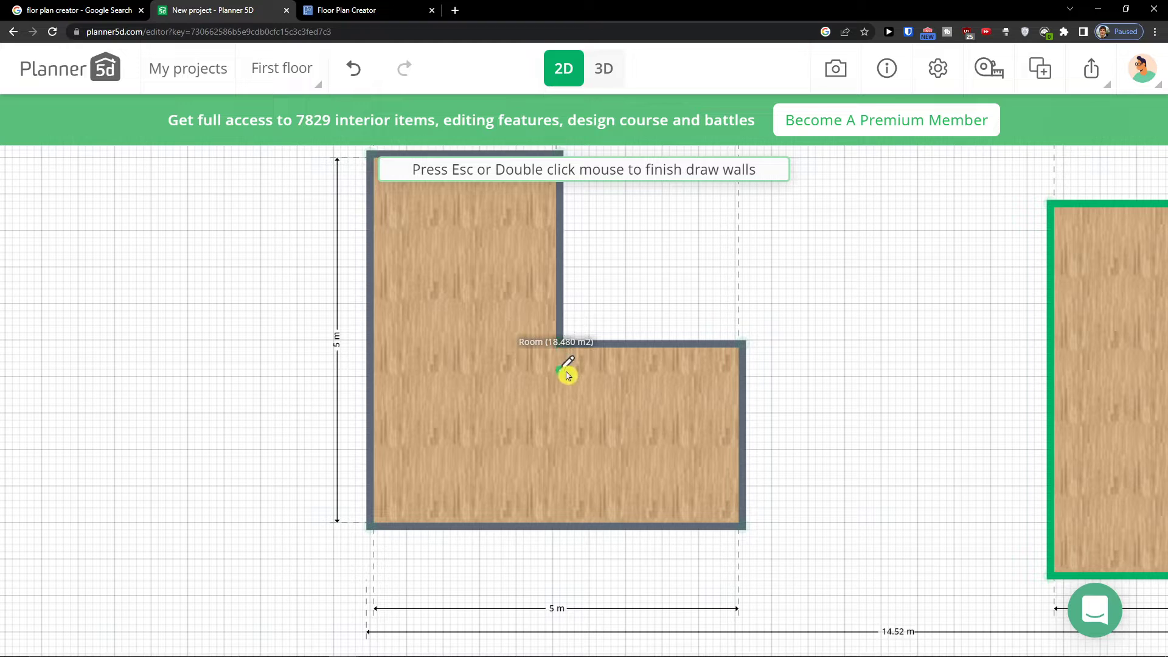
click(560, 344)
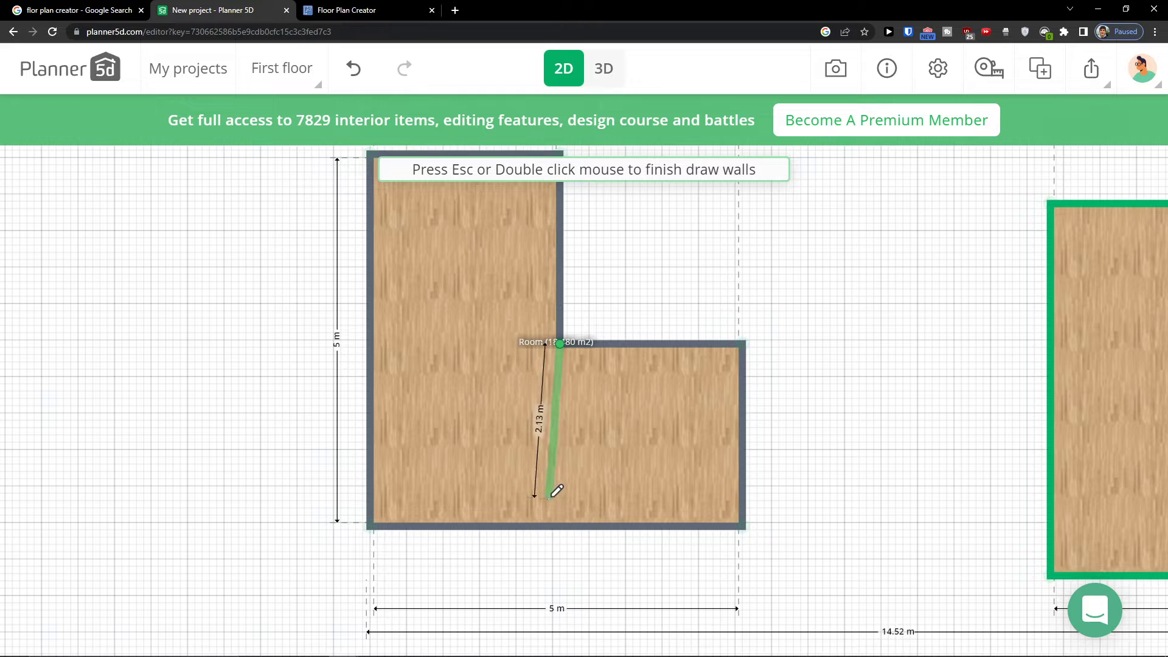
click(562, 523)
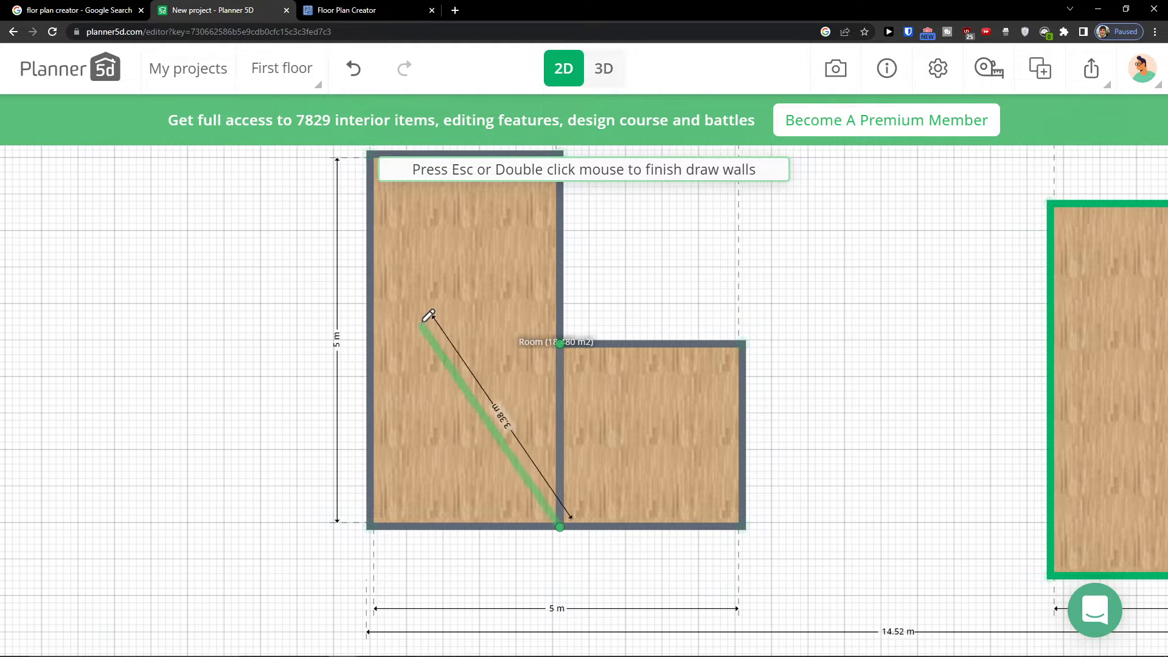
key(Escape)
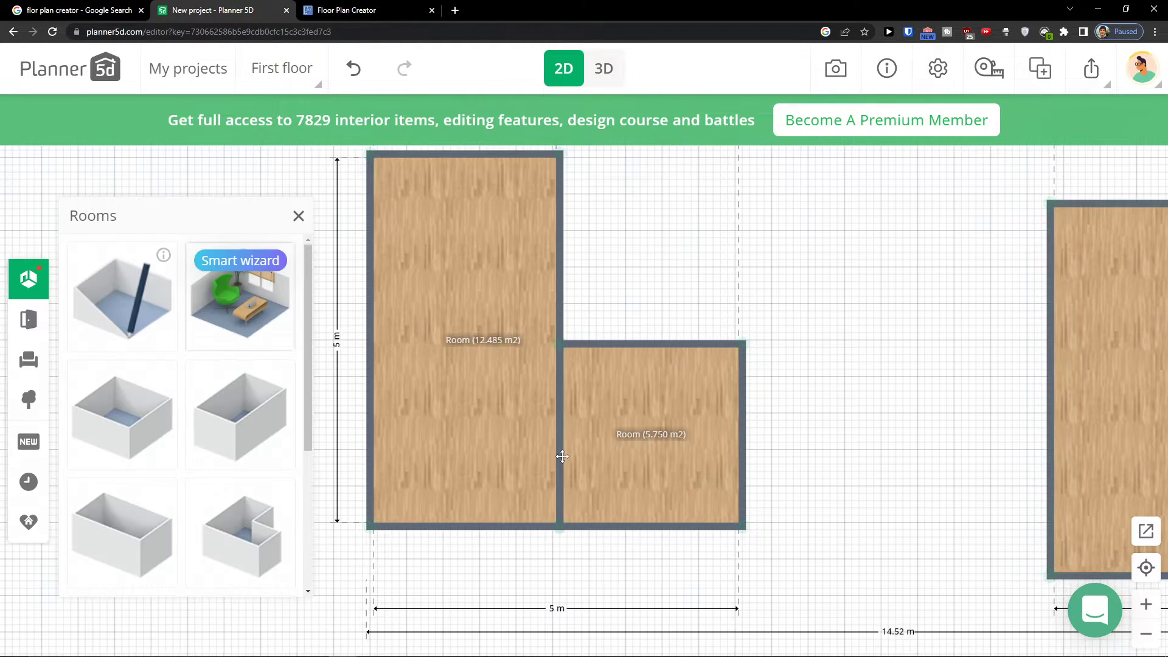
Draw a wall about 2.6 m long from the inner corner across to the L-shaped room's left wall
click(132, 285)
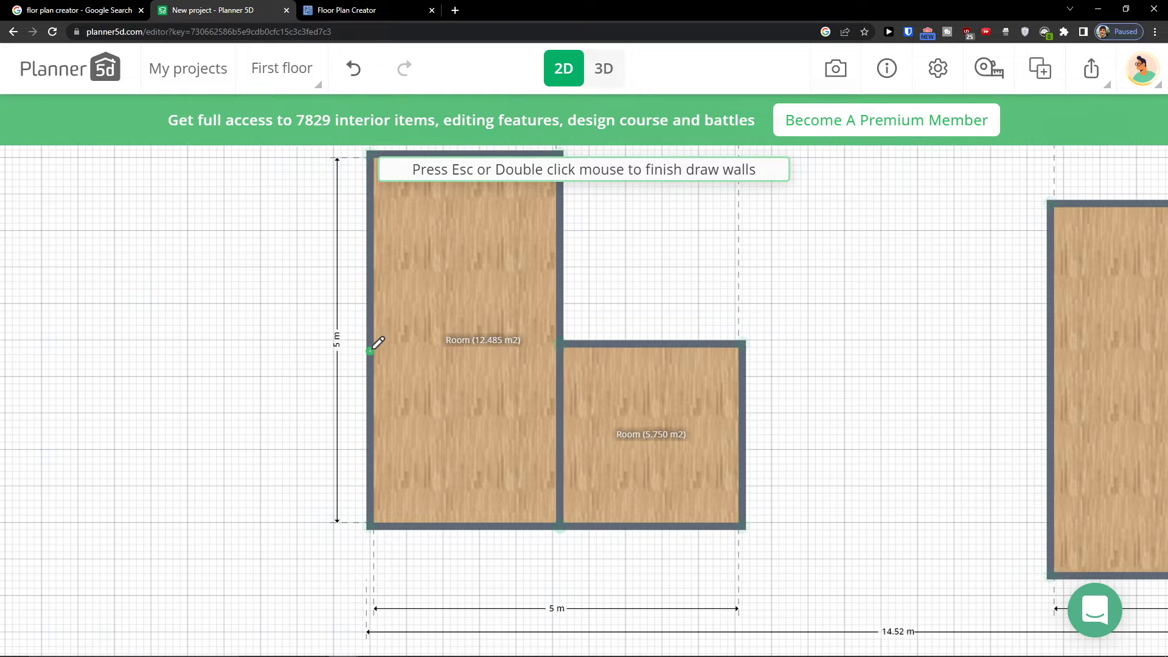
click(560, 343)
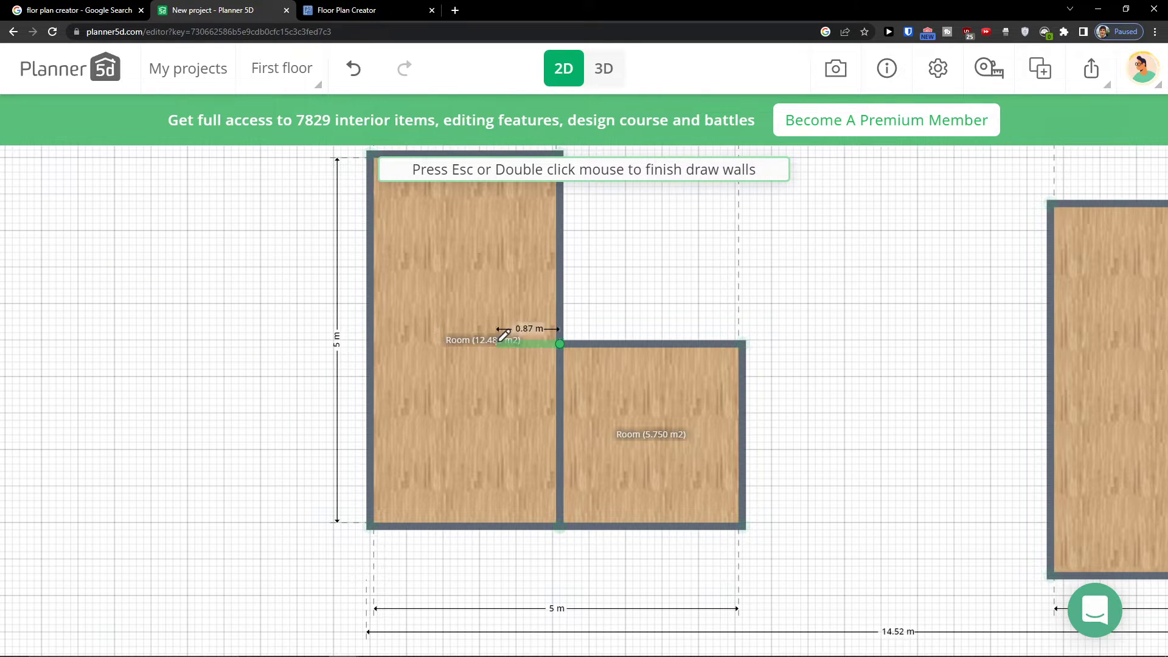
click(370, 344)
key(Escape)
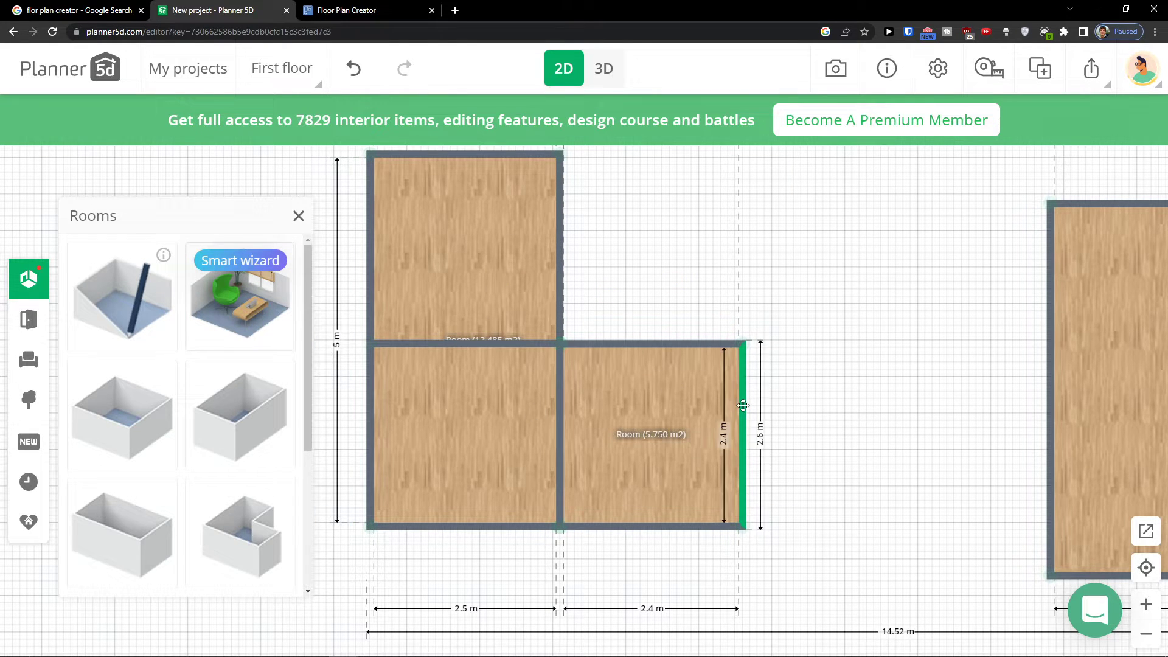
Draw a closed walled area about 3.2 m by 2.4 m attached to the right side of the small room
drag(990, 385, 848, 373)
click(913, 378)
click(955, 319)
click(130, 287)
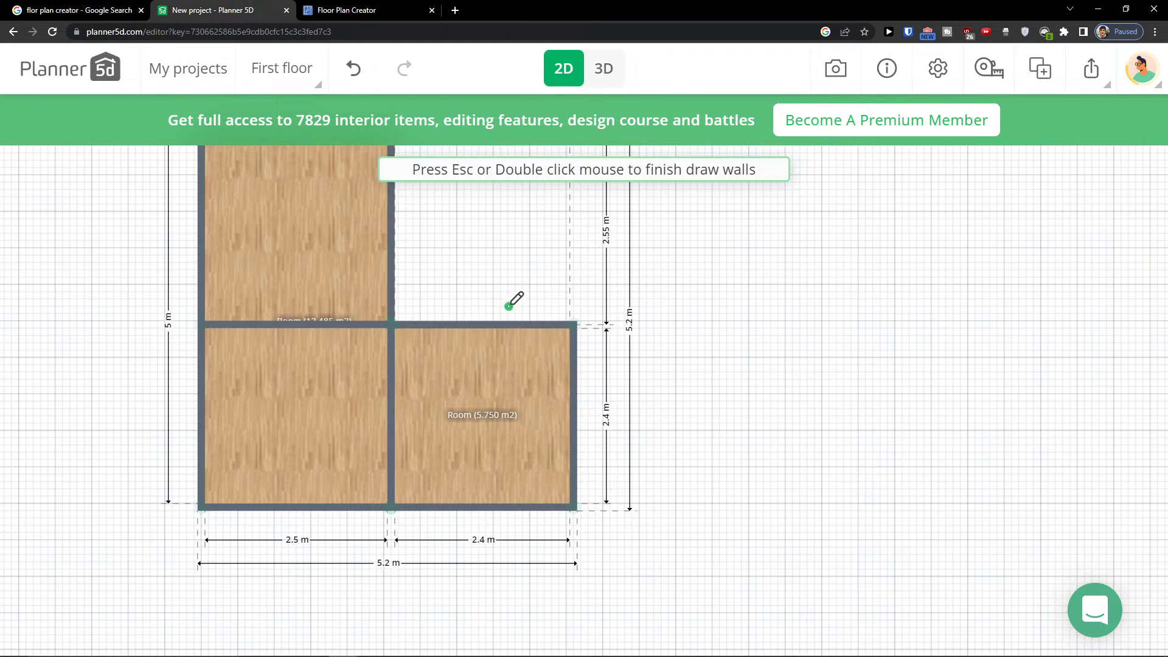
click(574, 324)
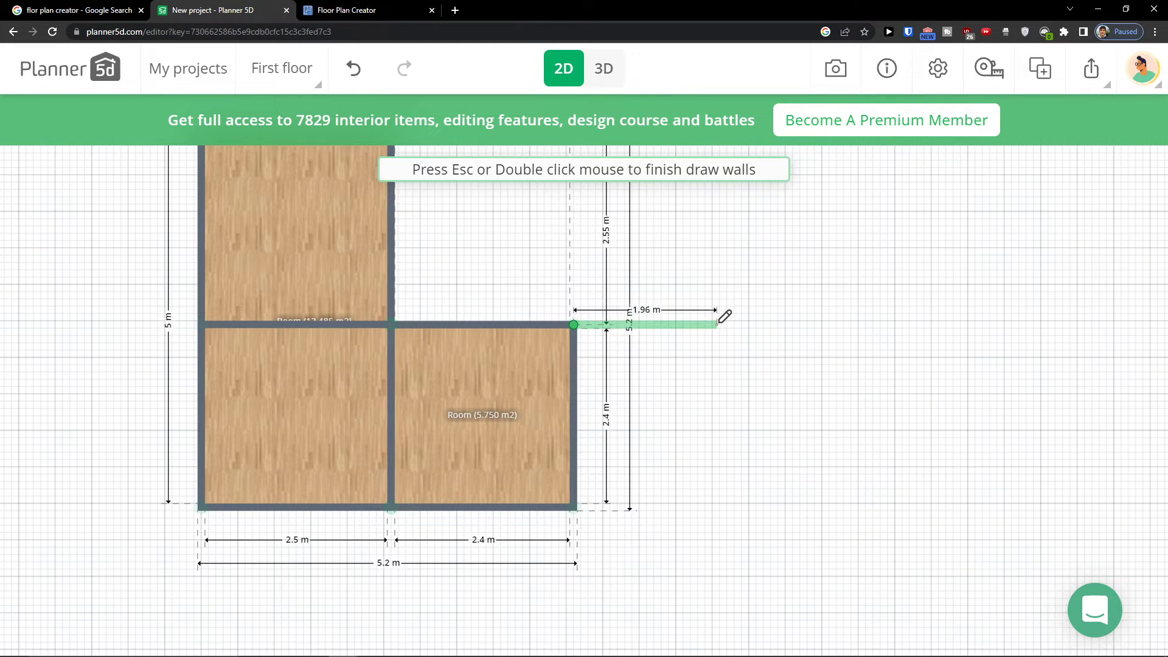
click(808, 324)
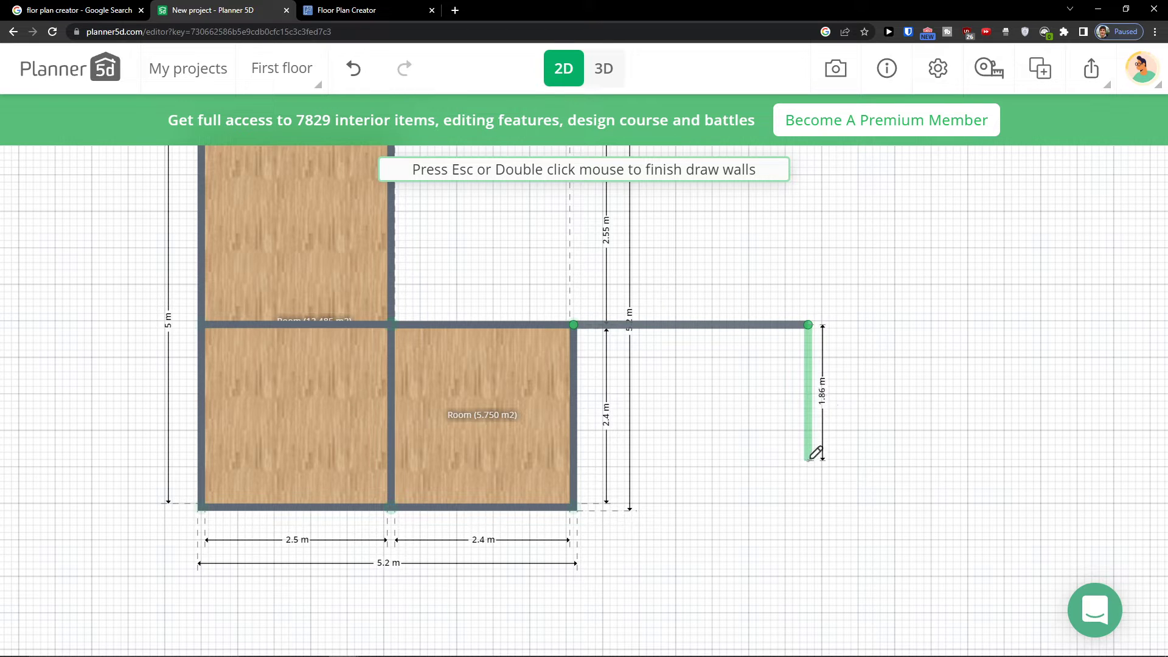
click(808, 507)
click(575, 506)
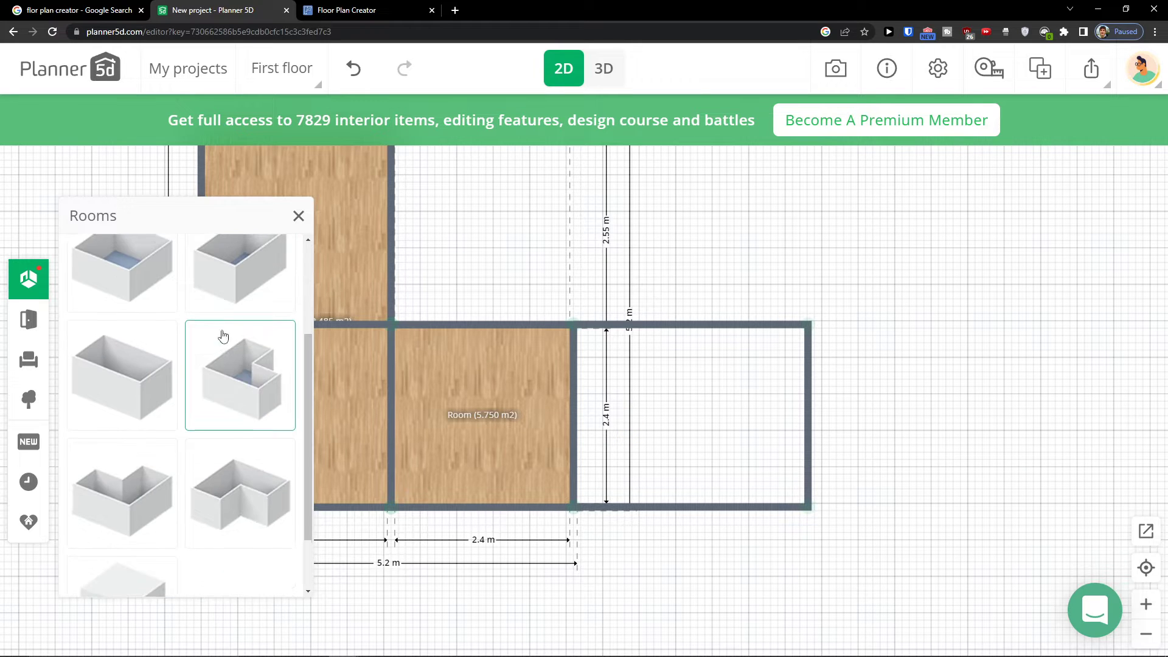
Select each room and wall of the plan in turn to inspect them
drag(583, 285, 714, 298)
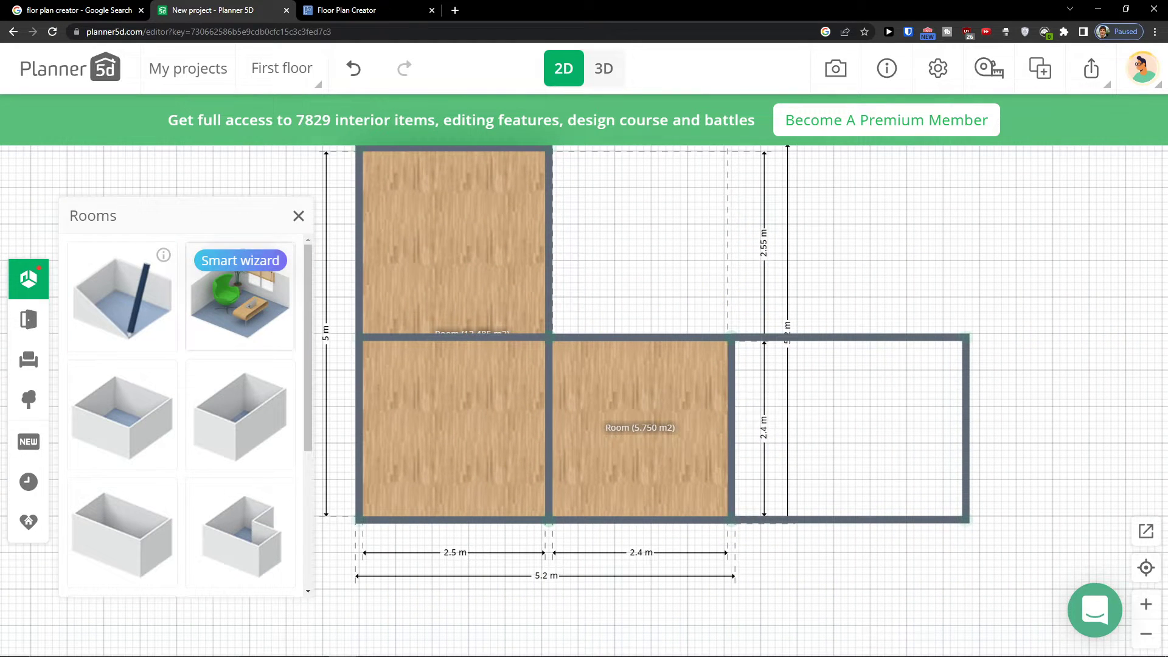
scroll(178, 312, down, 4)
scroll(177, 312, up, 4)
click(655, 386)
click(491, 389)
click(770, 370)
click(790, 338)
mouse_move(742, 371)
mouse_down()
mouse_move(770, 391)
mouse_move(731, 366)
mouse_up()
click(469, 338)
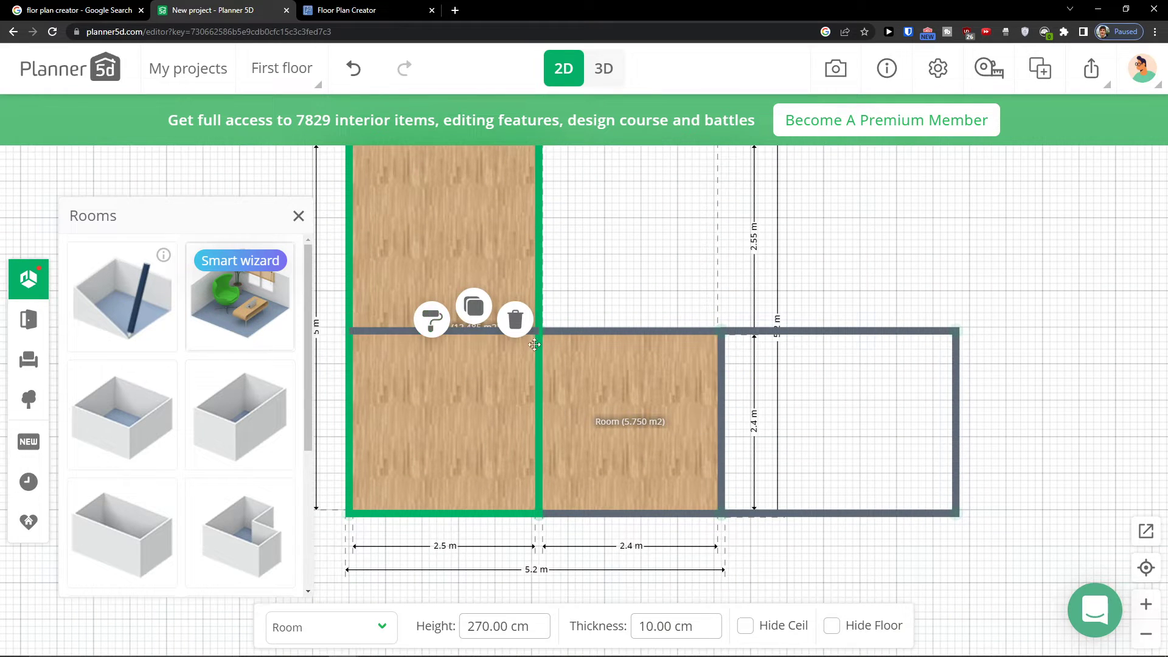
scroll(549, 365, down, 2)
scroll(431, 321, up, 2)
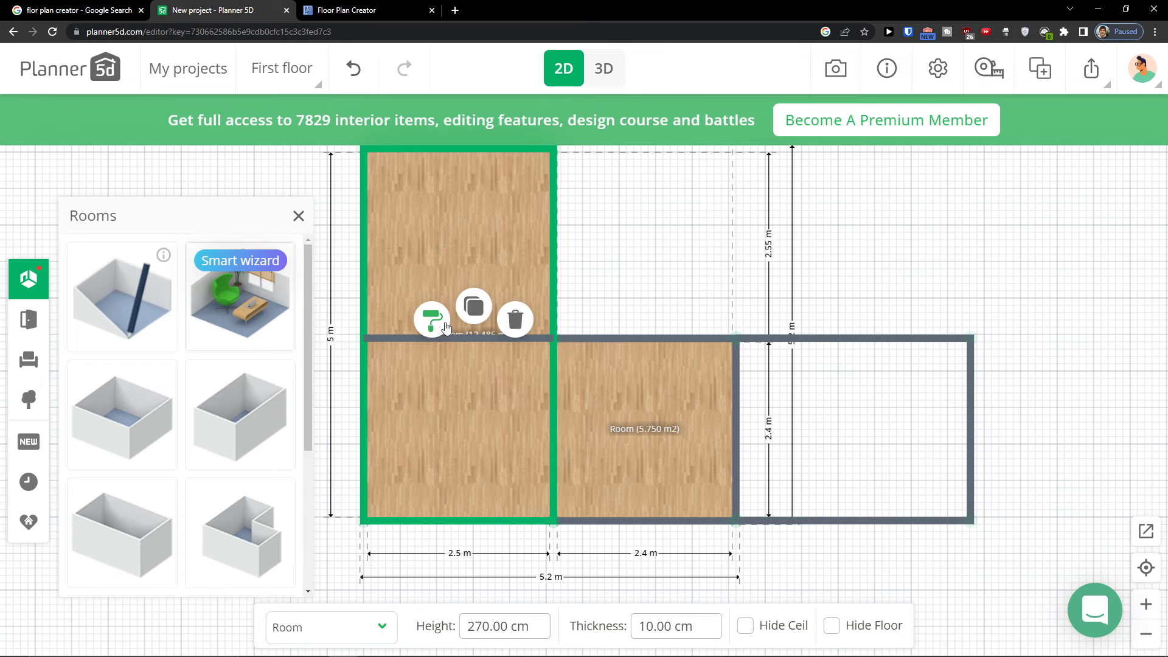
click(446, 327)
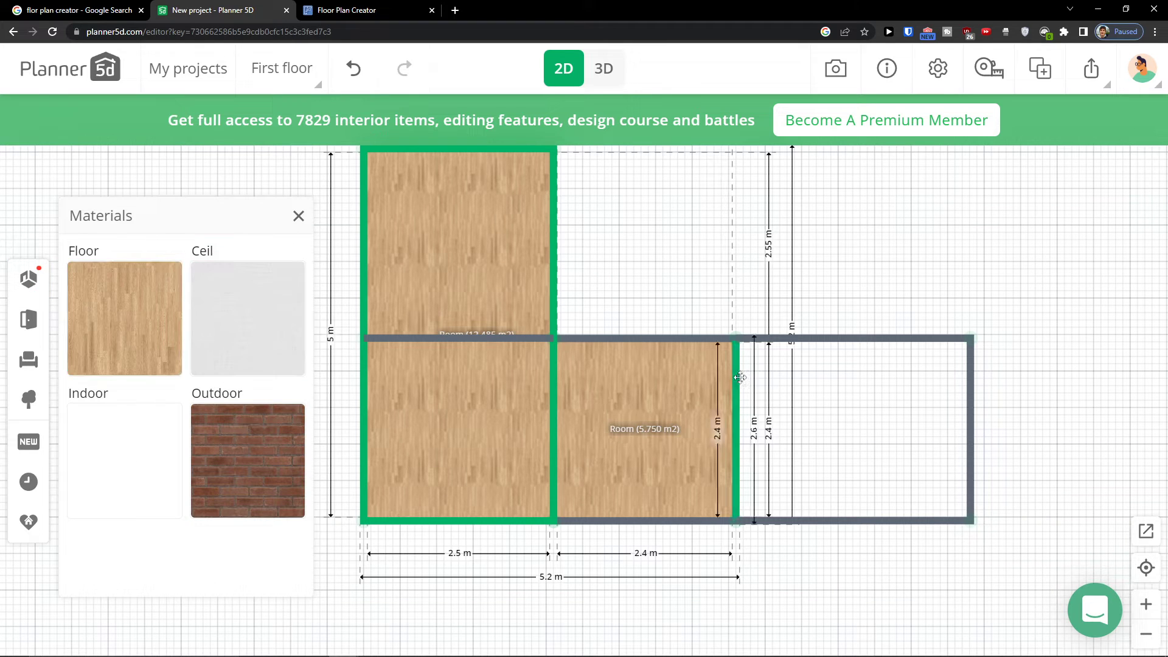
click(772, 346)
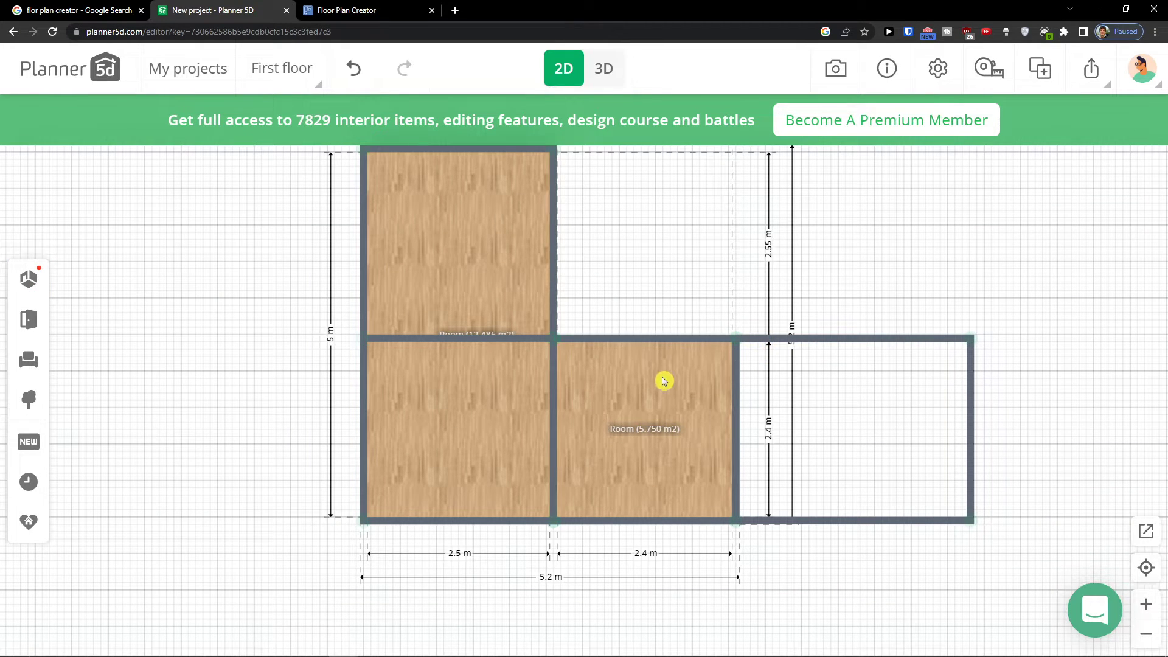
Open the middle room's materials and browse the Parquet floor textures
click(656, 359)
click(620, 316)
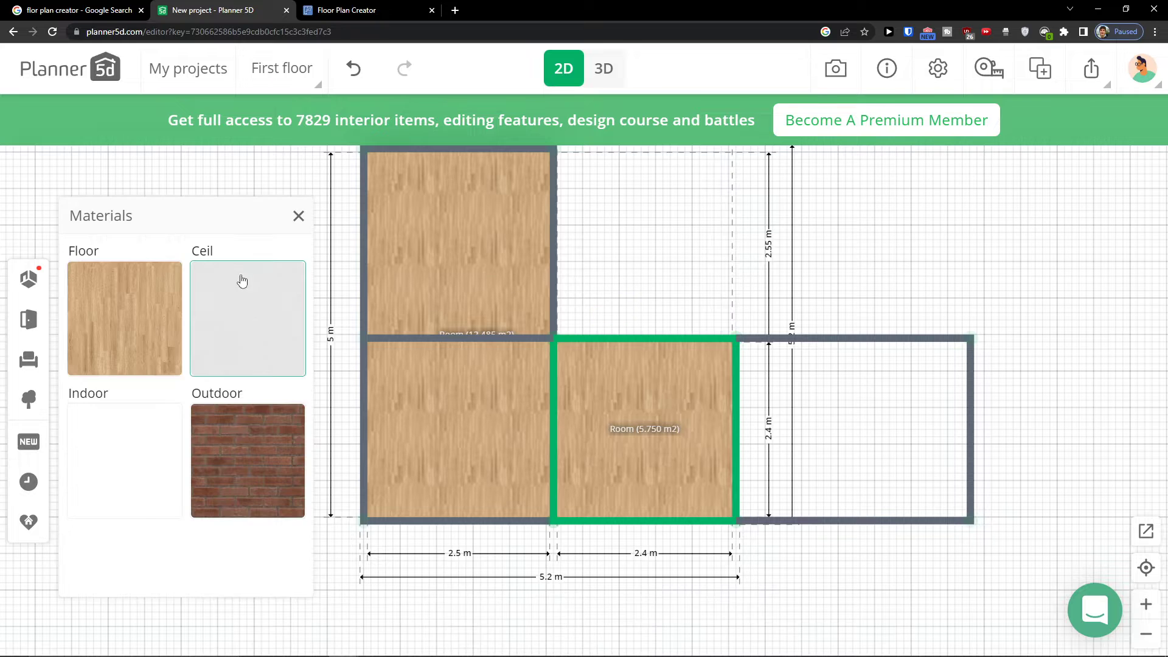
click(302, 278)
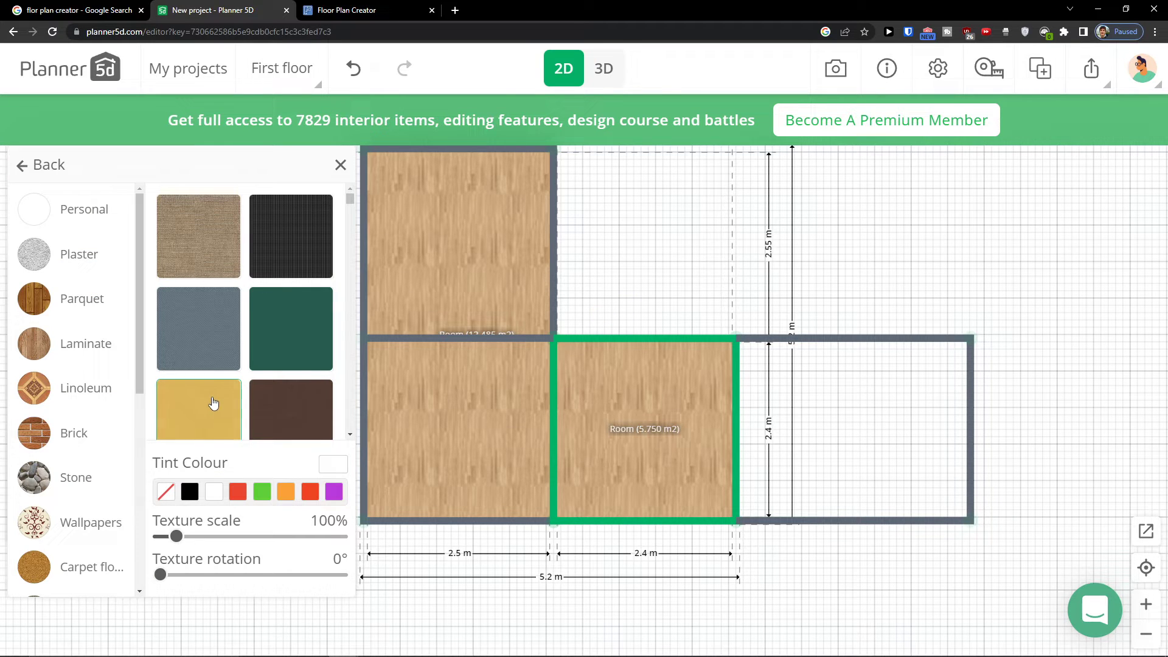
scroll(250, 392, down, 1)
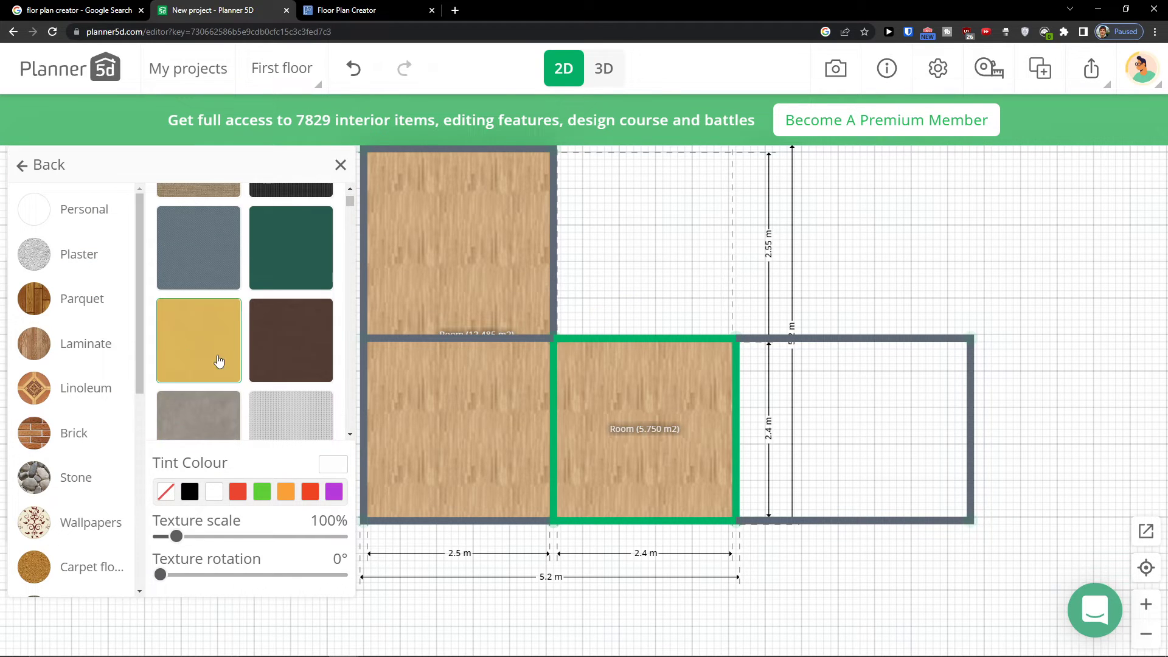
click(99, 298)
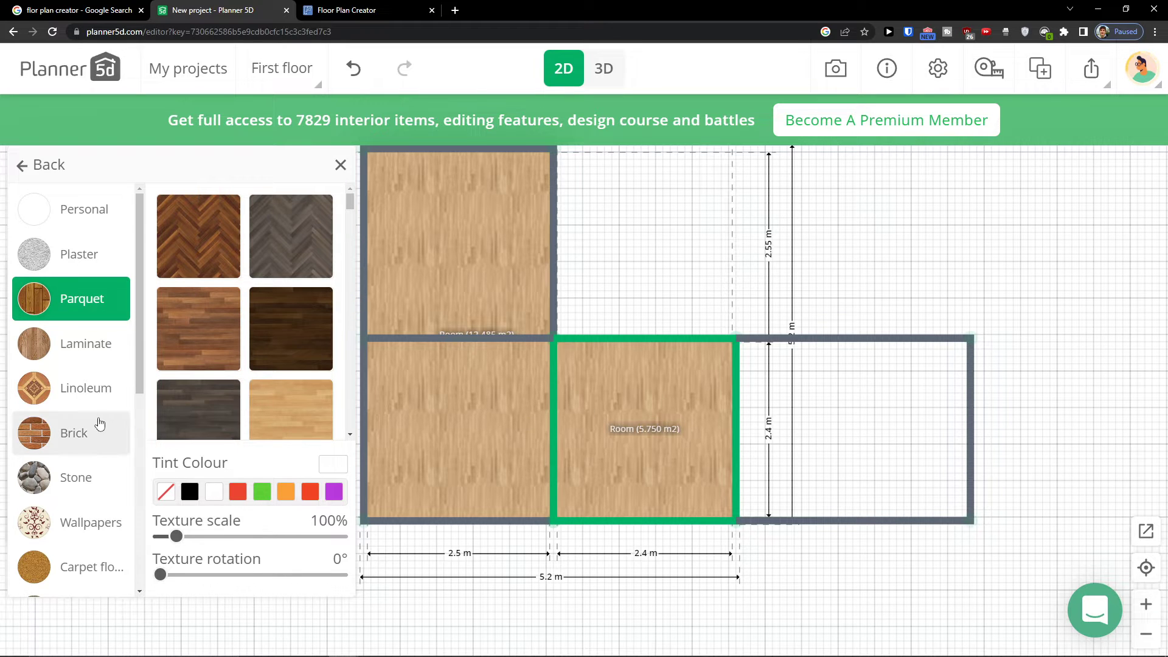
scroll(96, 420, down, 5)
scroll(106, 365, up, 5)
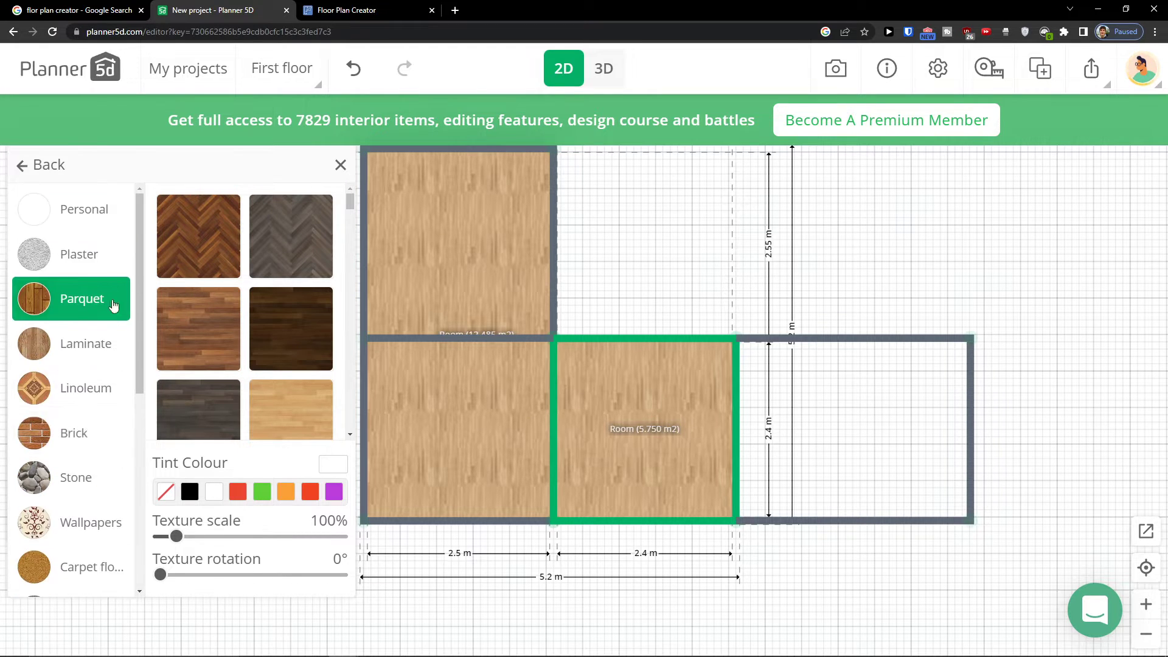
click(99, 231)
click(639, 231)
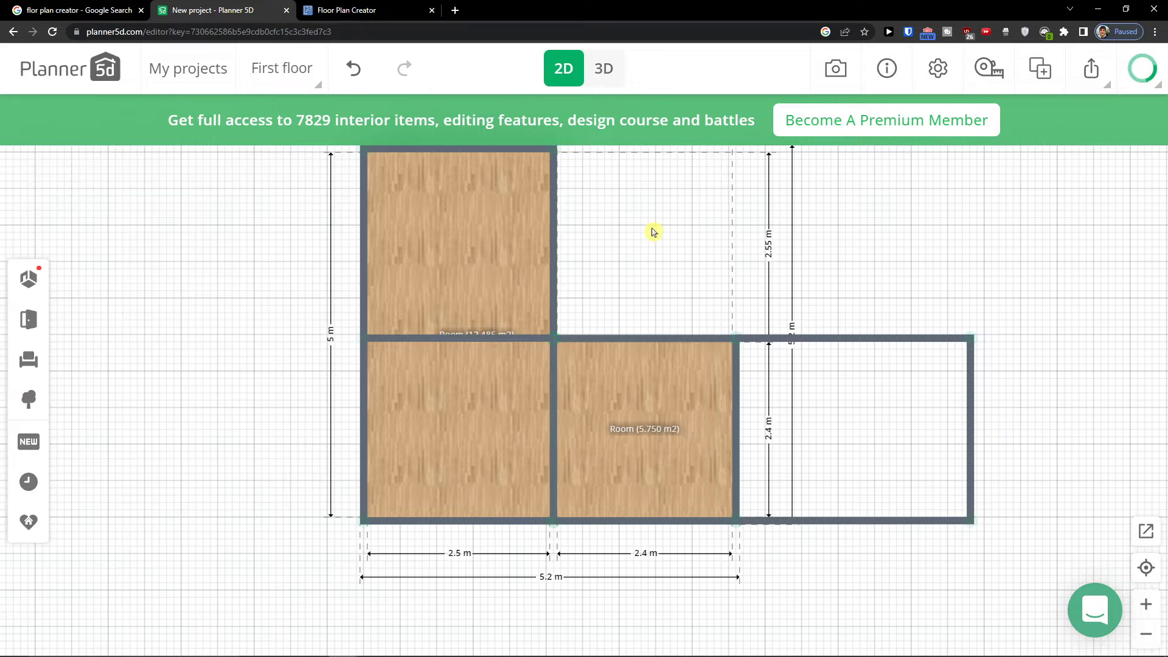
Move the right-hand room's end wall about 0.6 m further out
click(655, 391)
click(839, 381)
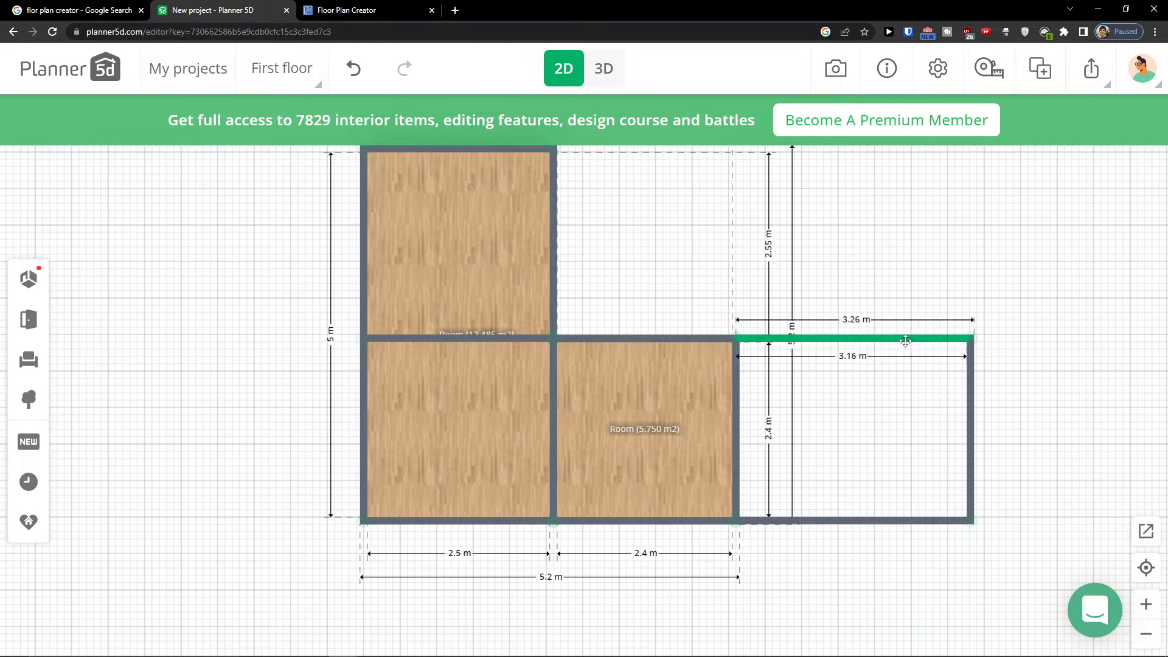
drag(897, 336, 685, 340)
drag(792, 420, 838, 420)
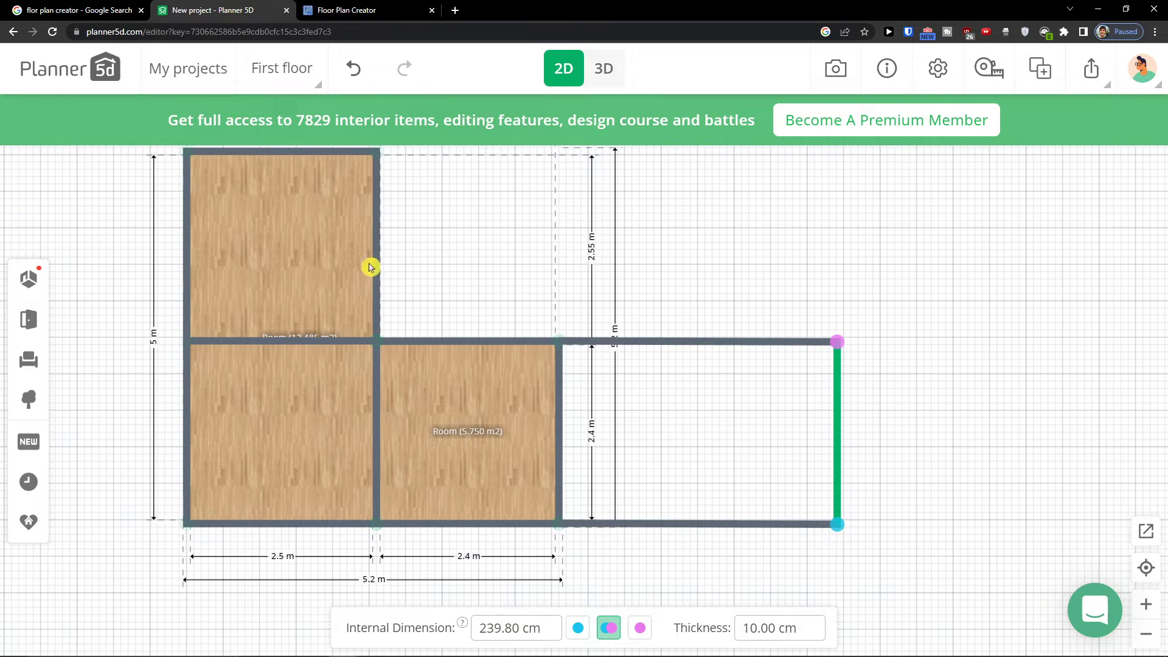
Launch the Smart Wizard from the room catalog
click(31, 289)
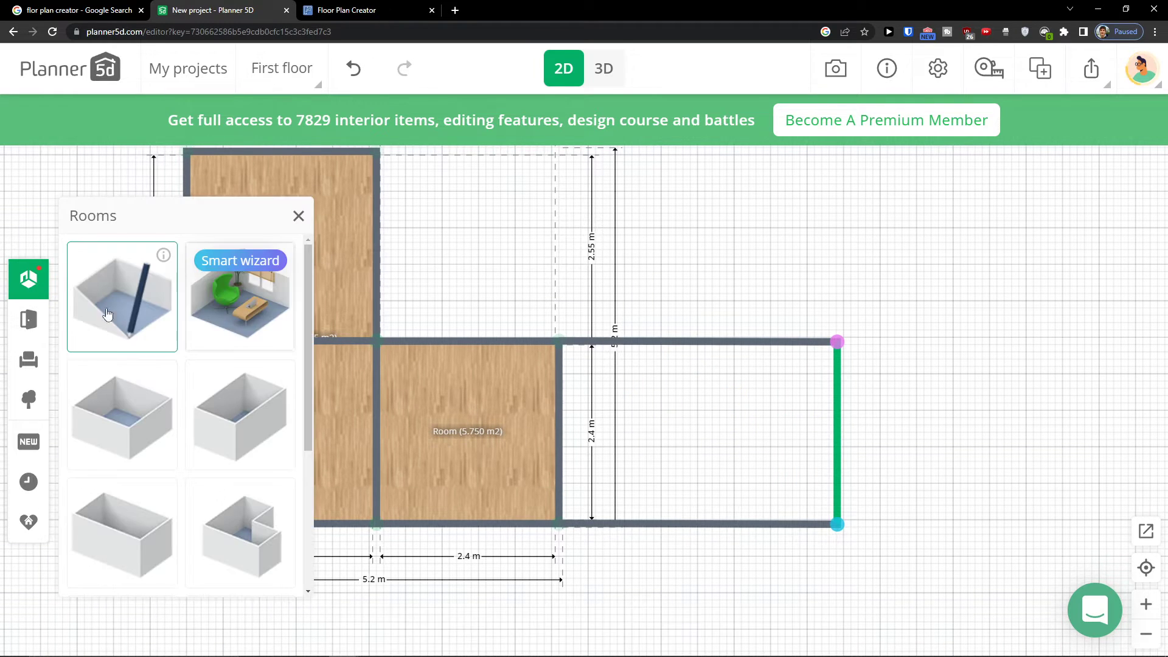
click(257, 306)
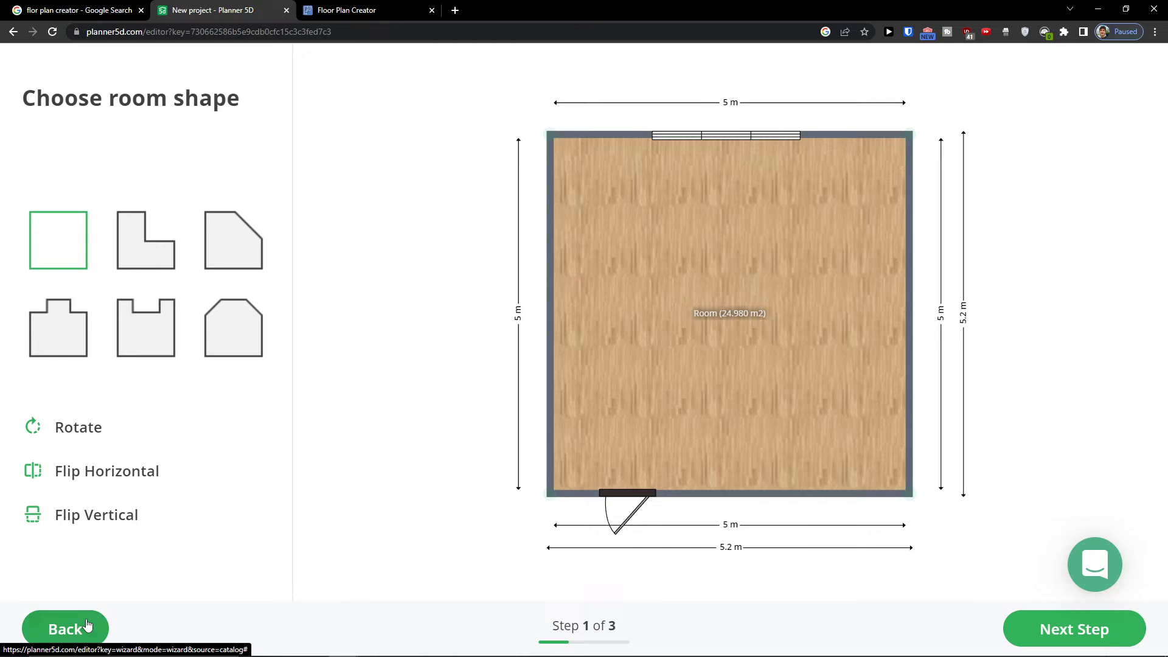
Leave the Smart Wizard and browse the room shapes in the room catalog
click(65, 628)
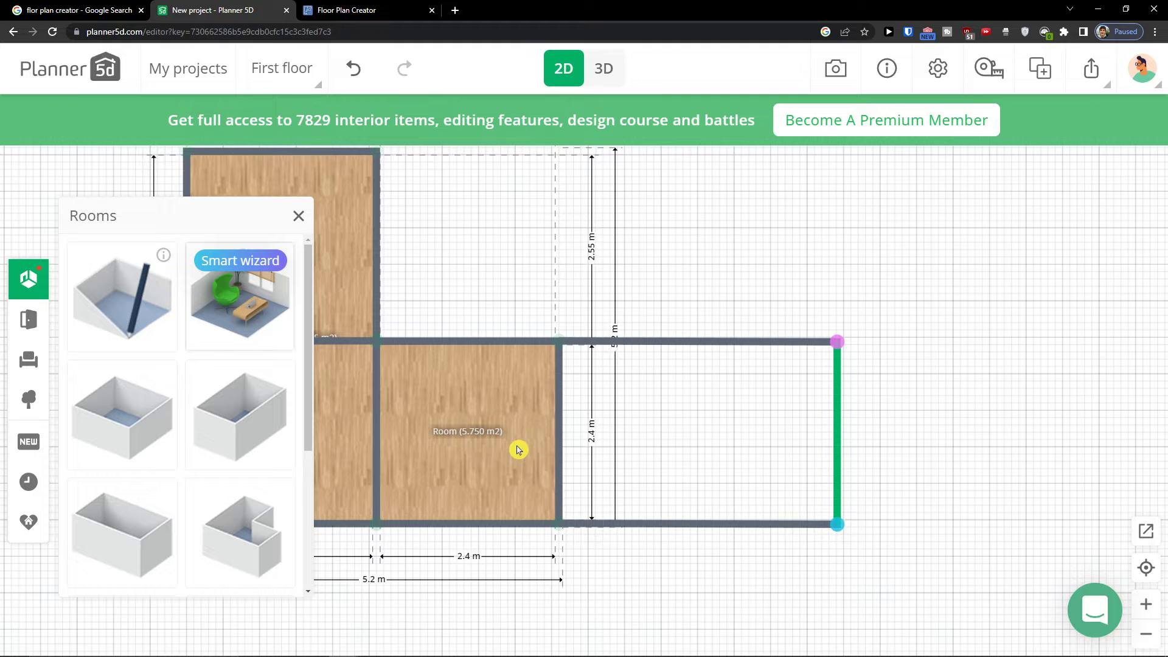
drag(518, 304, 616, 339)
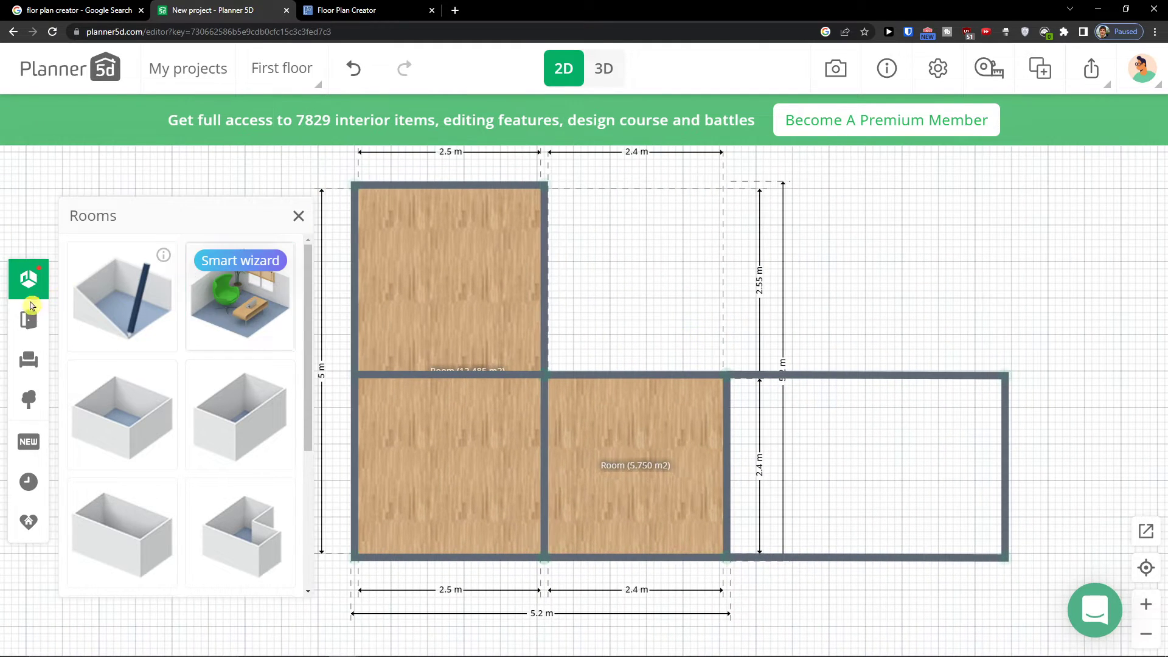
scroll(116, 343, down, 1)
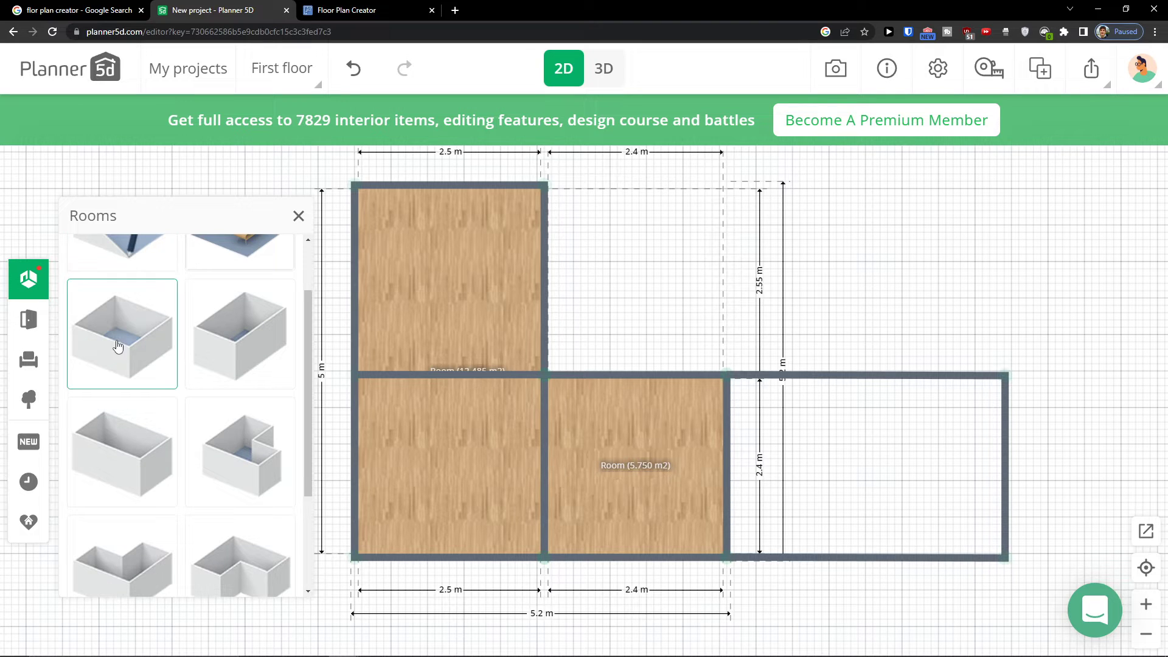
scroll(174, 371, down, 2)
scroll(172, 454, up, 1)
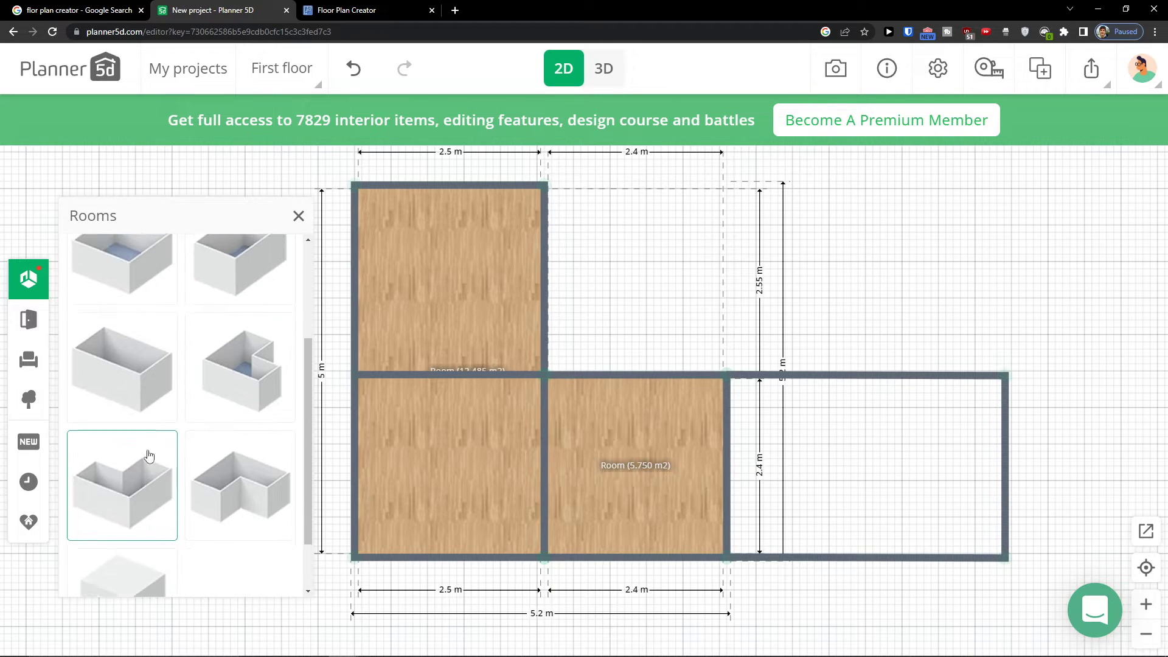
Place a window from the Construction catalog on the upper-left room's right-hand wall
click(30, 321)
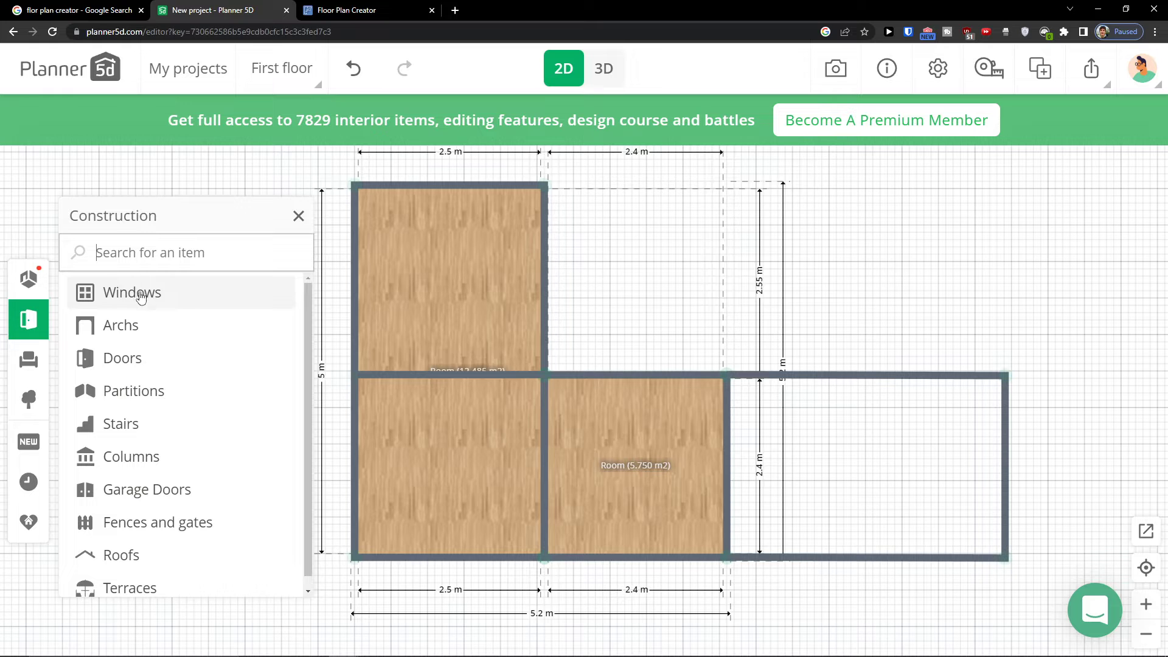
scroll(553, 341, up, 2)
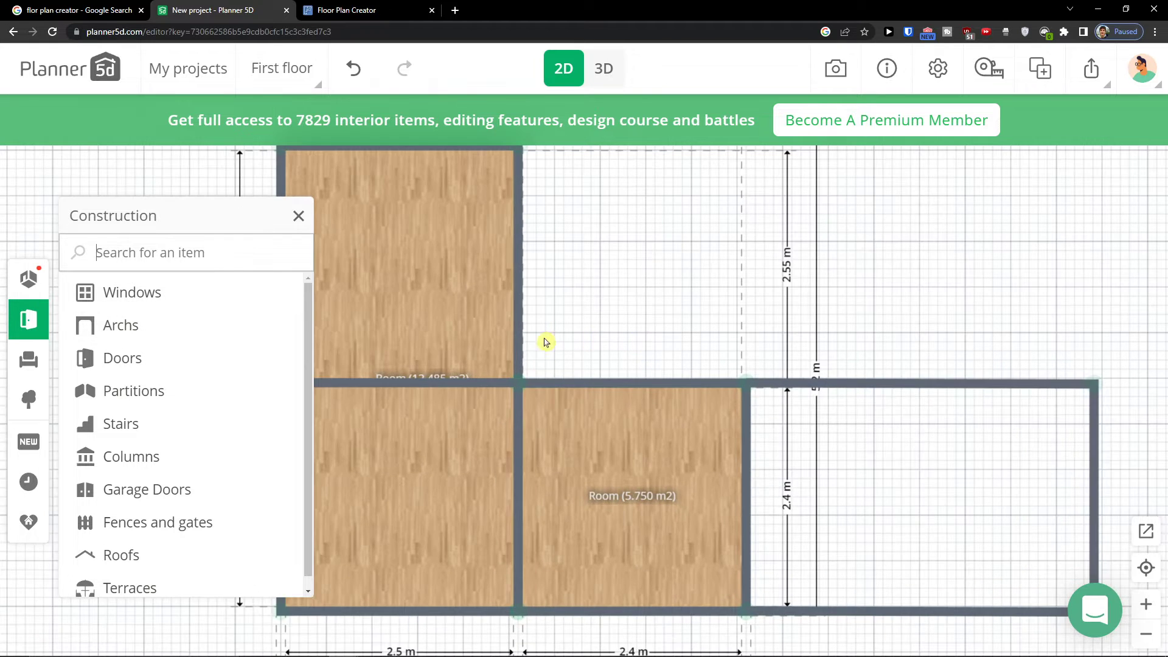
drag(397, 326, 527, 332)
scroll(500, 327, up, 2)
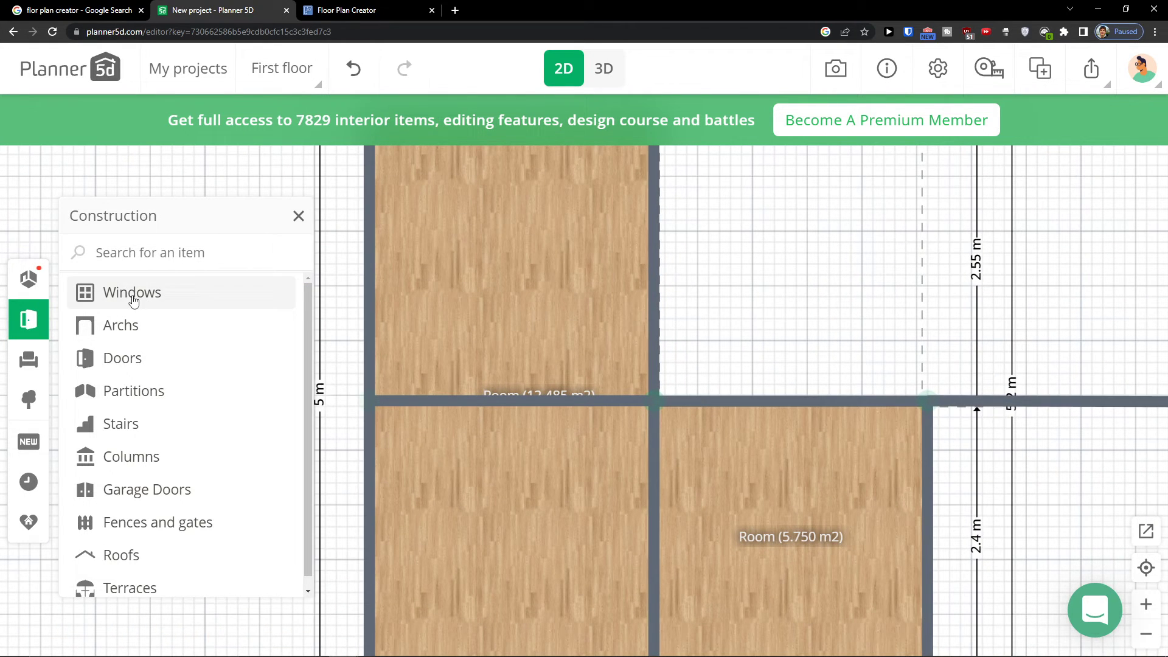
click(132, 293)
scroll(154, 350, down, 5)
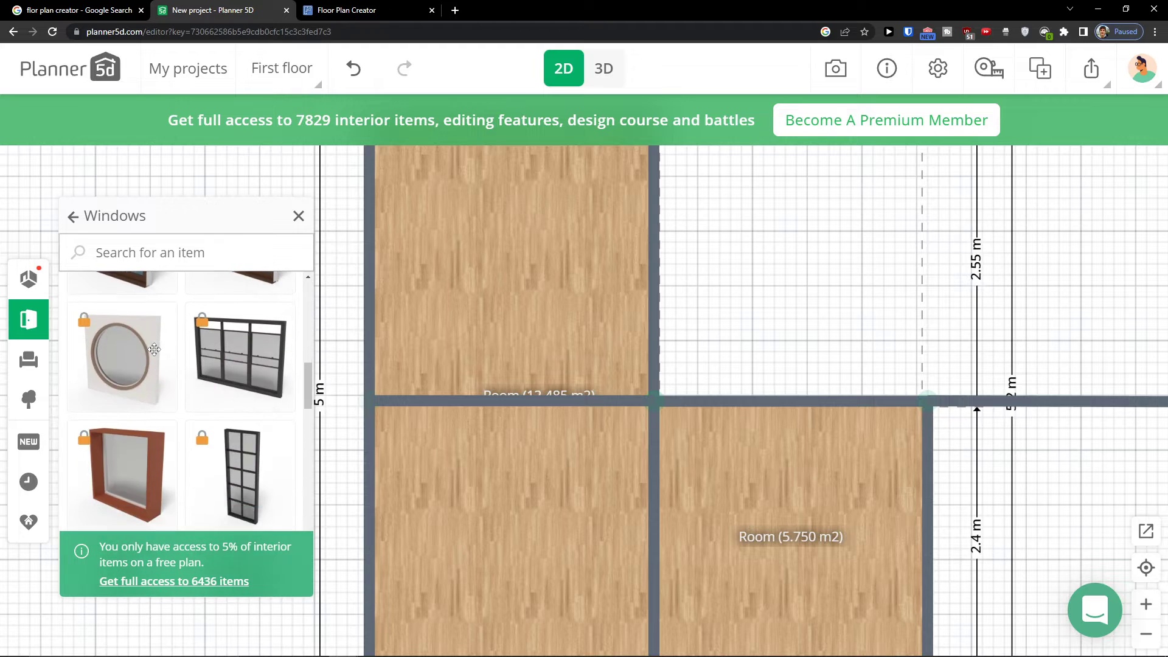
scroll(155, 356, up, 3)
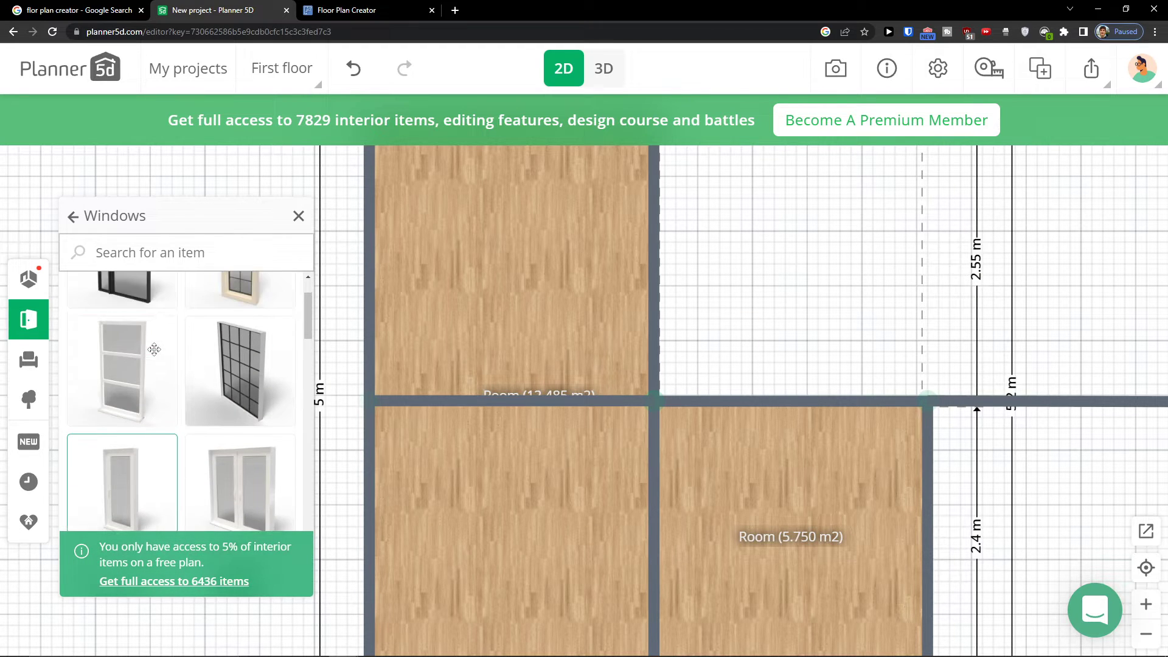
drag(120, 421, 699, 307)
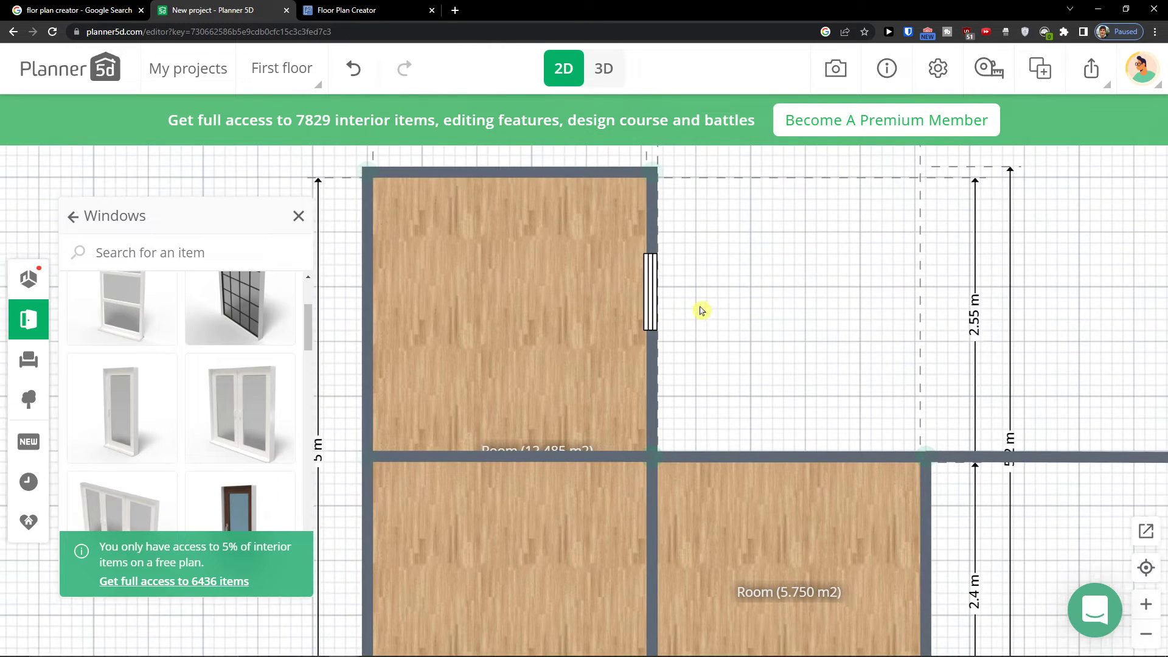
Select the new window, open its materials, and centre the view on it
click(642, 297)
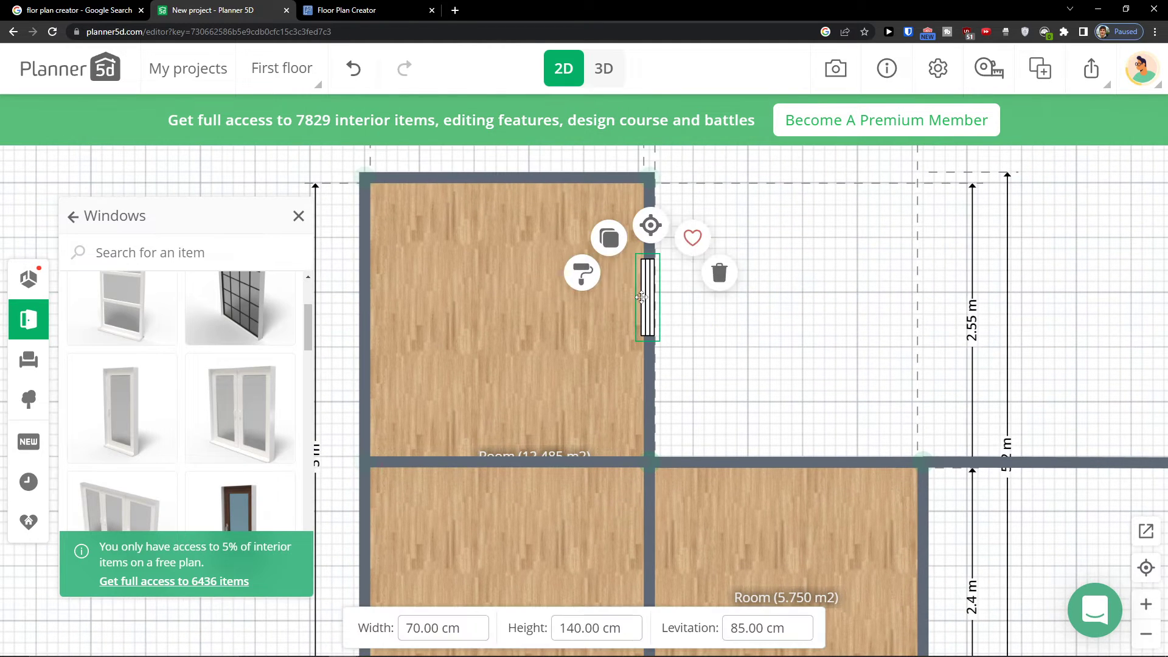
click(593, 276)
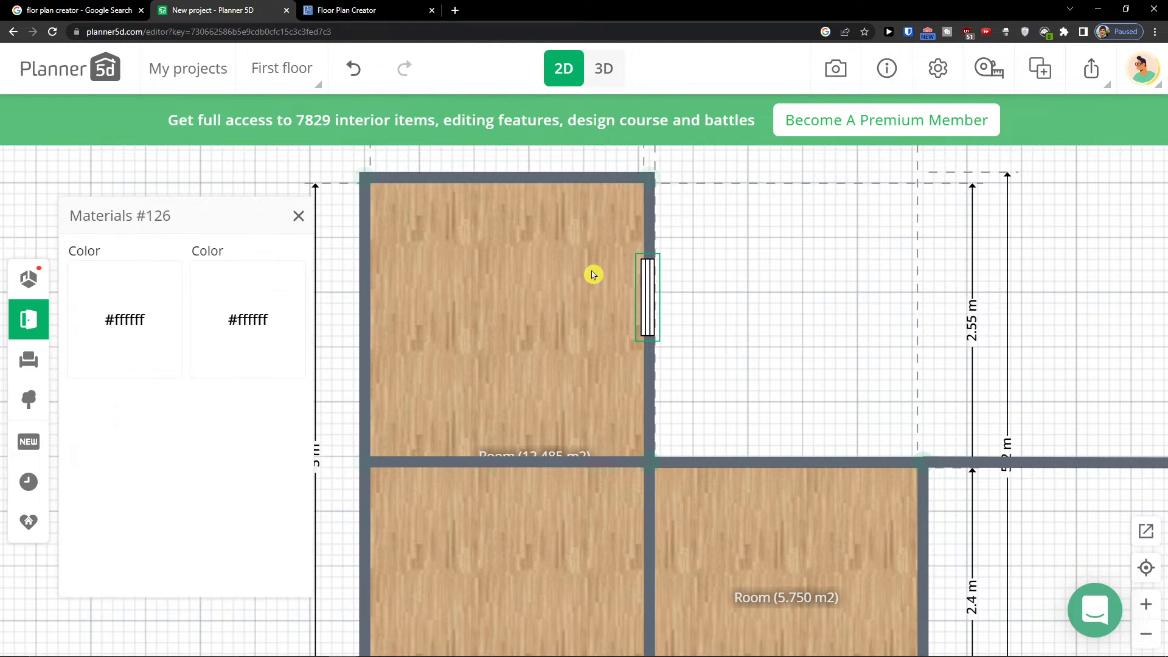
click(637, 285)
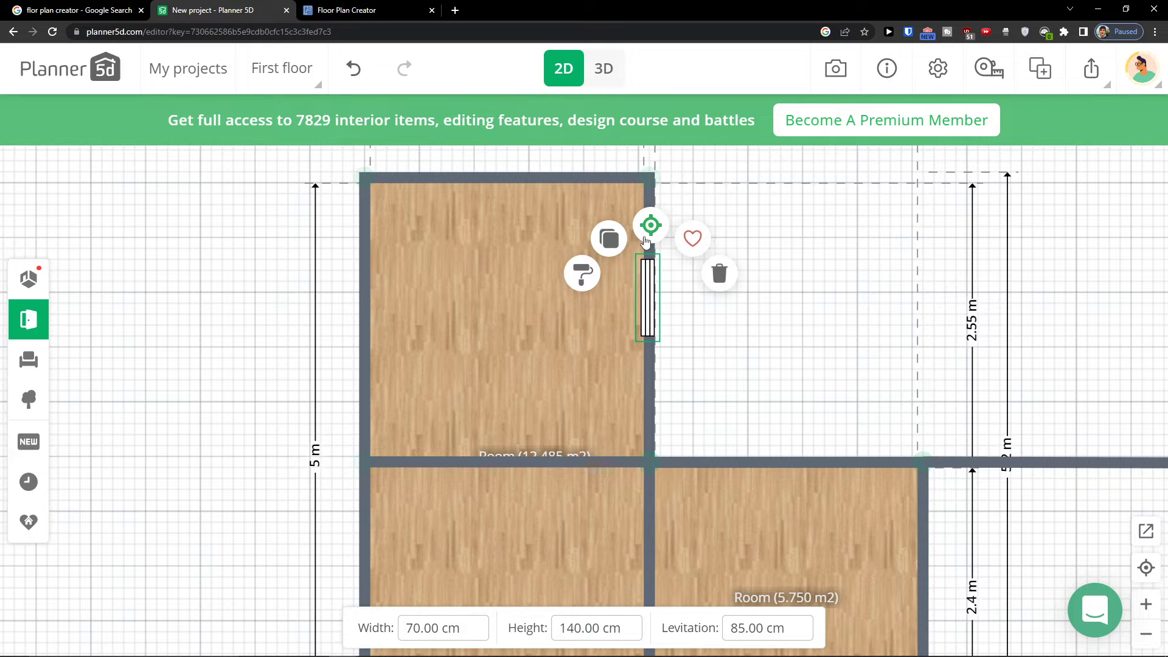
click(649, 226)
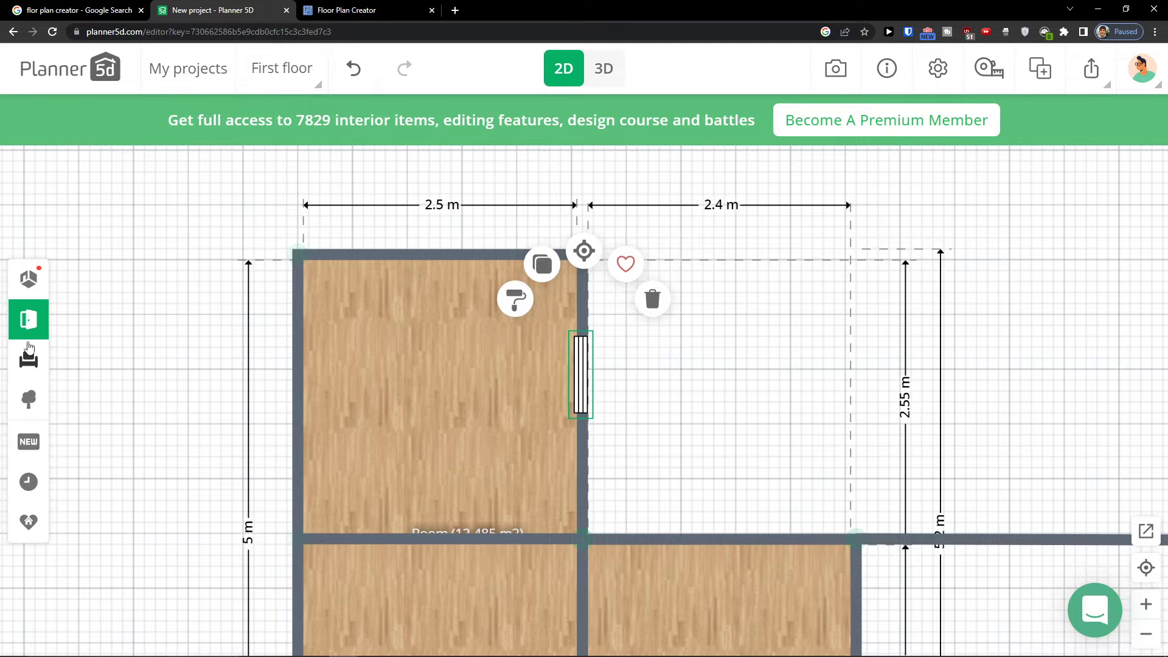
Place a plain arch in the wall between the upper-left and lower-left rooms
click(29, 320)
click(144, 328)
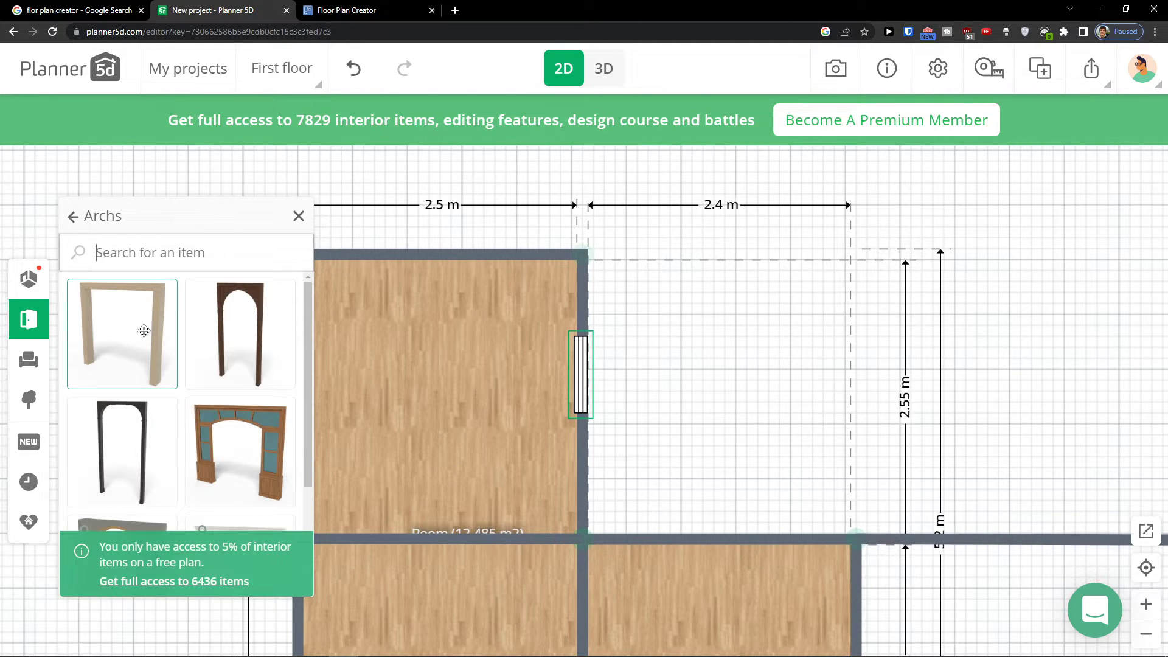
drag(152, 336, 444, 511)
drag(721, 430, 716, 243)
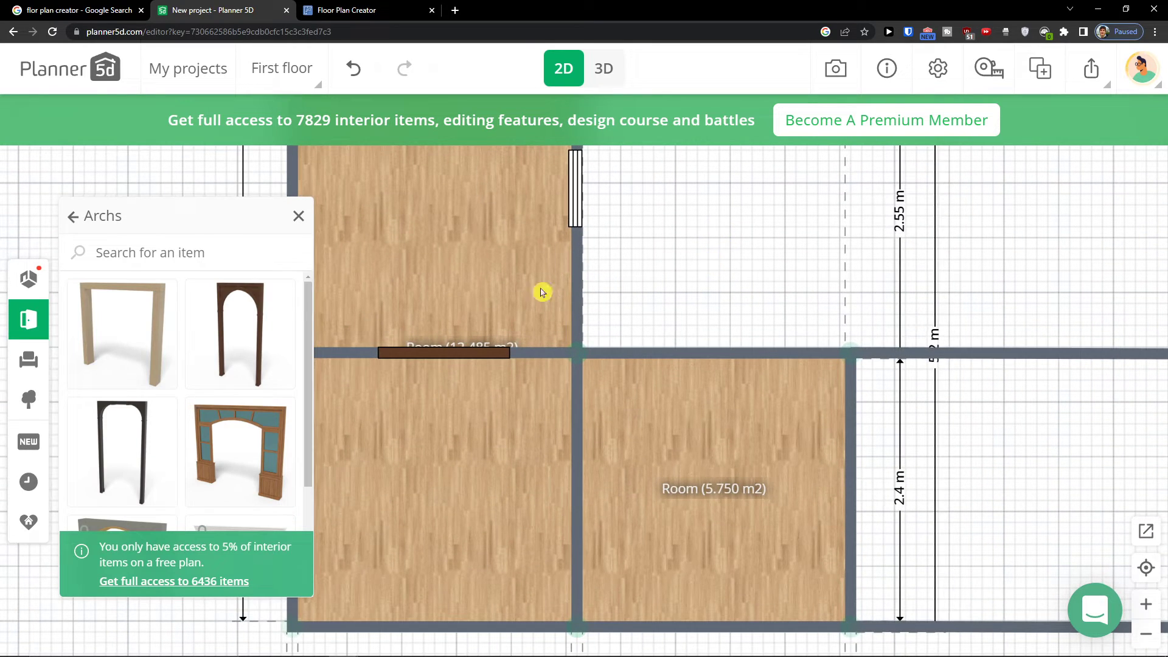
Place a French room door in the wall between the lower-left and middle rooms
click(35, 334)
click(129, 360)
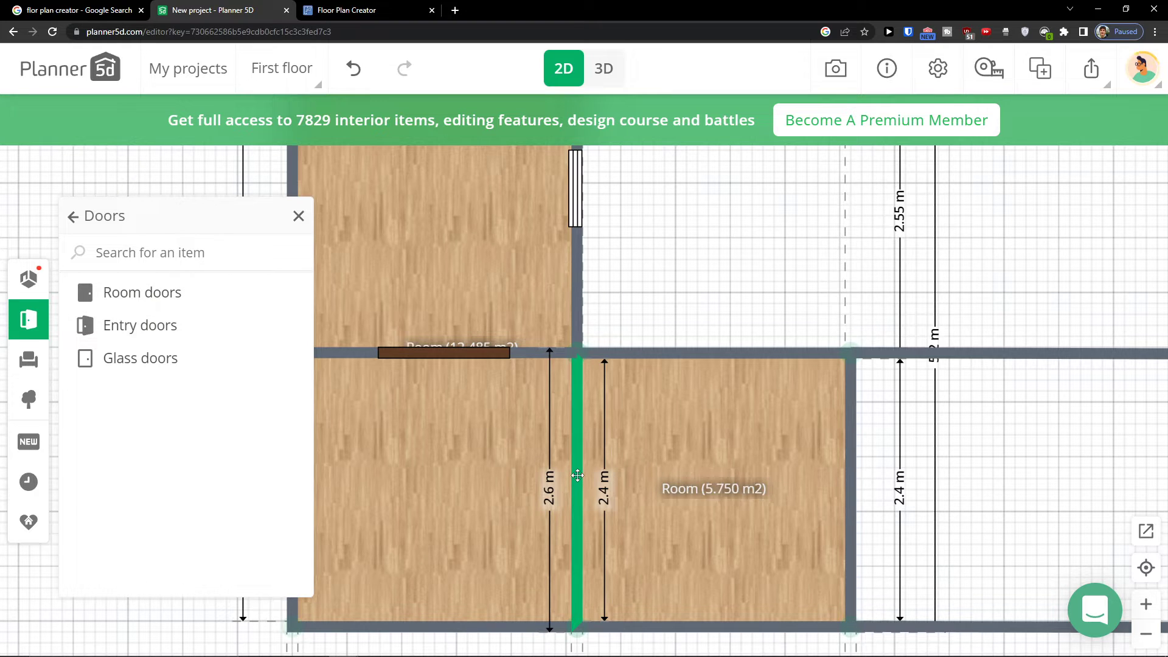
click(149, 301)
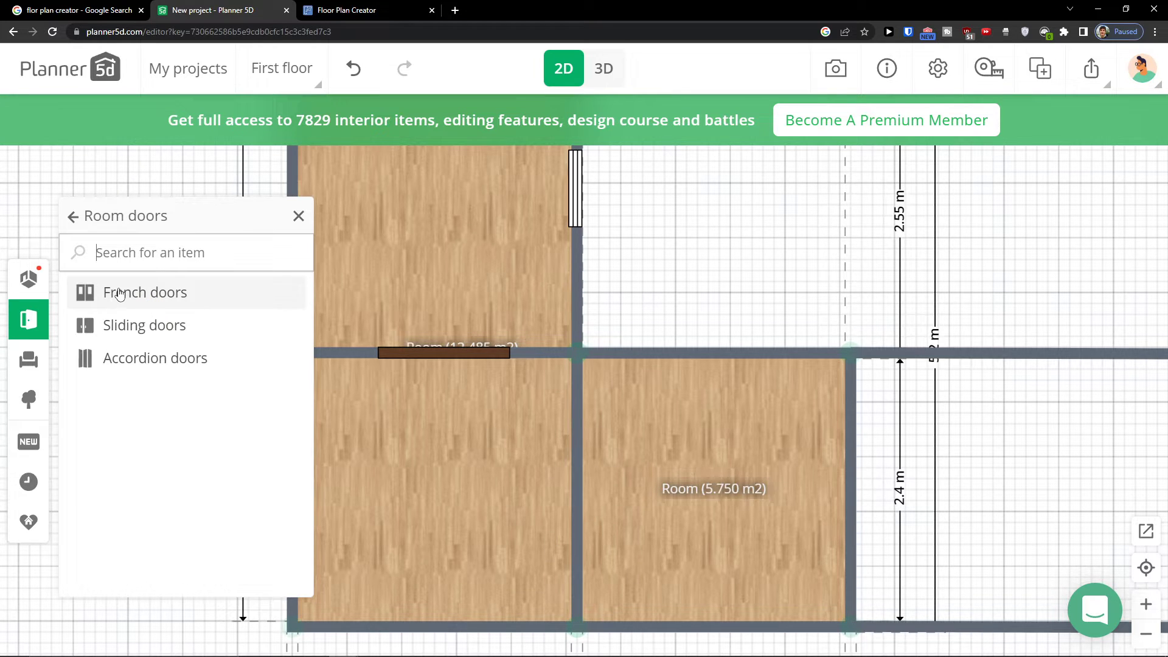
click(147, 304)
drag(240, 295, 539, 492)
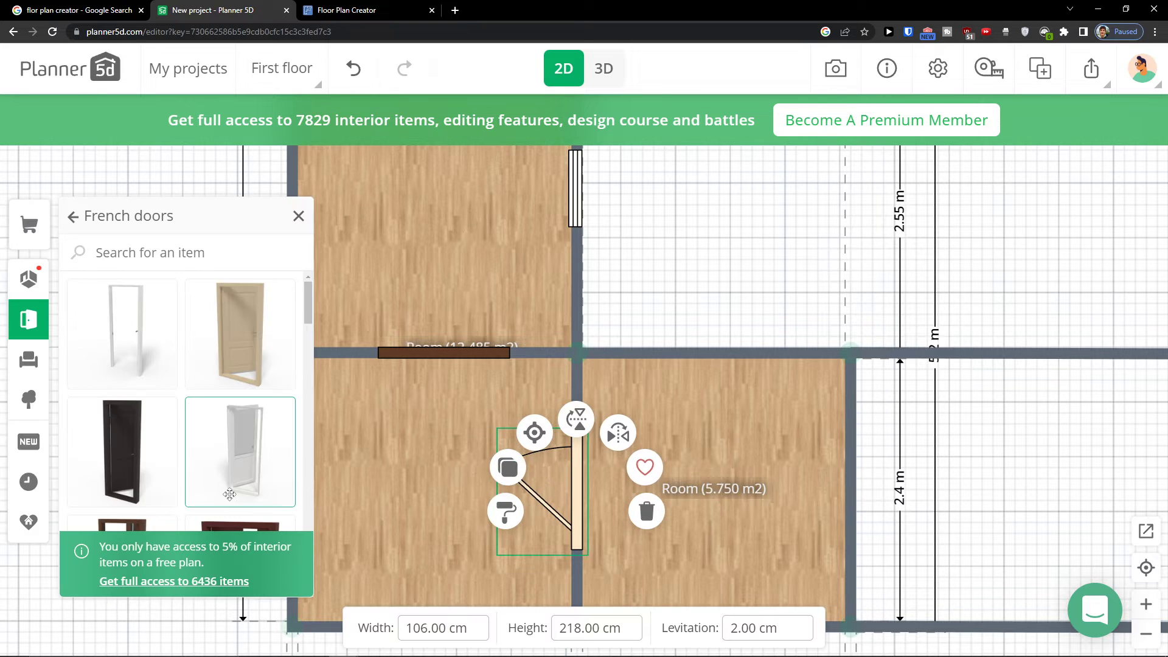
Place an entry door in the lower-left room's outer bottom wall
click(28, 360)
click(29, 320)
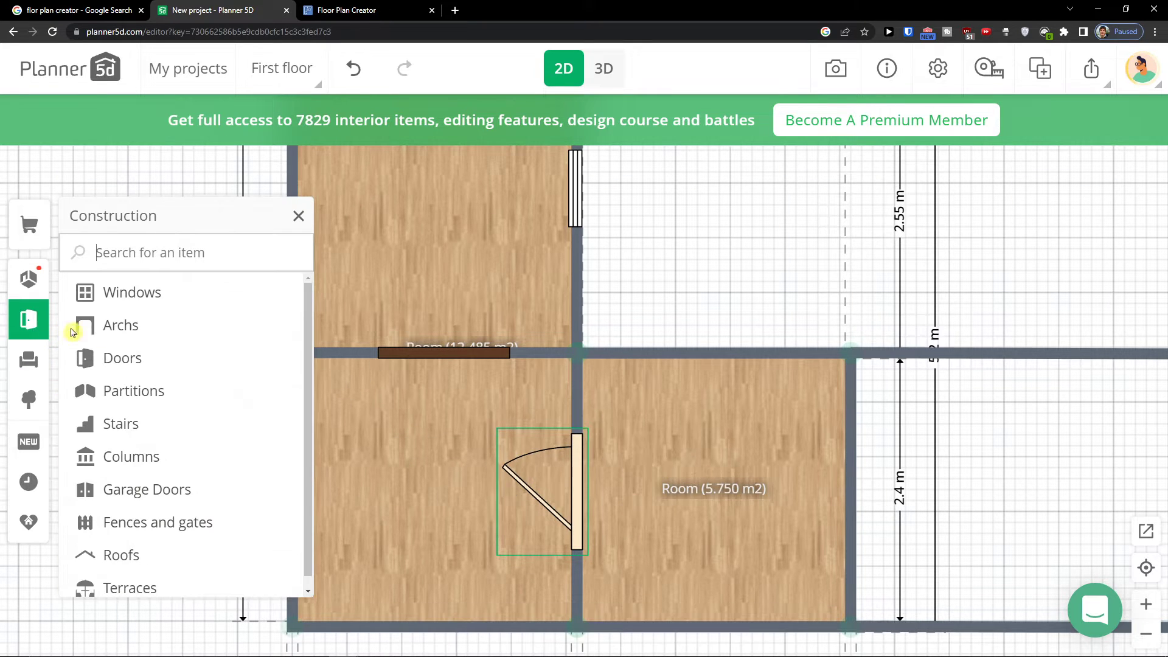
click(143, 353)
scroll(795, 290, down, 5)
click(204, 325)
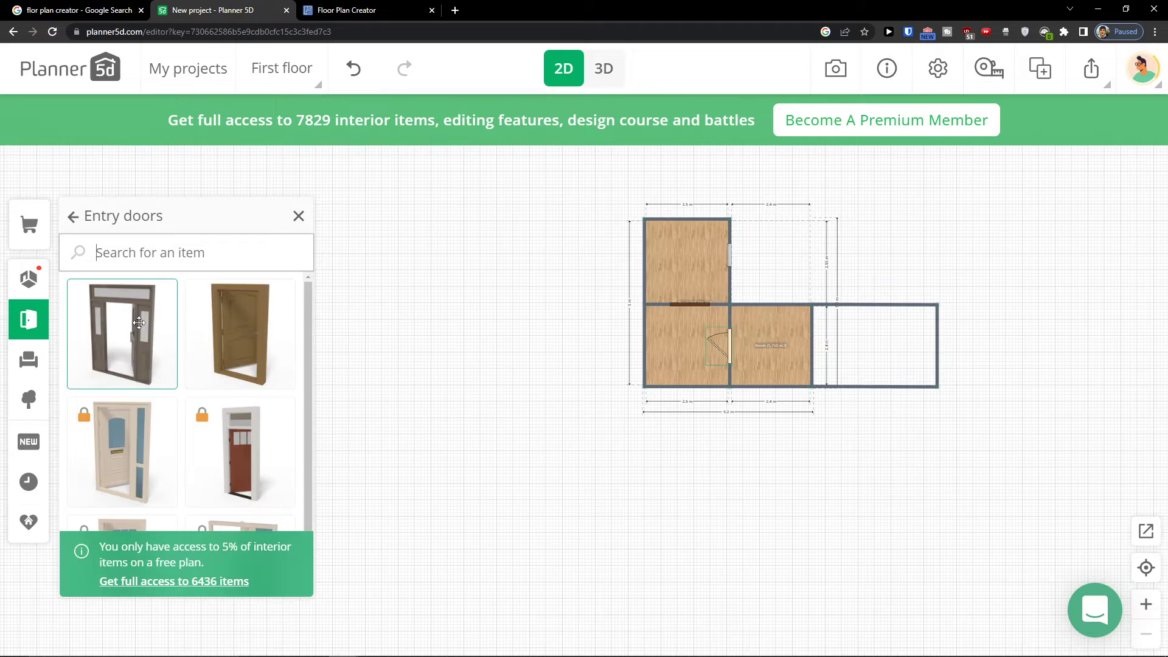
drag(139, 322, 762, 409)
drag(685, 382, 682, 379)
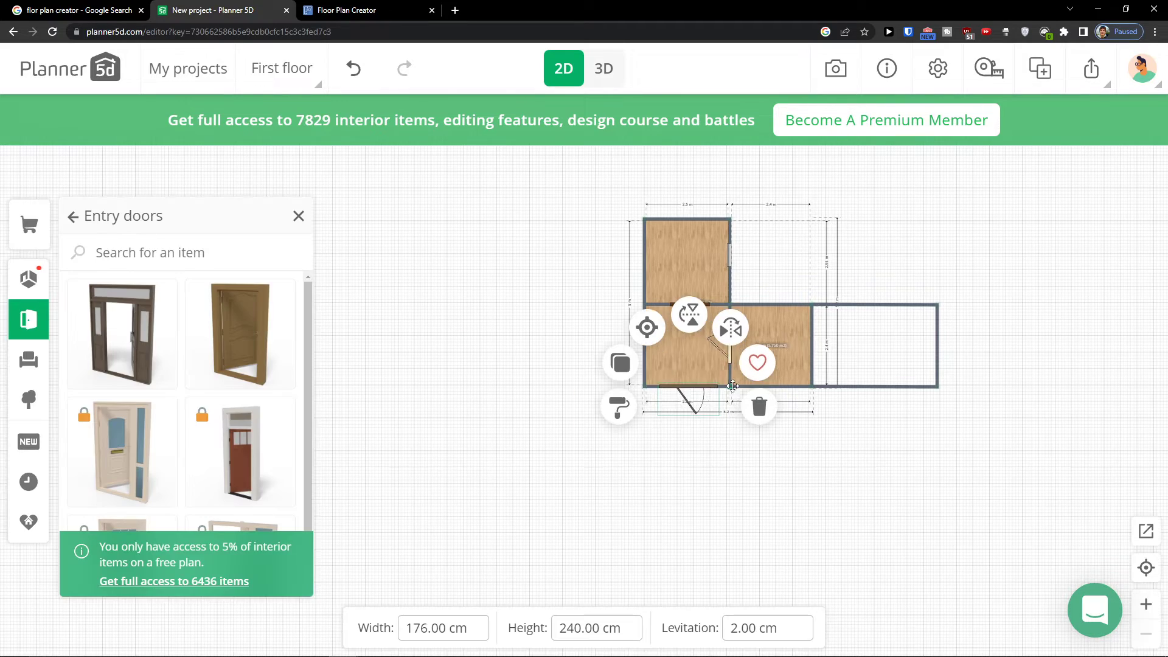
Try adding a gable roof from the Roofs catalog over the plan
scroll(724, 375, up, 5)
drag(430, 300, 372, 389)
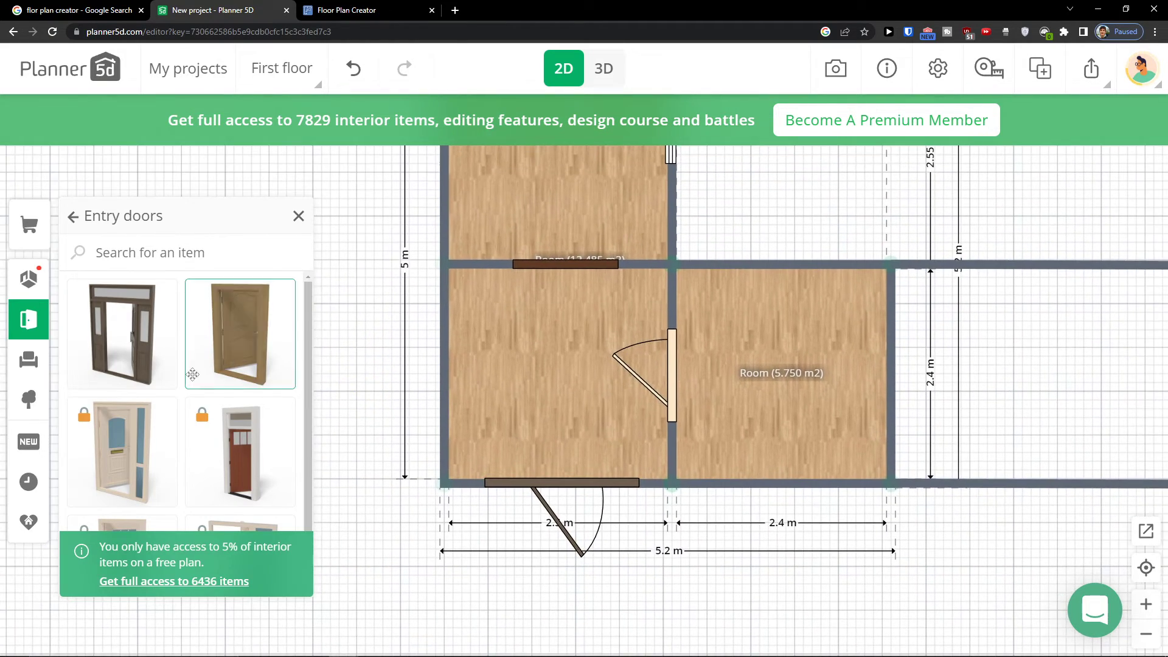
click(48, 335)
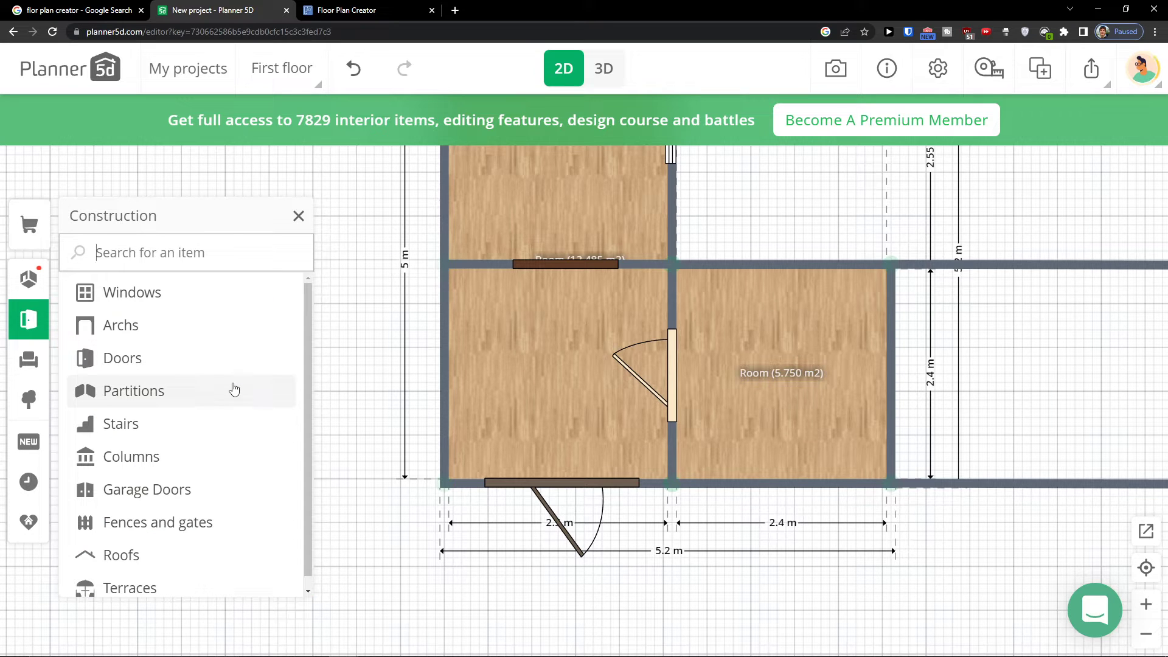
scroll(232, 394, down, 1)
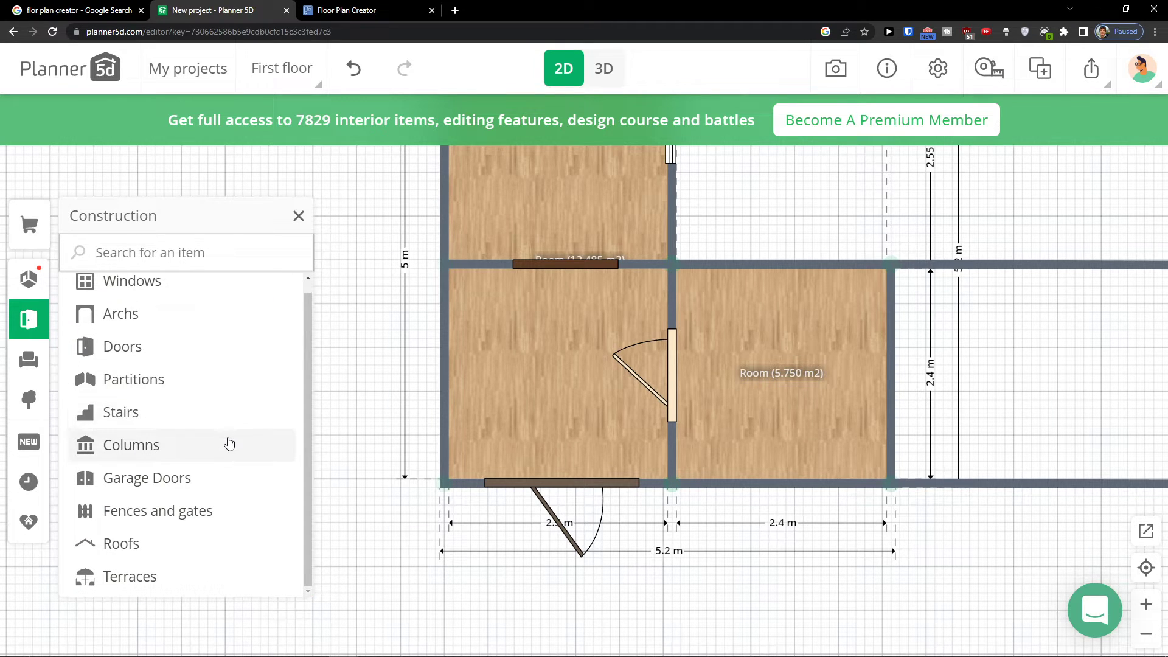
click(177, 545)
click(100, 348)
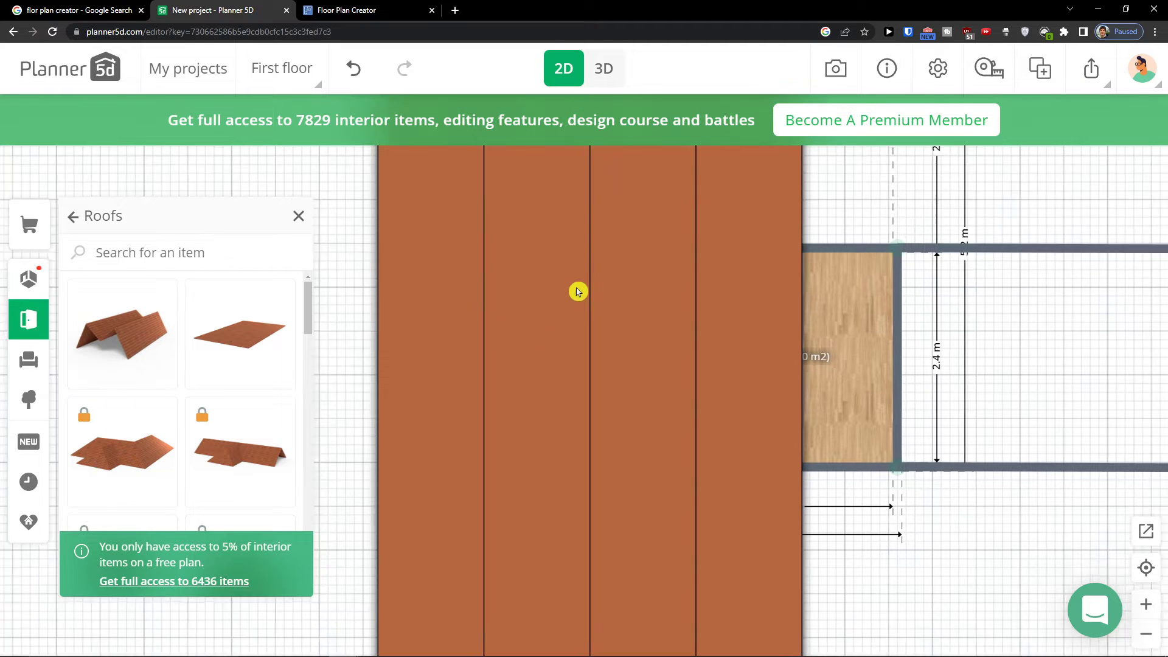
click(479, 392)
click(672, 314)
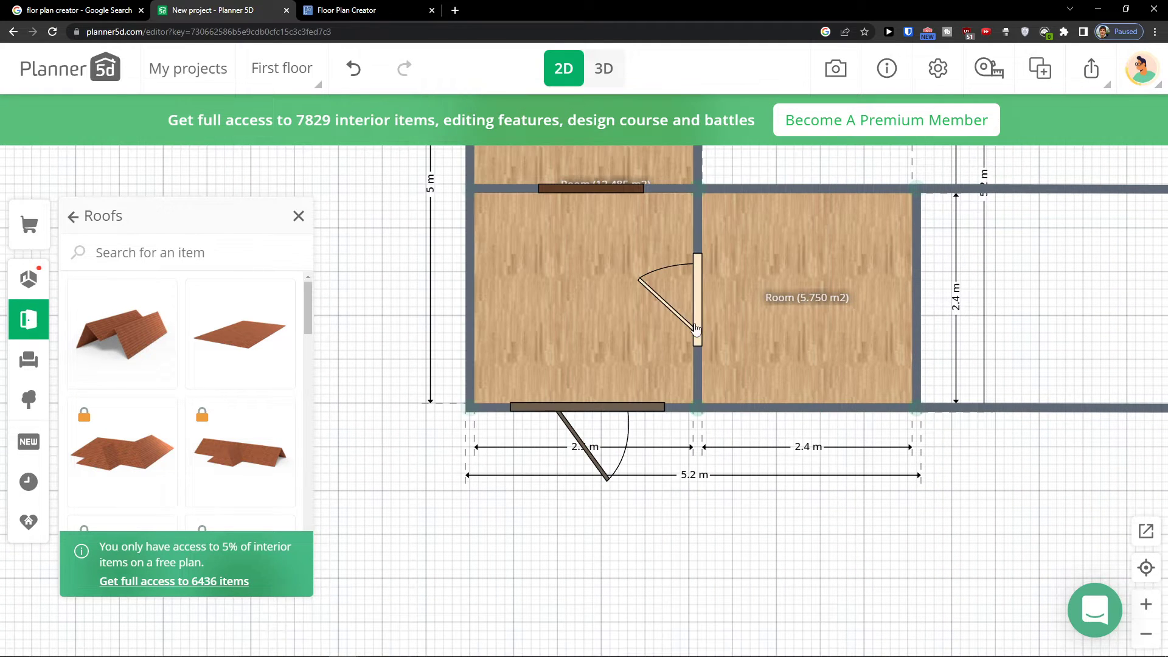
Browse the Upholstered furniture categories for sofas and armchairs in the Interior catalog
scroll(183, 396, down, 1)
scroll(201, 391, up, 1)
drag(344, 294, 271, 381)
click(24, 335)
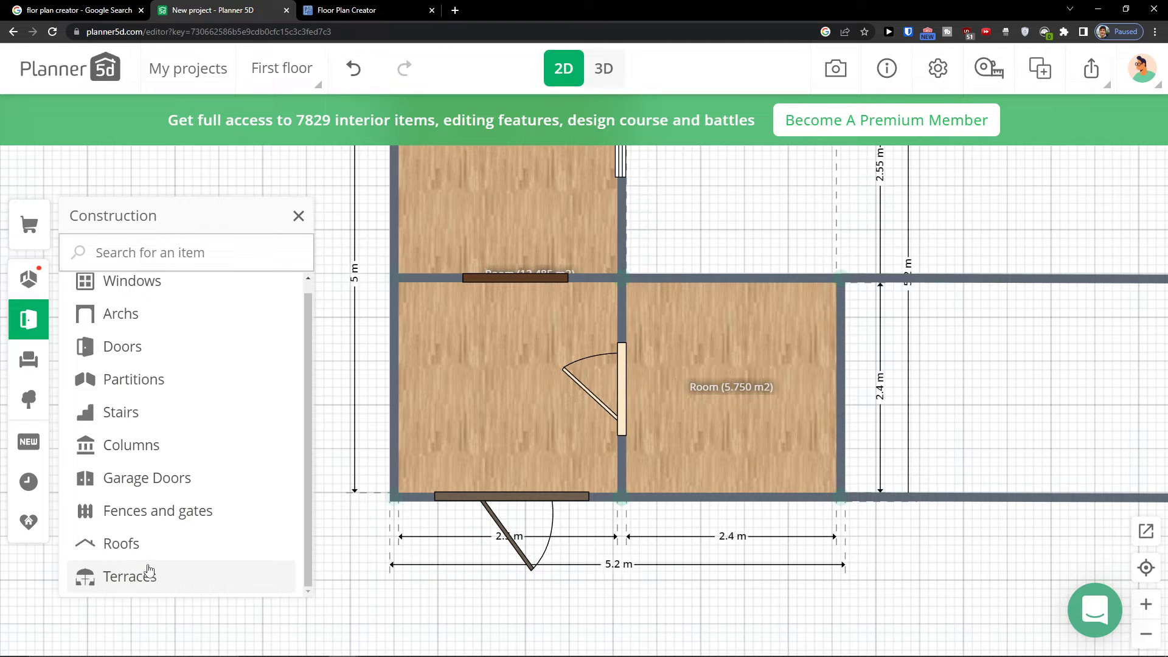
click(30, 361)
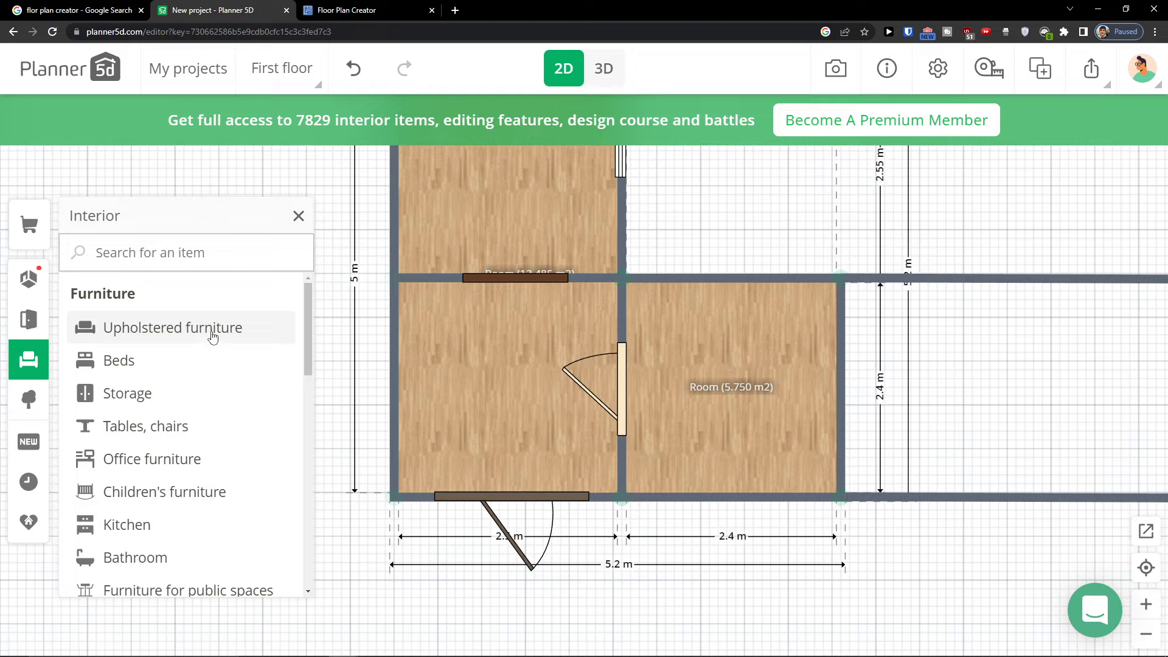
click(226, 347)
scroll(801, 363, up, 3)
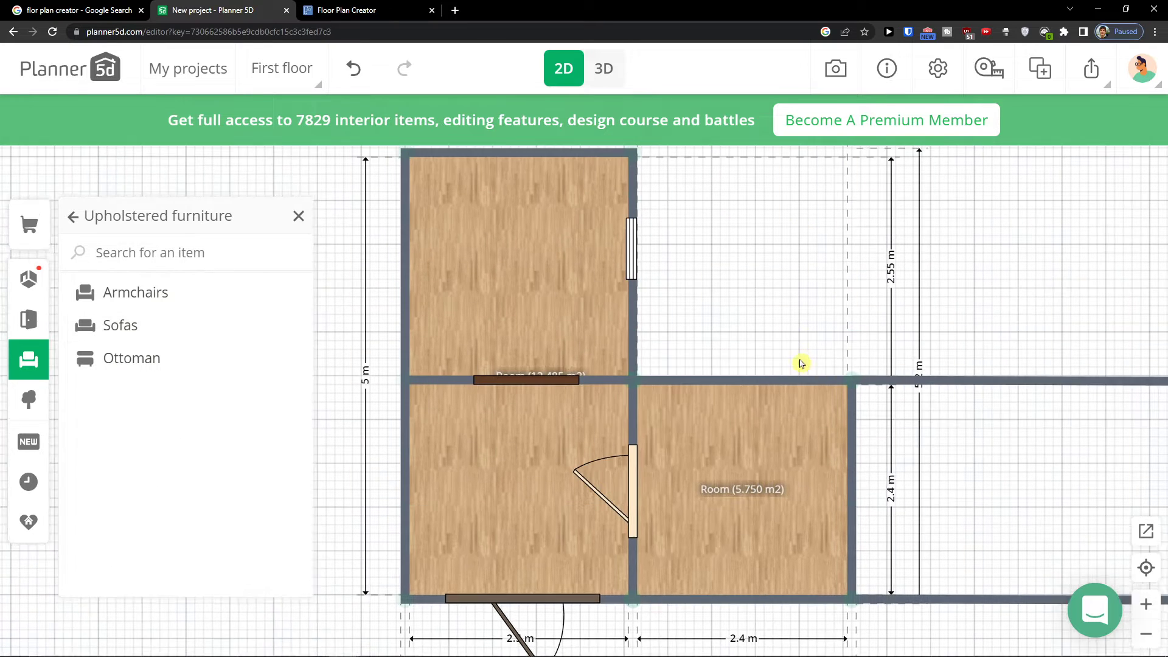
click(205, 326)
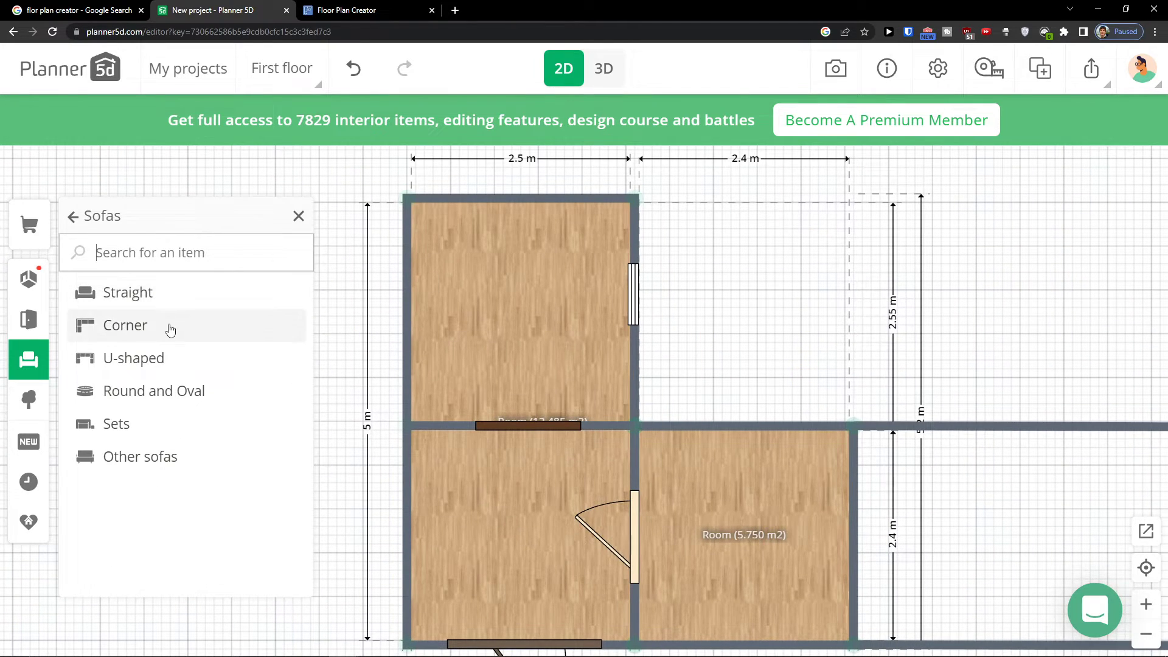
click(71, 219)
click(71, 219)
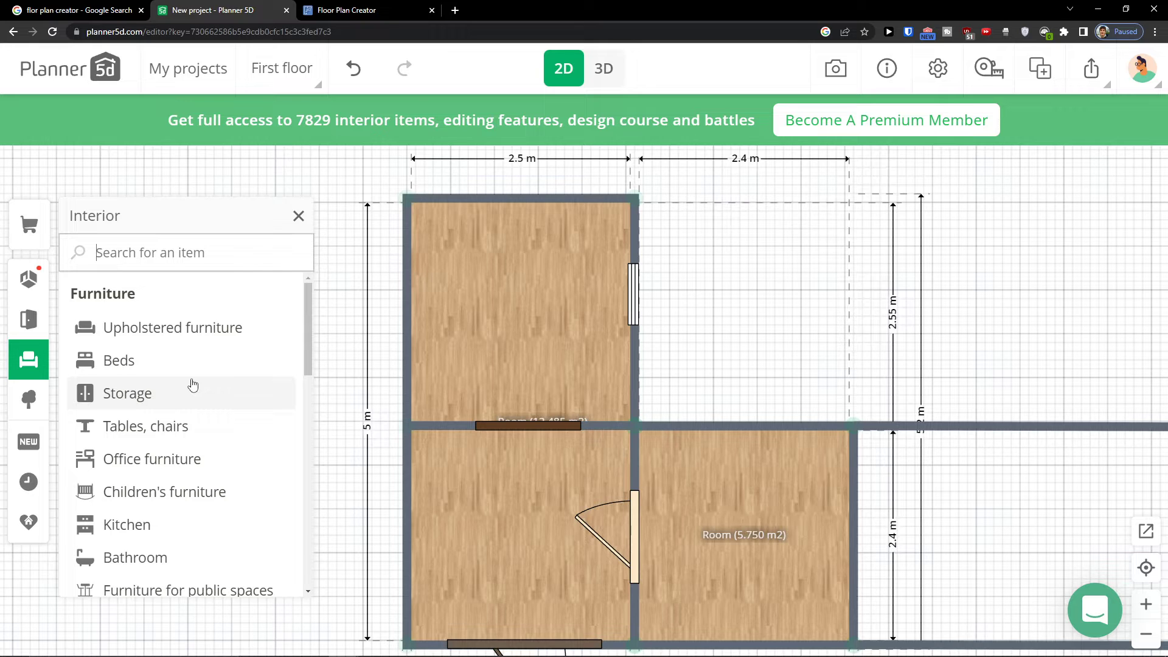
click(137, 343)
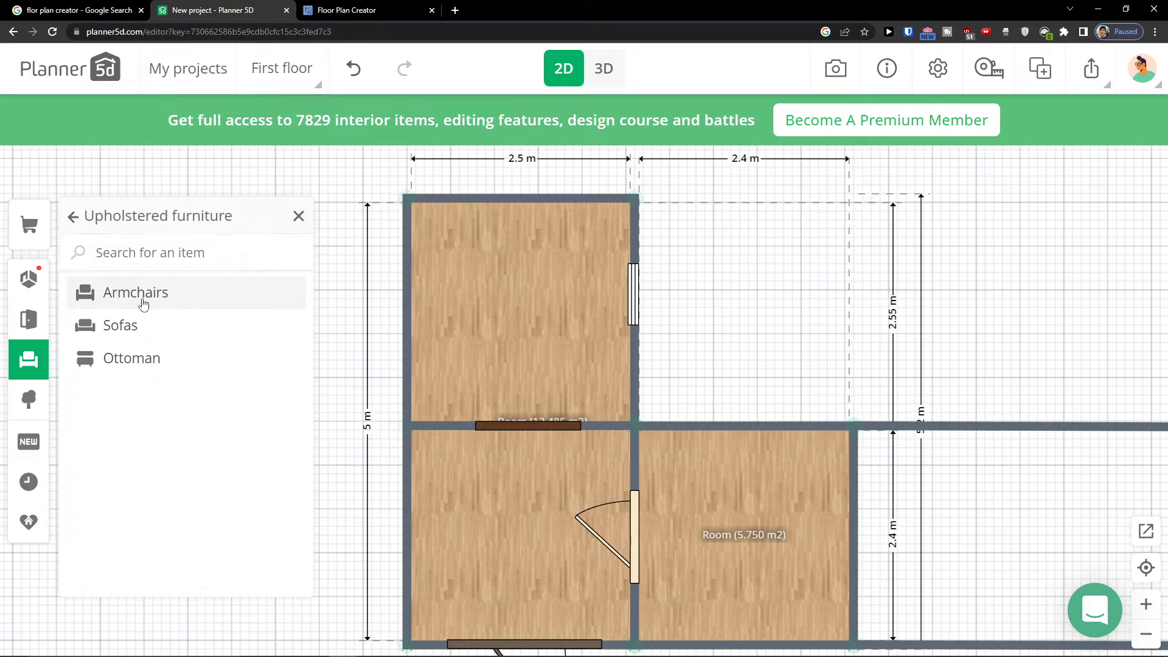
click(144, 303)
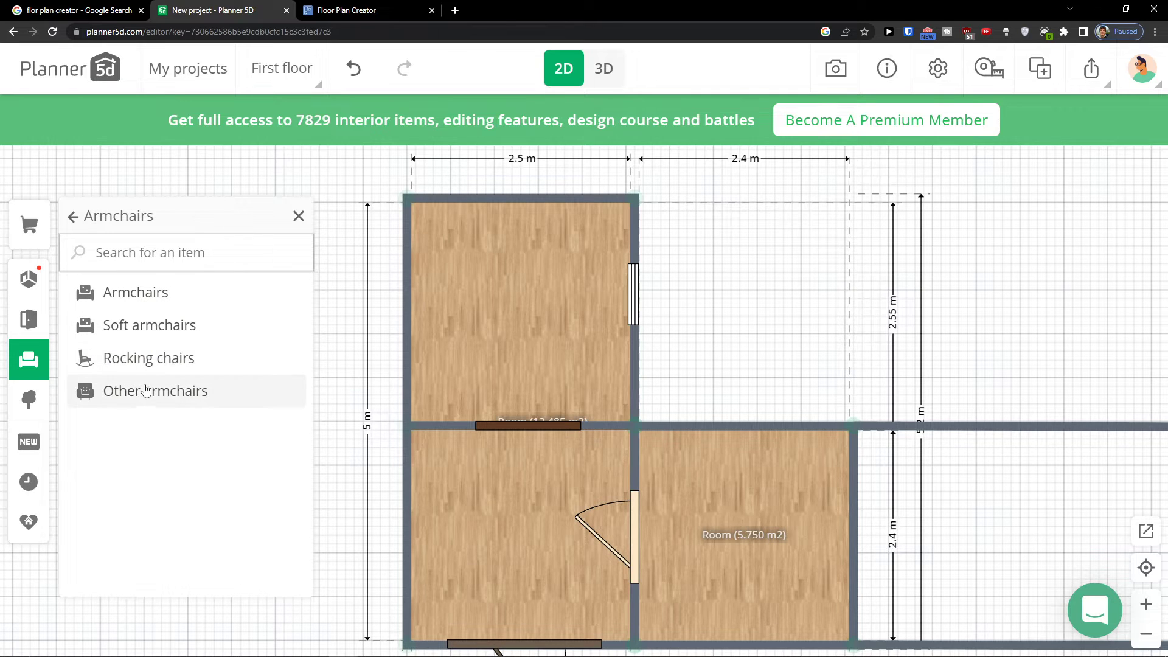
click(82, 222)
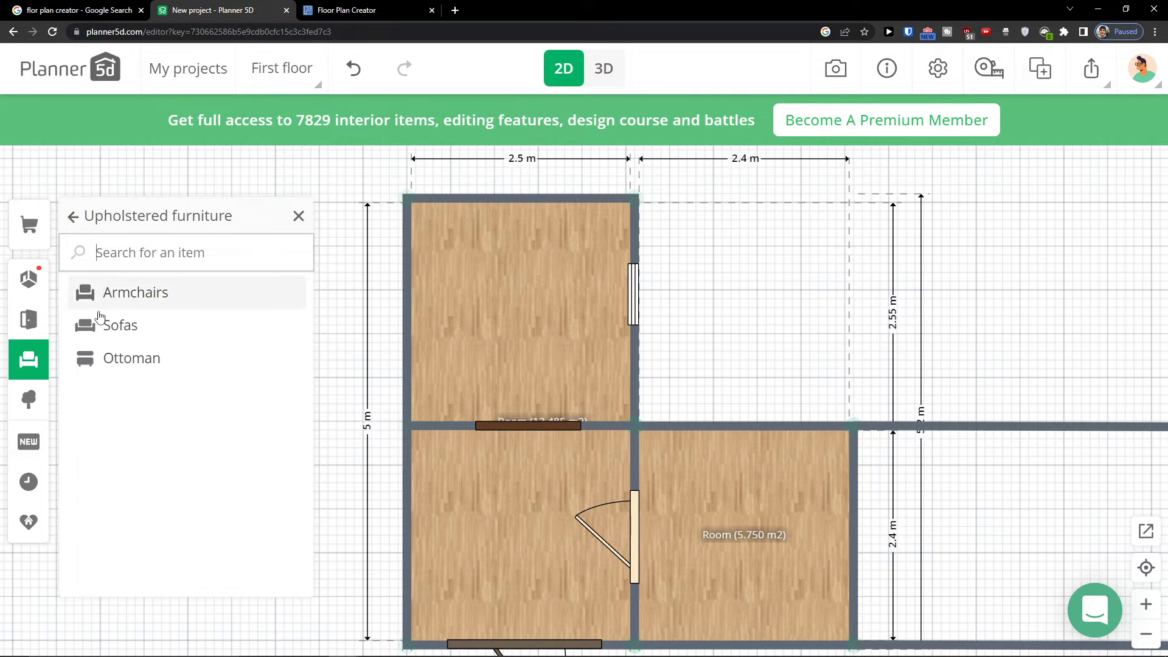
Add a U-shaped sofa from the Sofas catalog to the plan
click(105, 336)
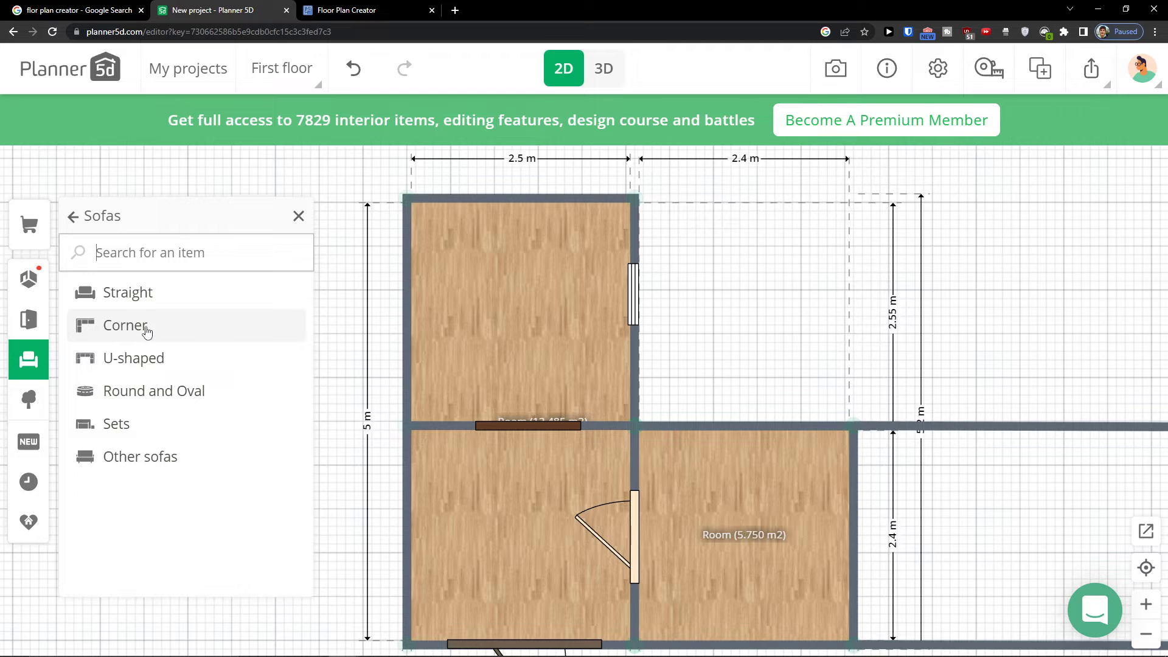
click(160, 356)
drag(158, 351, 466, 313)
drag(369, 336, 93, 298)
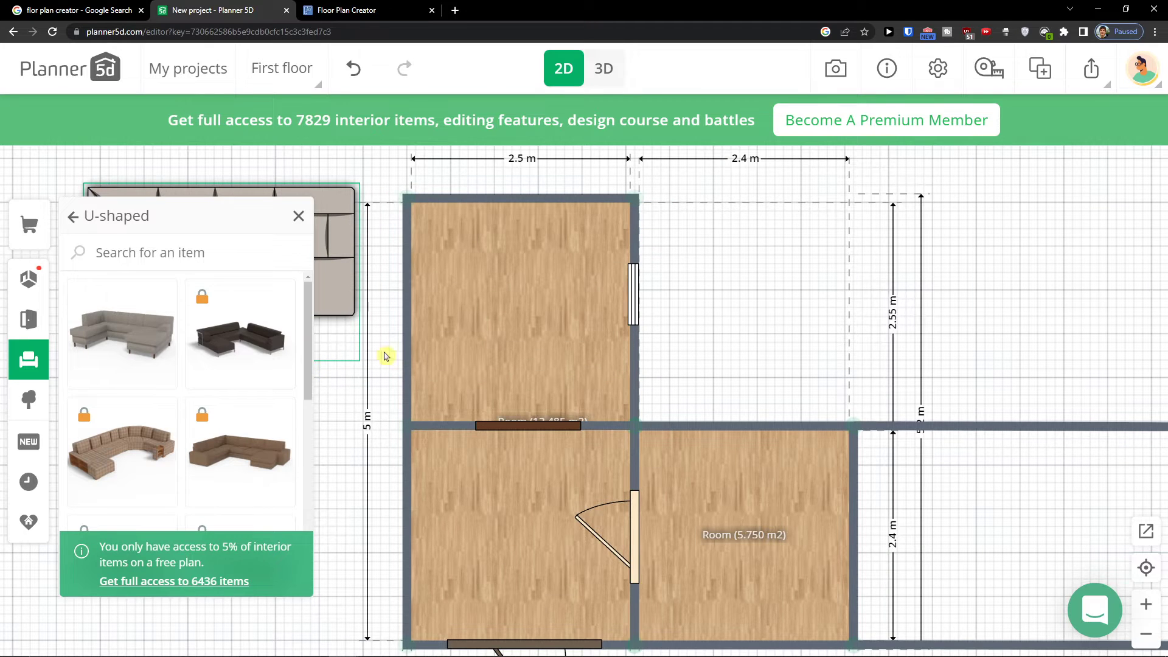
Move the left walls of the upper-left and lower-left rooms outward to widen both rooms to about 5.67 m
drag(406, 357, 306, 358)
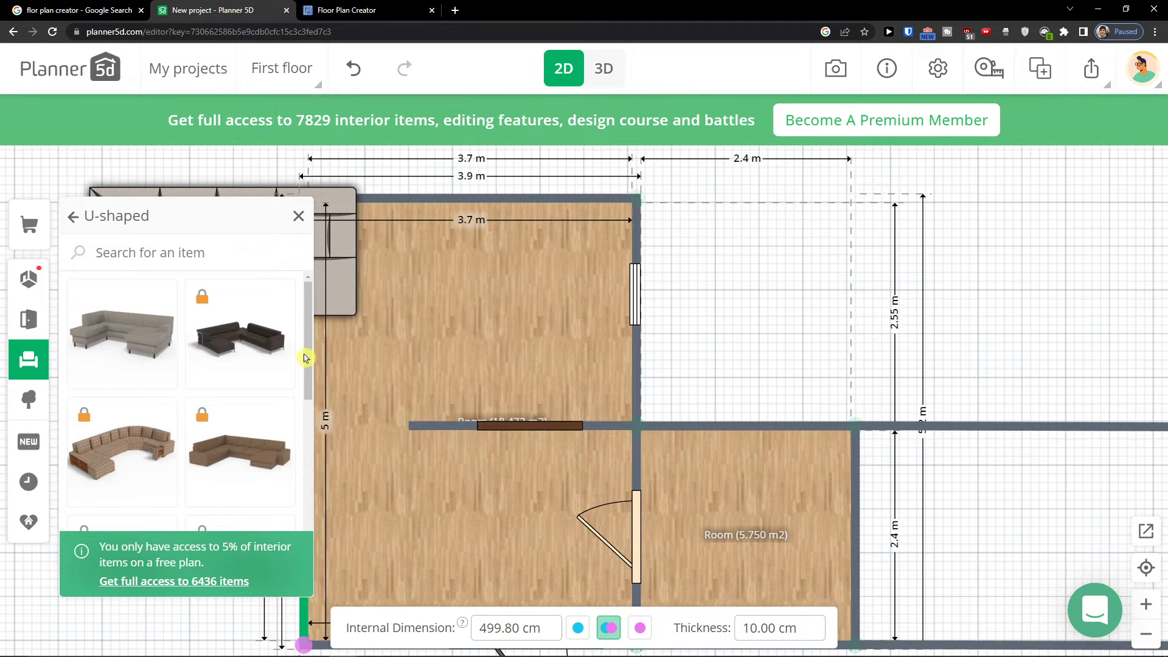
drag(397, 425, 339, 409)
click(502, 419)
scroll(405, 420, down, 5)
scroll(405, 418, down, 2)
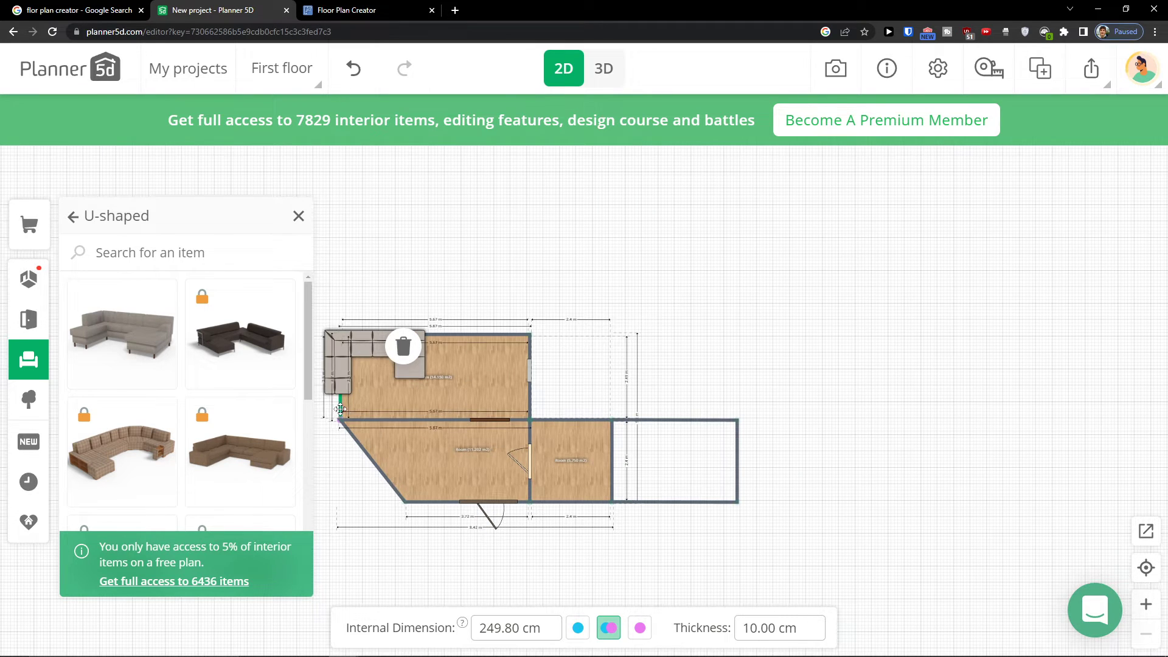
drag(403, 502, 339, 505)
Move the U-shaped sofa into the upper-left room's top-left corner
click(389, 348)
drag(390, 349, 411, 356)
scroll(314, 375, up, 3)
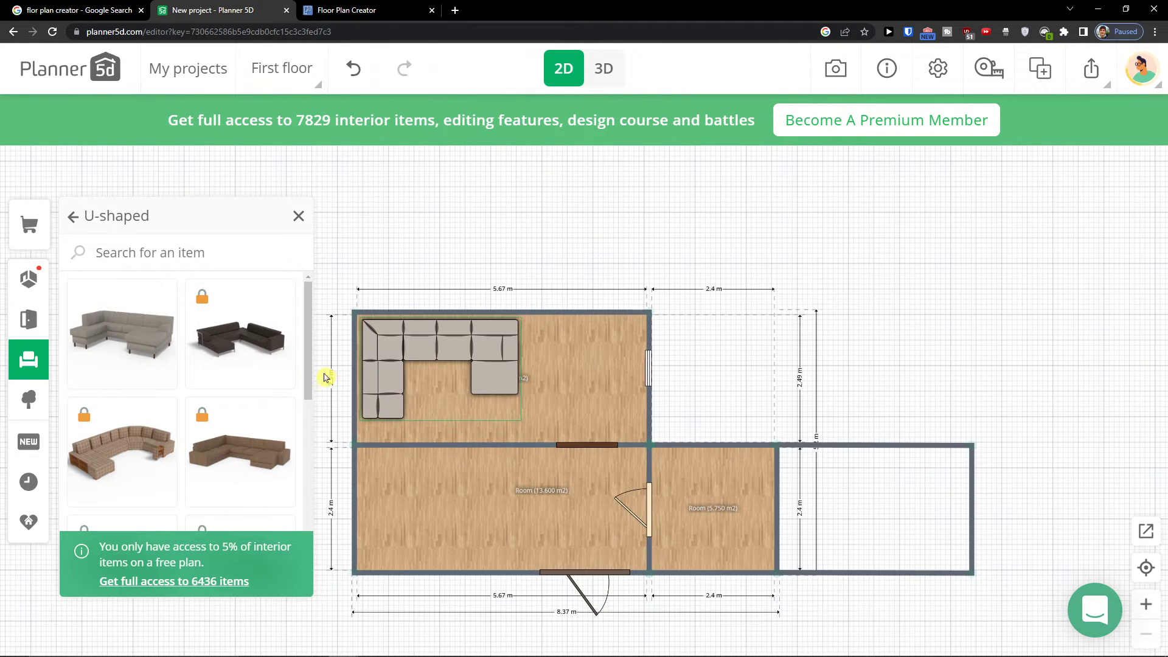
drag(380, 240, 516, 228)
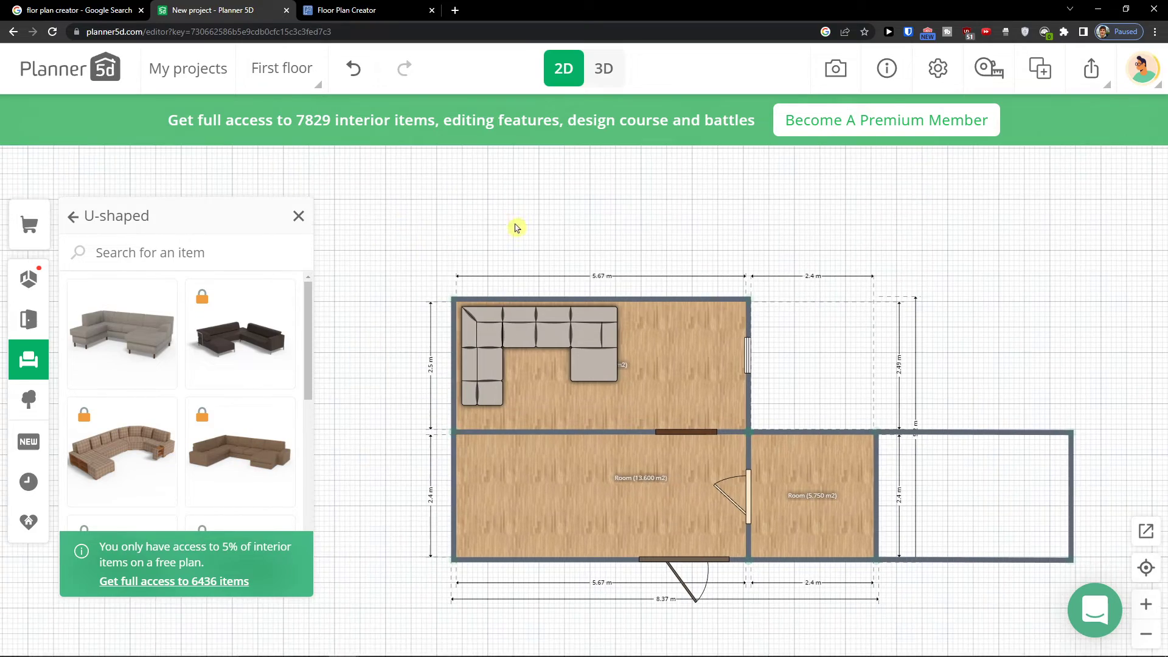
View the furnished plan in 3D and return to the 2D plan
click(595, 82)
drag(727, 286, 734, 407)
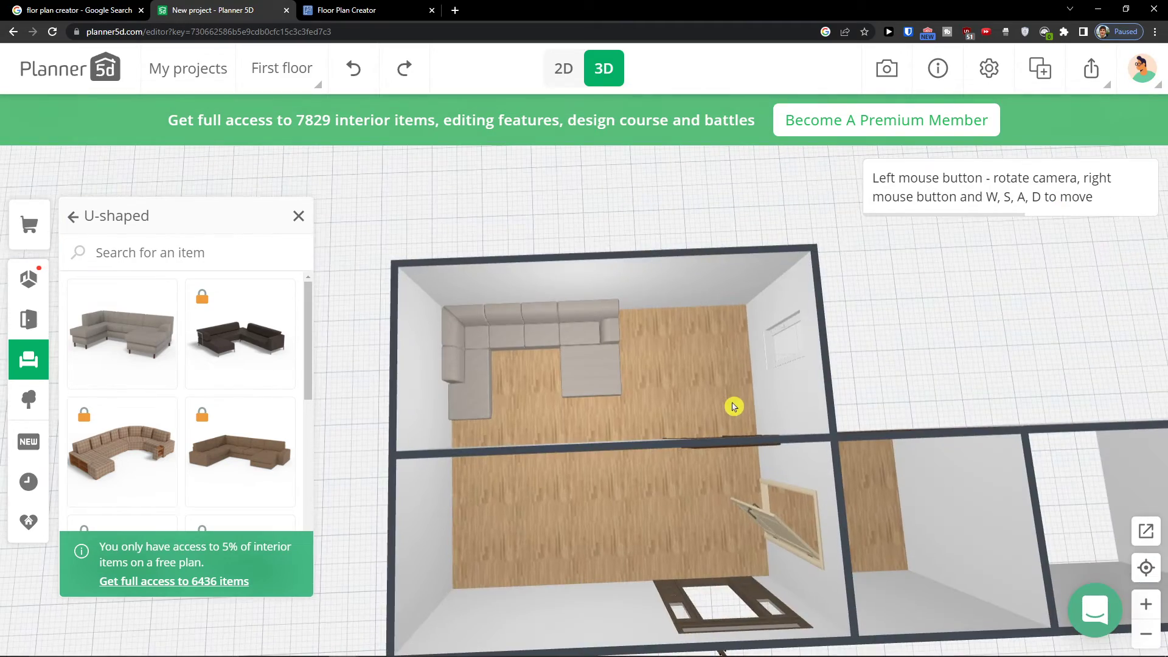
click(27, 281)
click(149, 298)
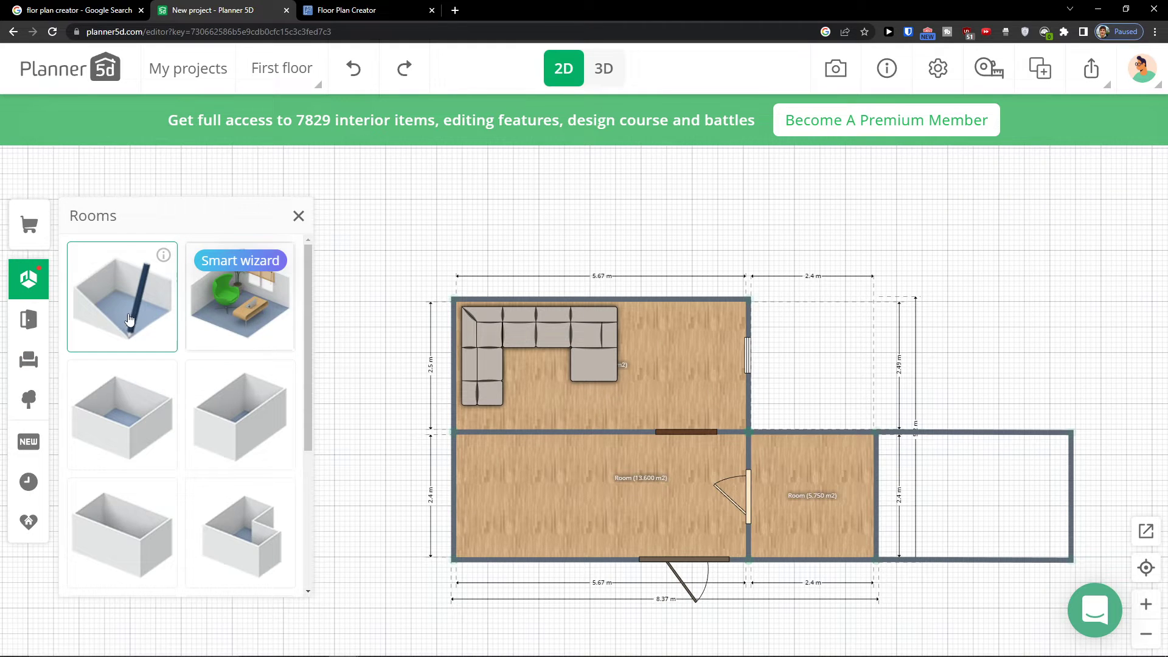
scroll(203, 349, down, 2)
scroll(204, 348, up, 2)
scroll(570, 387, up, 2)
Place a wooden dresser from Storage > Dressers against the upper-left room's top wall
click(28, 319)
click(29, 358)
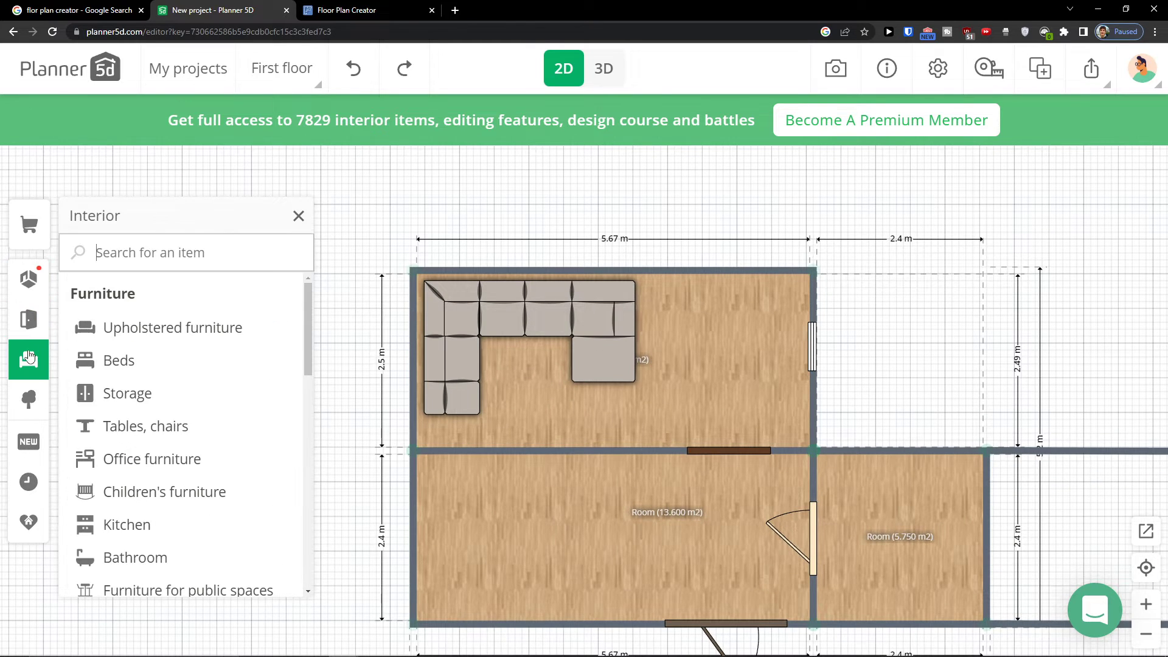
click(172, 395)
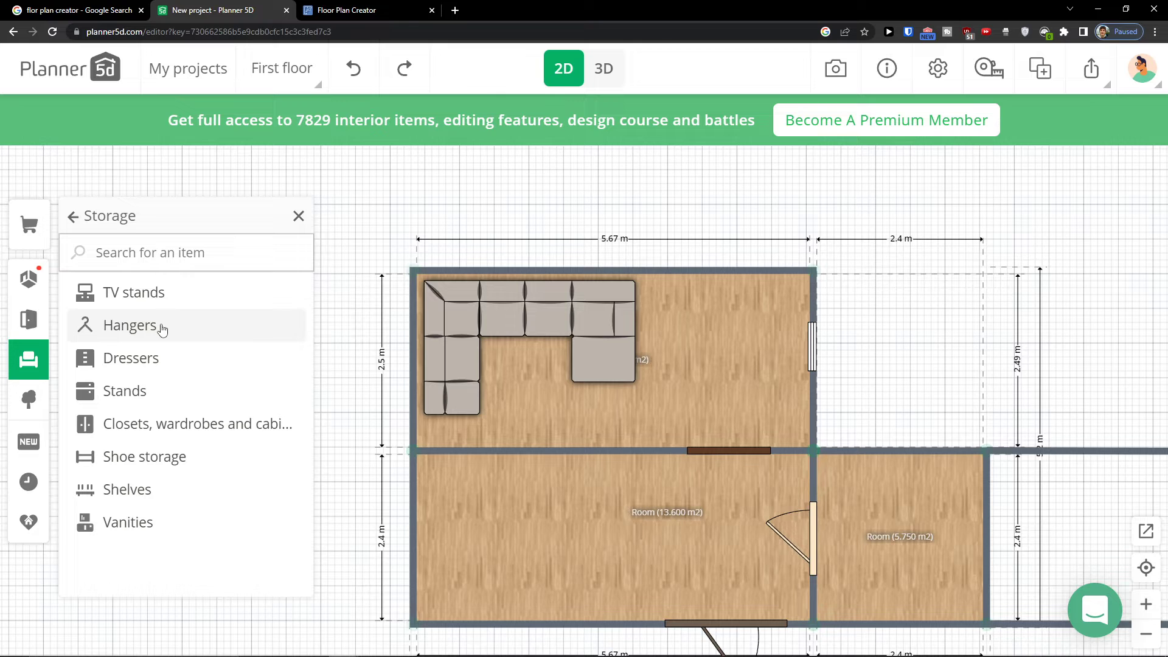
click(232, 357)
drag(155, 358, 677, 301)
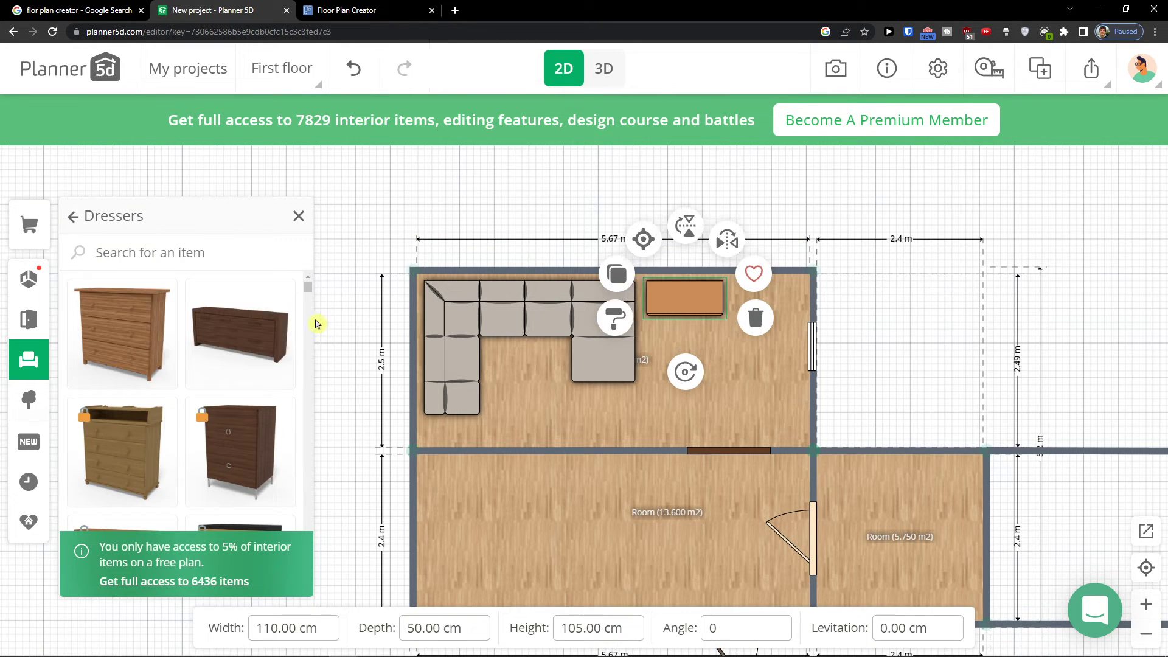
Move the bottom walls of the lower-left and middle rooms downward to enlarge both rooms
click(40, 363)
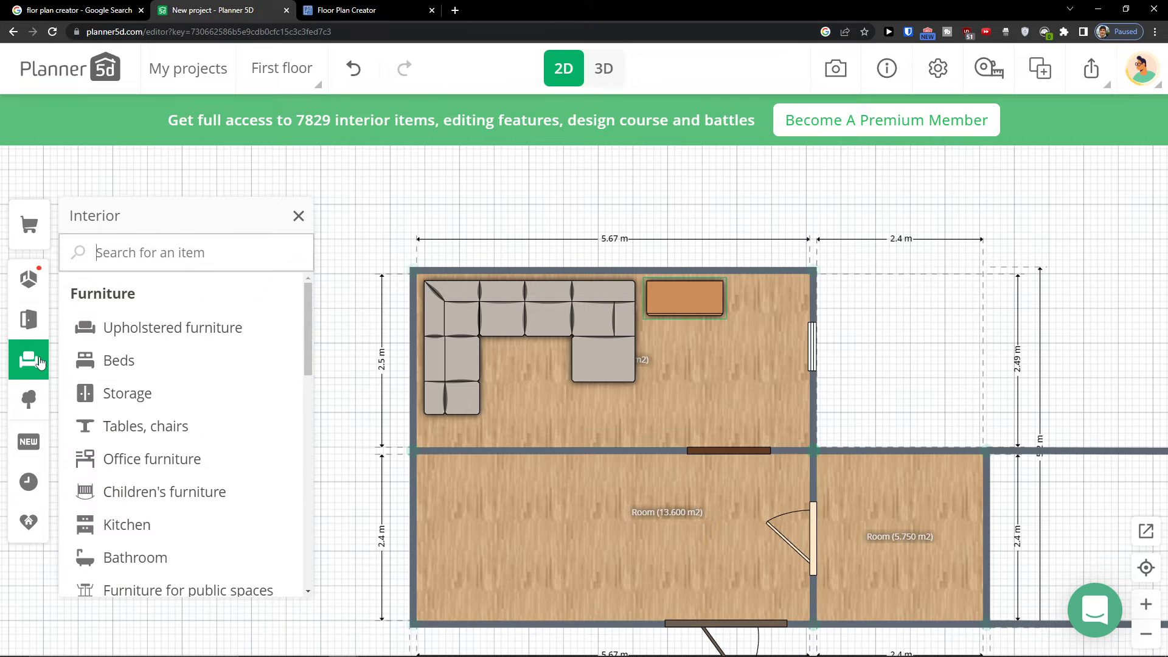
click(138, 363)
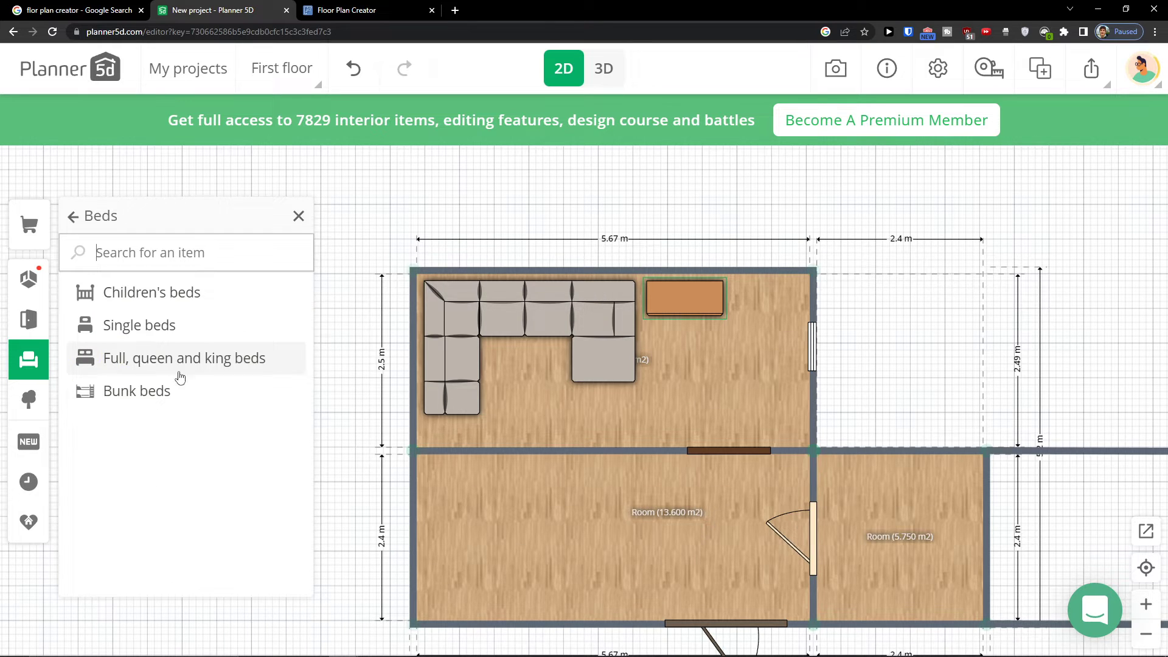
scroll(688, 287, down, 5)
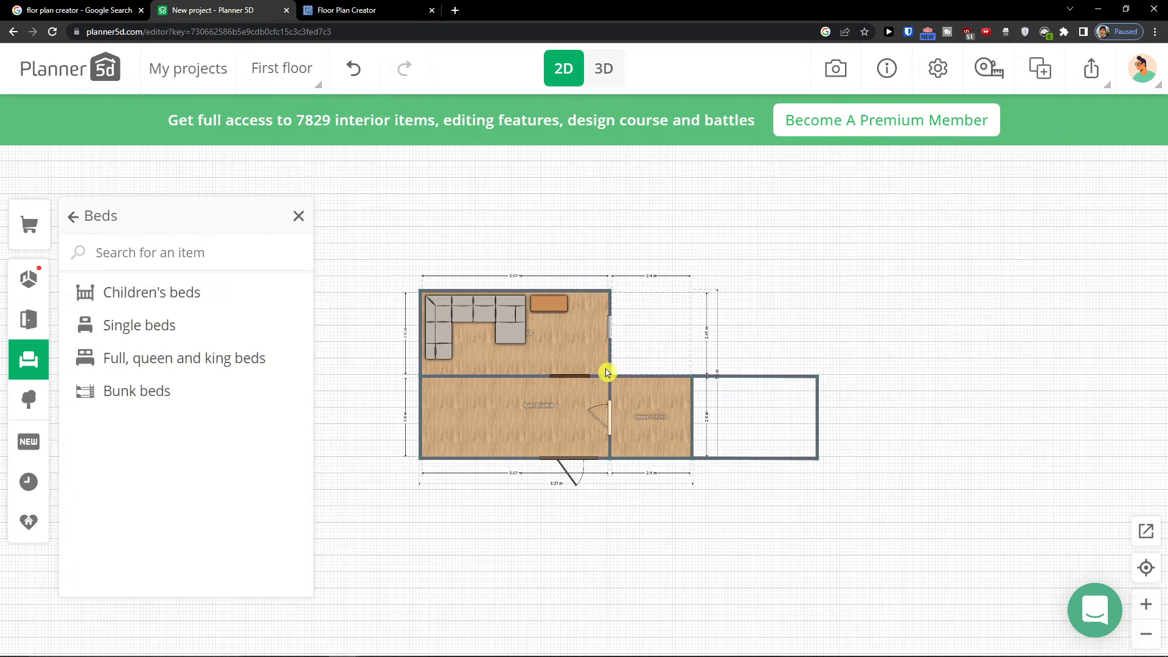
click(491, 456)
drag(492, 457, 496, 516)
click(678, 478)
drag(678, 478, 697, 513)
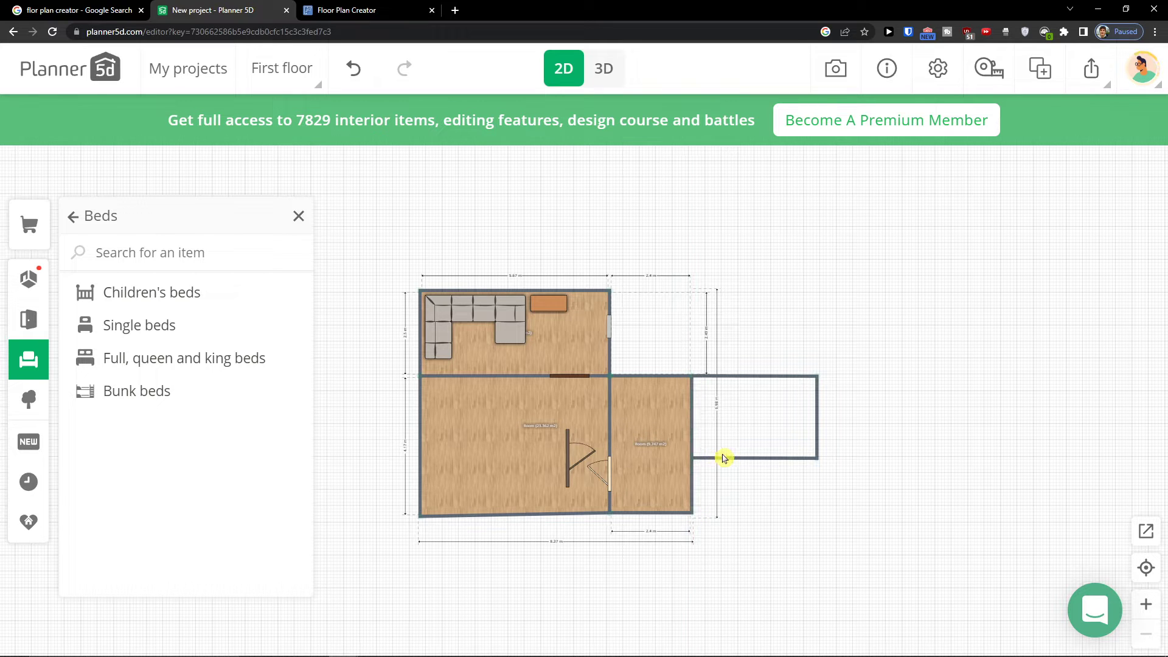
Delete the walls of the empty room on the right and stretch the middle room's right wall out to take its place
click(727, 458)
click(782, 412)
click(775, 377)
key(Delete)
click(818, 402)
key(Delete)
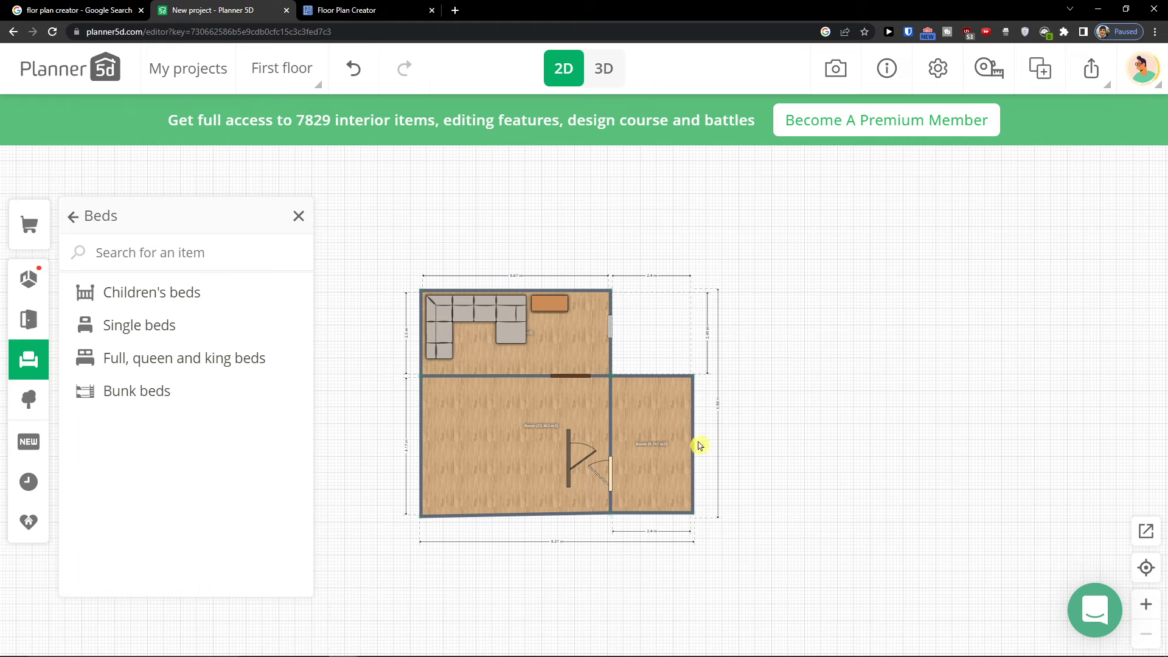
drag(693, 441, 886, 447)
Draw a vertical wall splitting the enlarged right room into two rooms
click(28, 279)
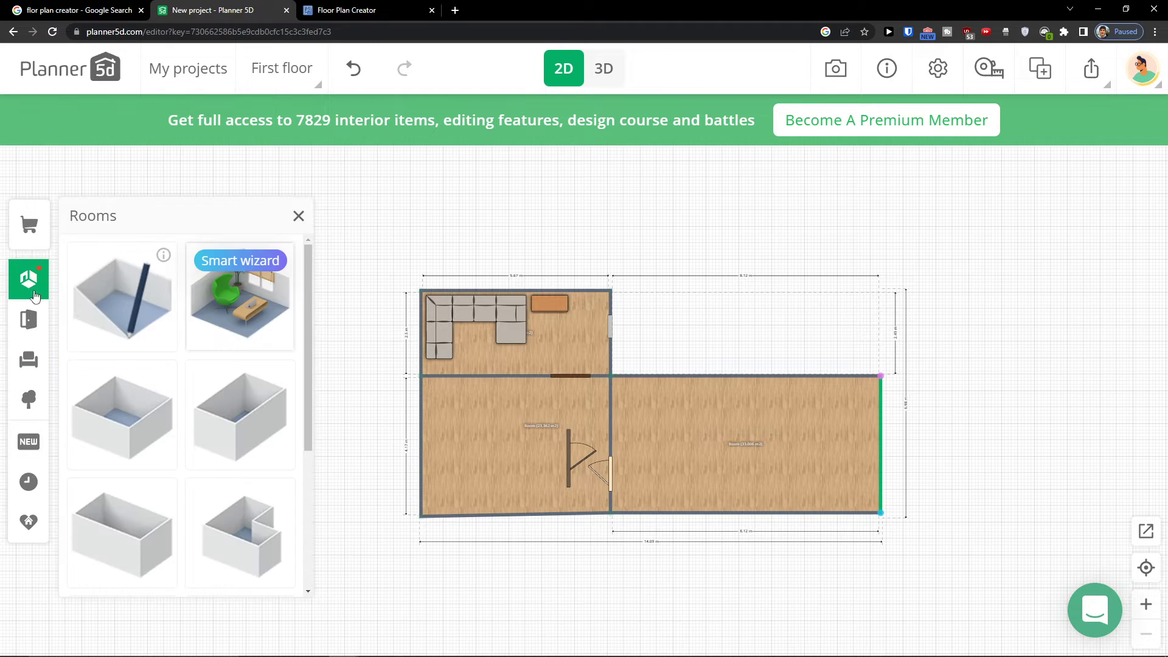
click(102, 315)
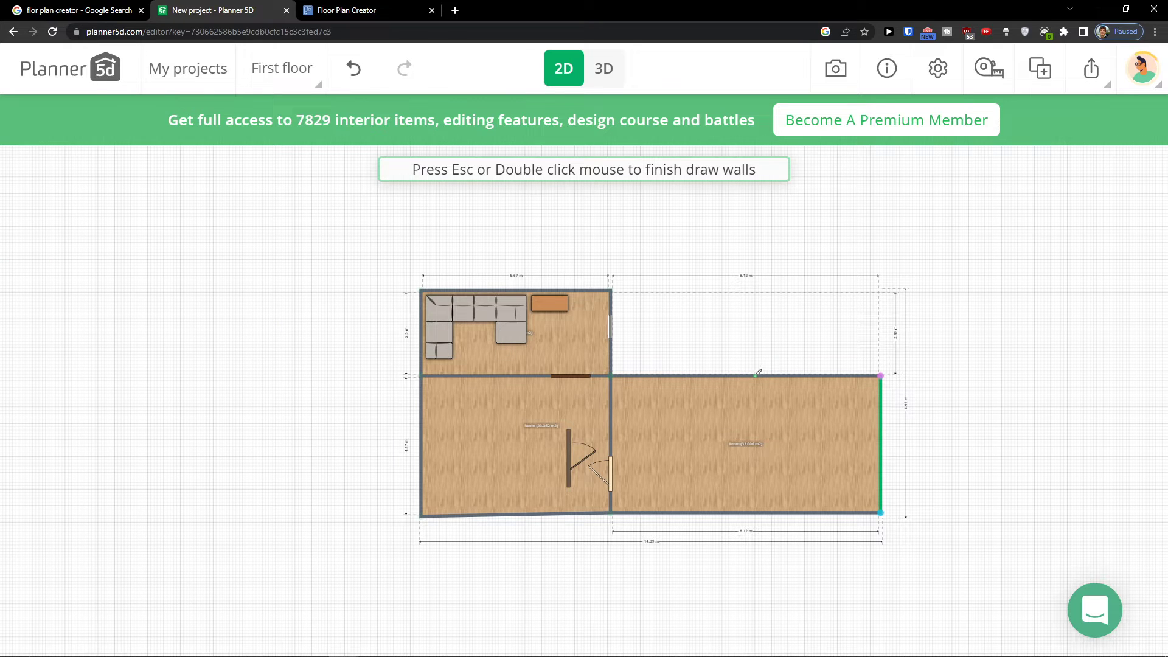
double_click(763, 504)
click(764, 511)
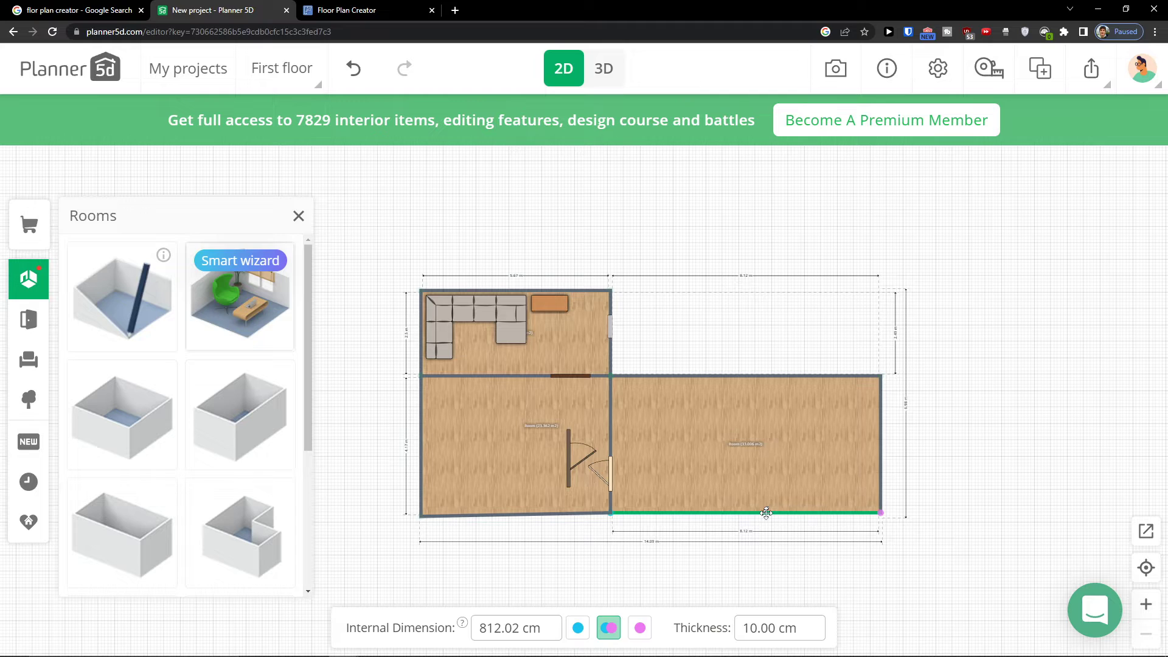
click(122, 295)
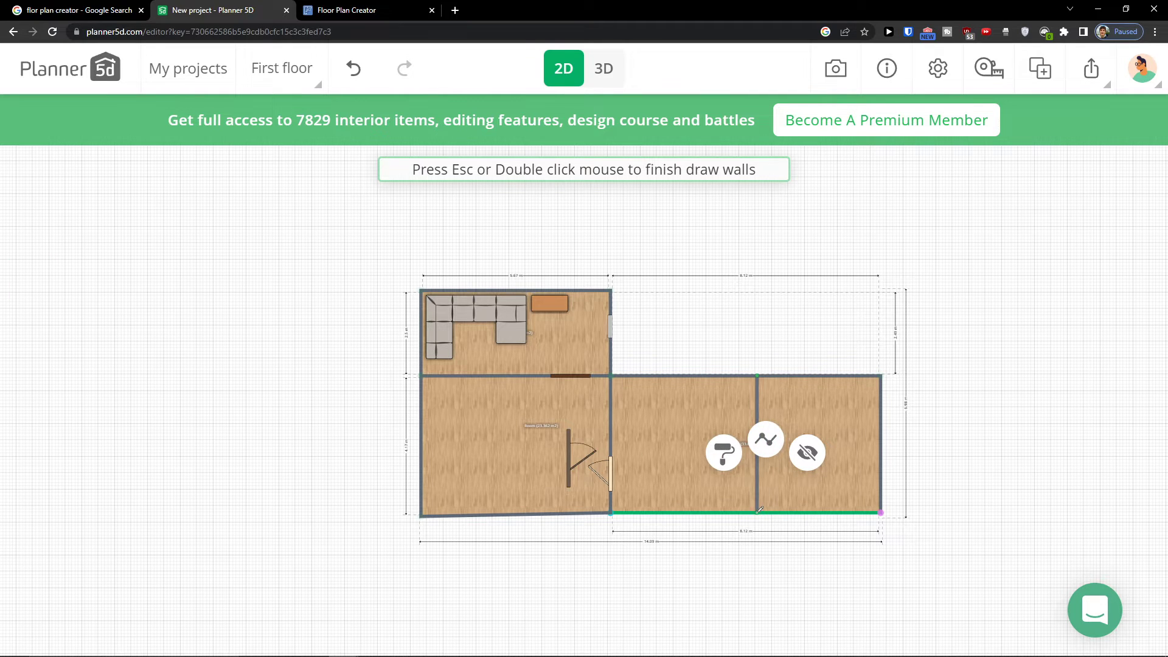
double_click(728, 493)
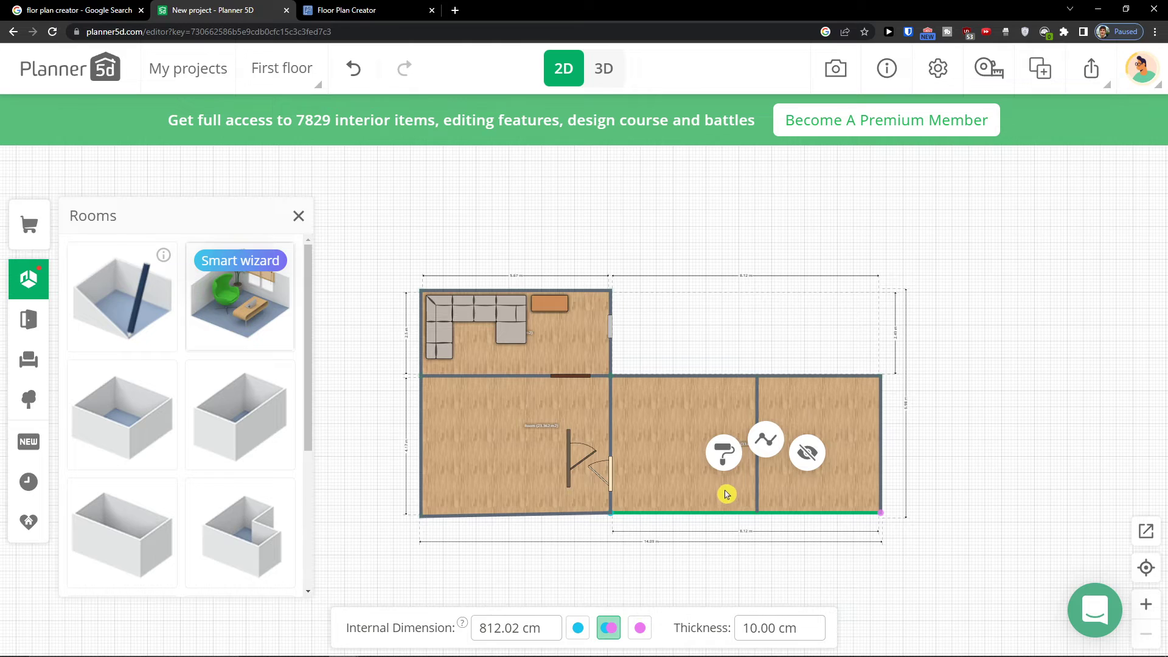
Move the entry door back into the lower-left room's bottom wall
click(561, 458)
click(565, 464)
drag(564, 464, 527, 514)
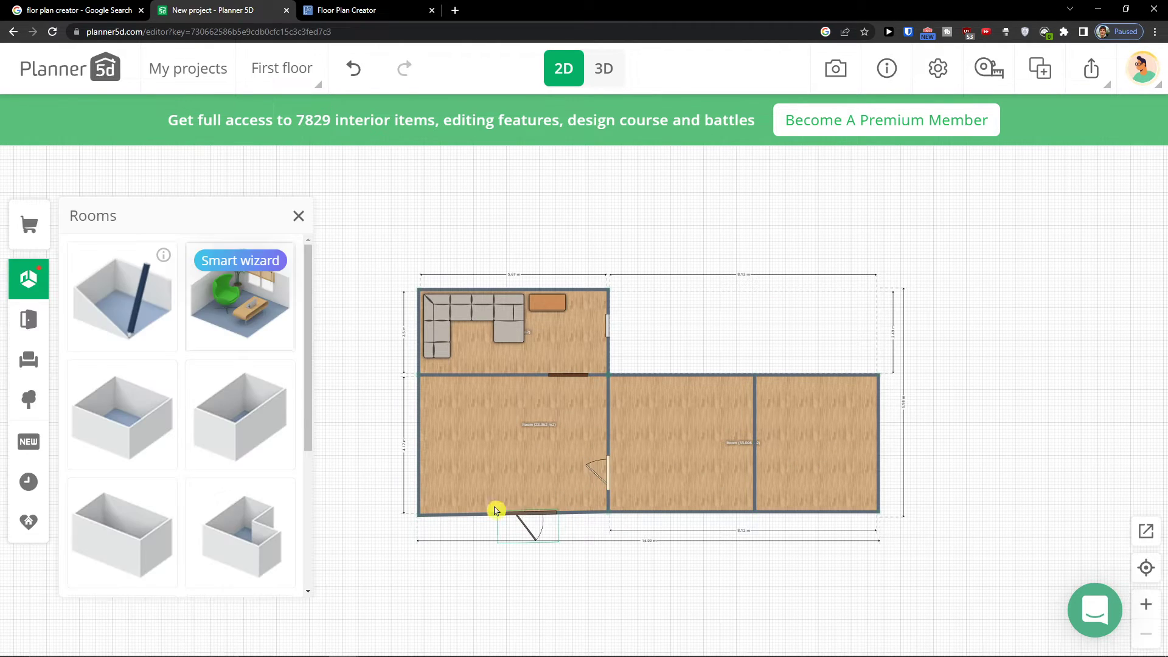
Place a double bed from Full, queen and king beds in the far-right room
click(29, 360)
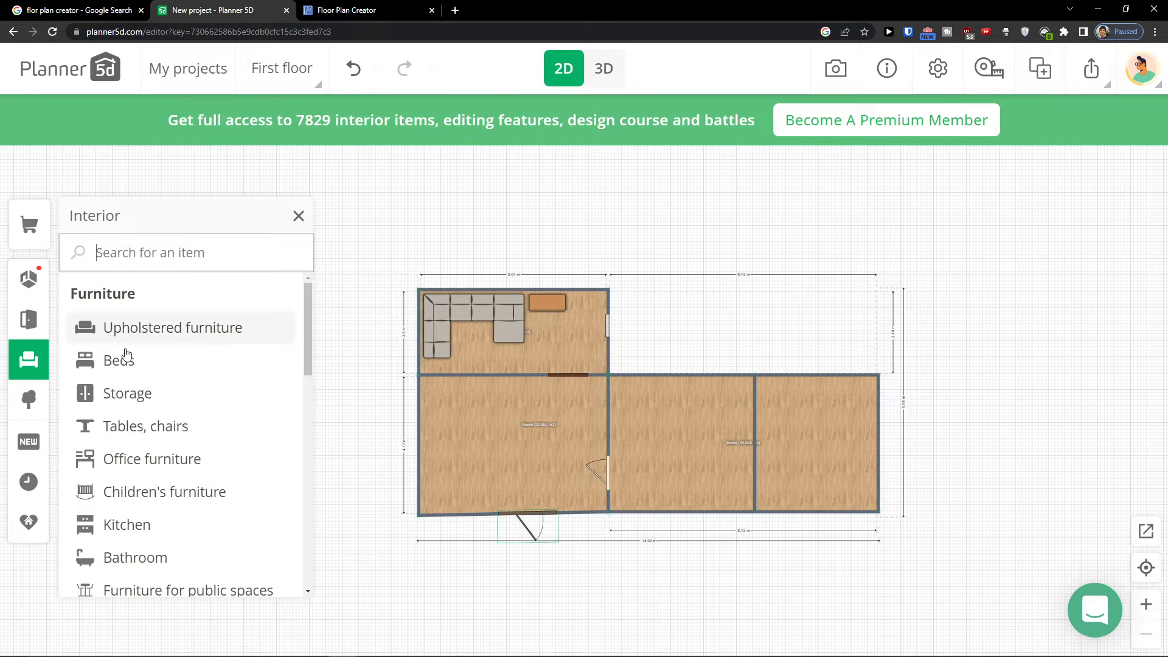
click(151, 360)
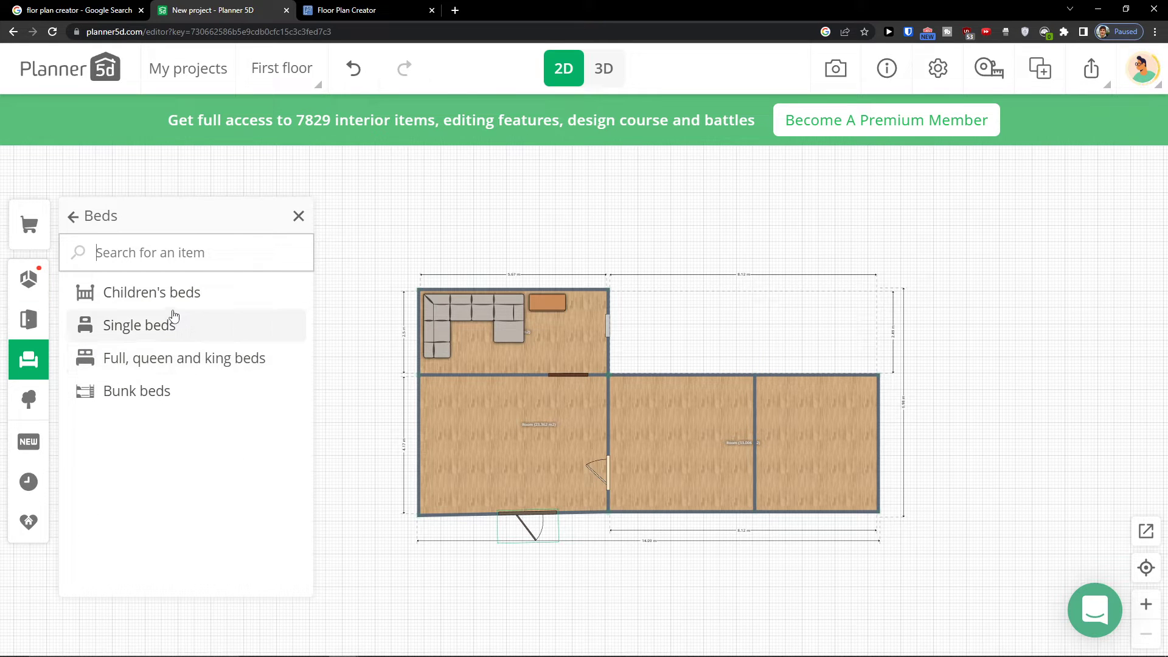
click(157, 358)
drag(192, 346, 808, 414)
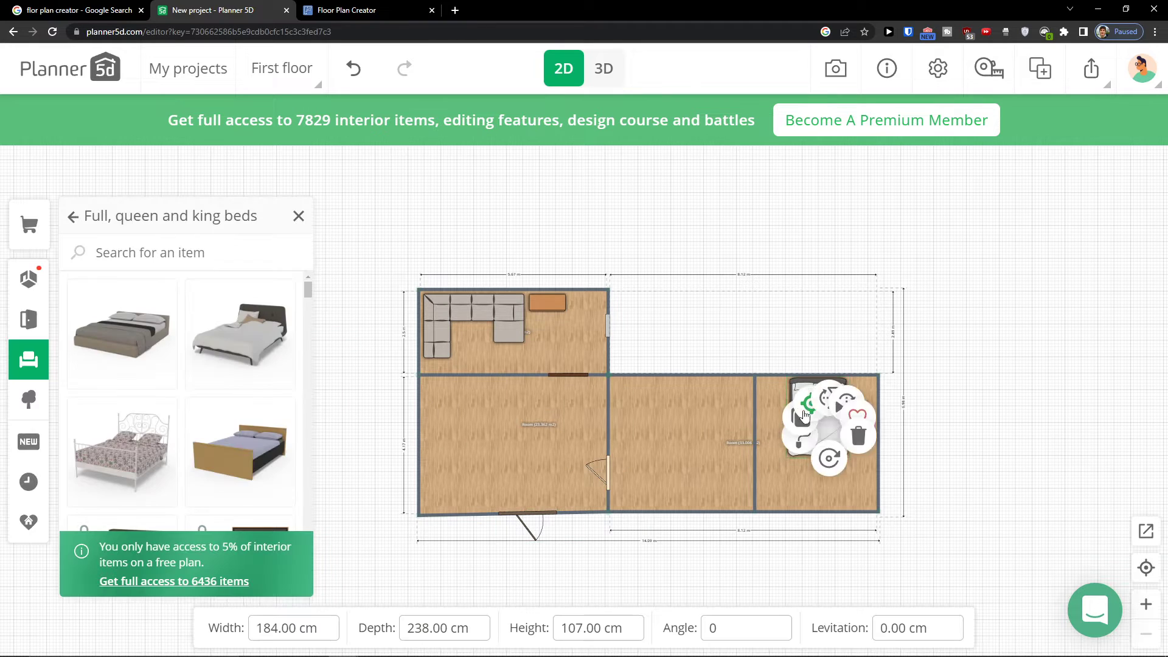
Place a white rectangular table from Tables, chairs > Dining tables in the middle room
click(44, 354)
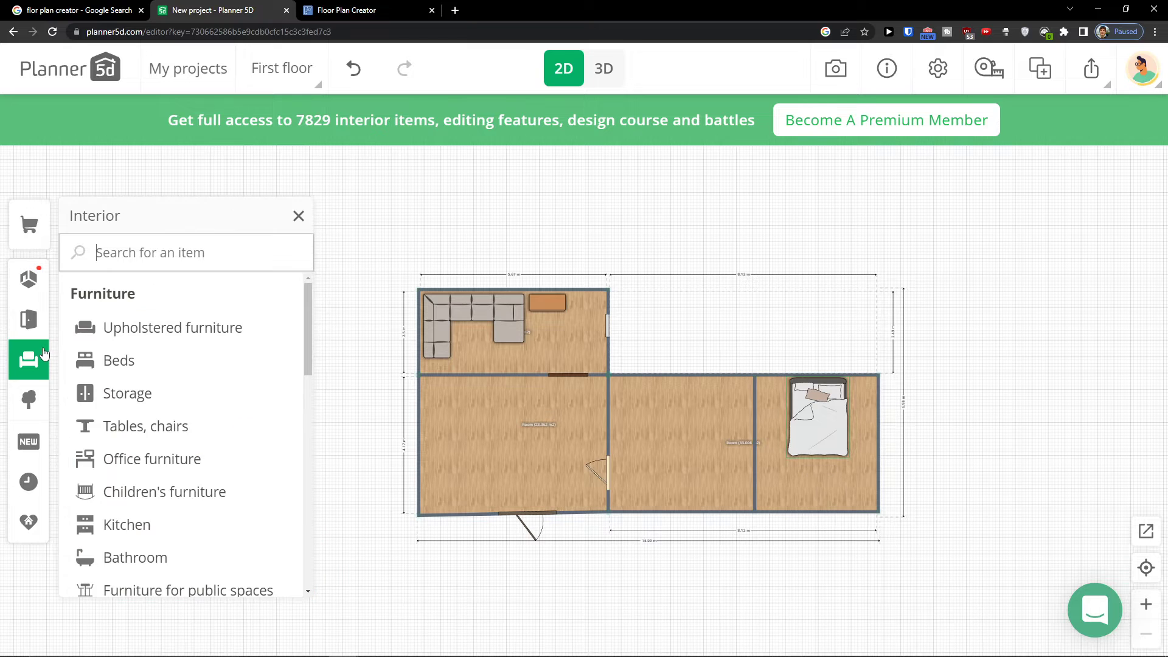
click(190, 457)
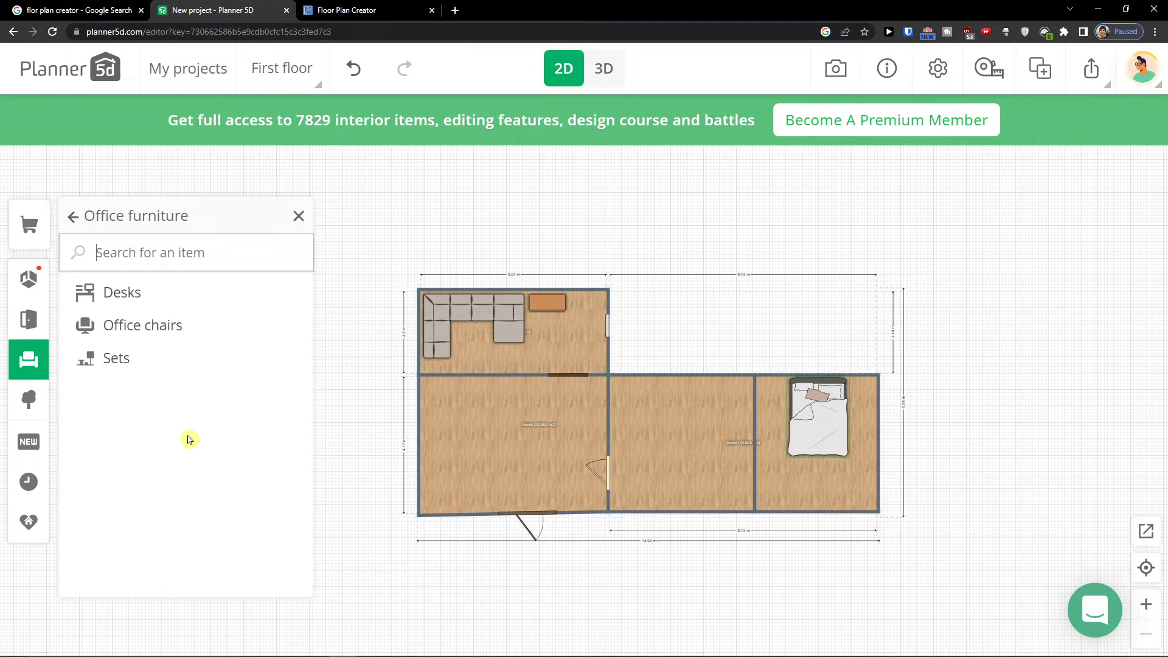
click(36, 376)
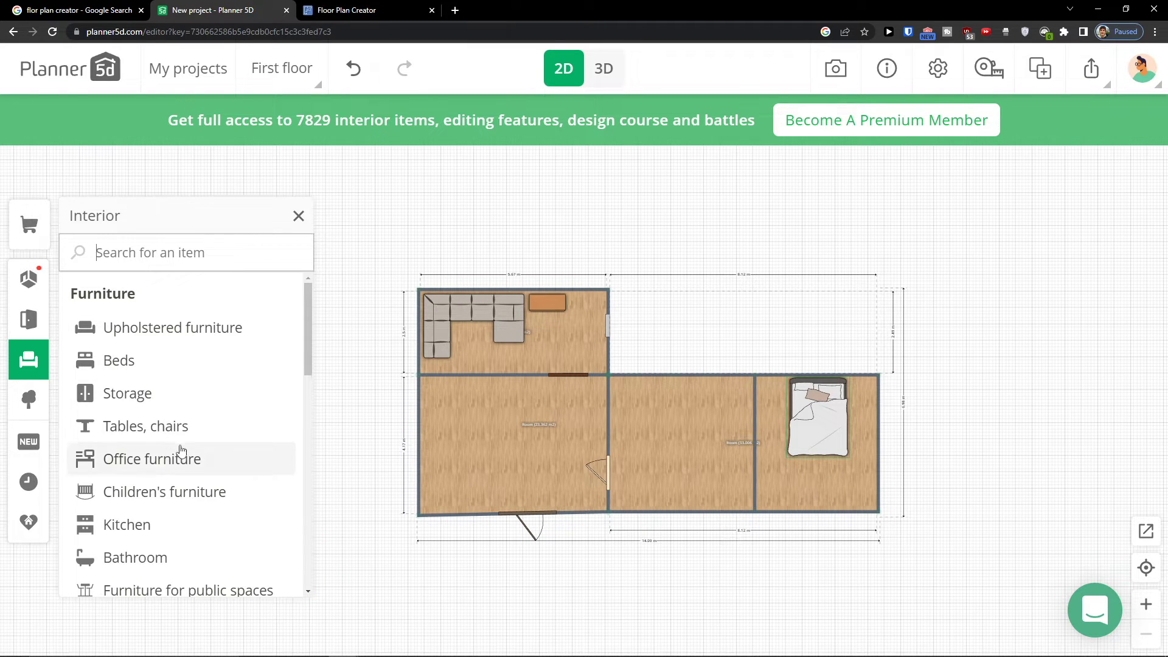
click(172, 427)
click(155, 358)
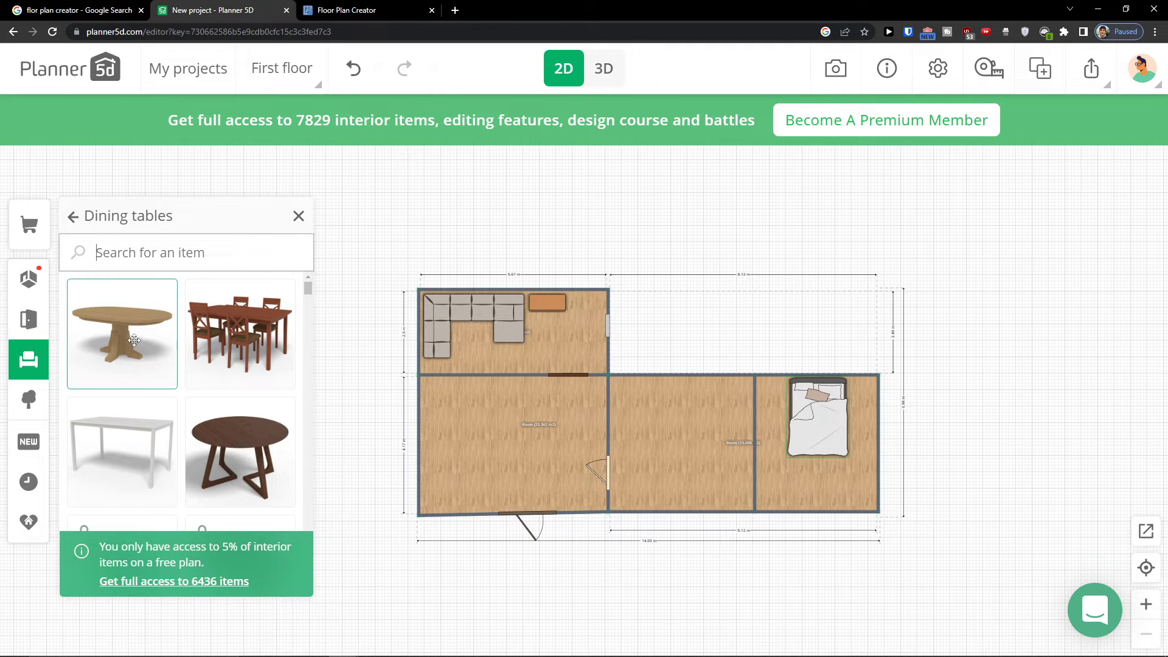
drag(143, 426, 671, 490)
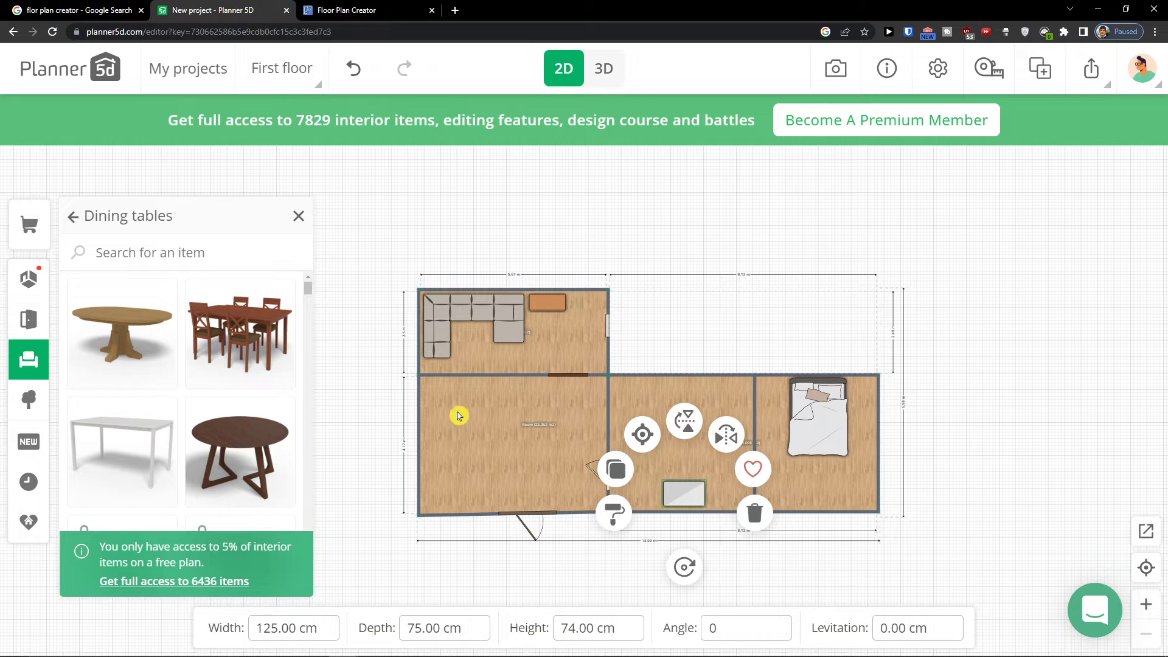
Place the dining table set with chairs in the lower-left room and delete the white table from the middle room
drag(240, 341, 478, 454)
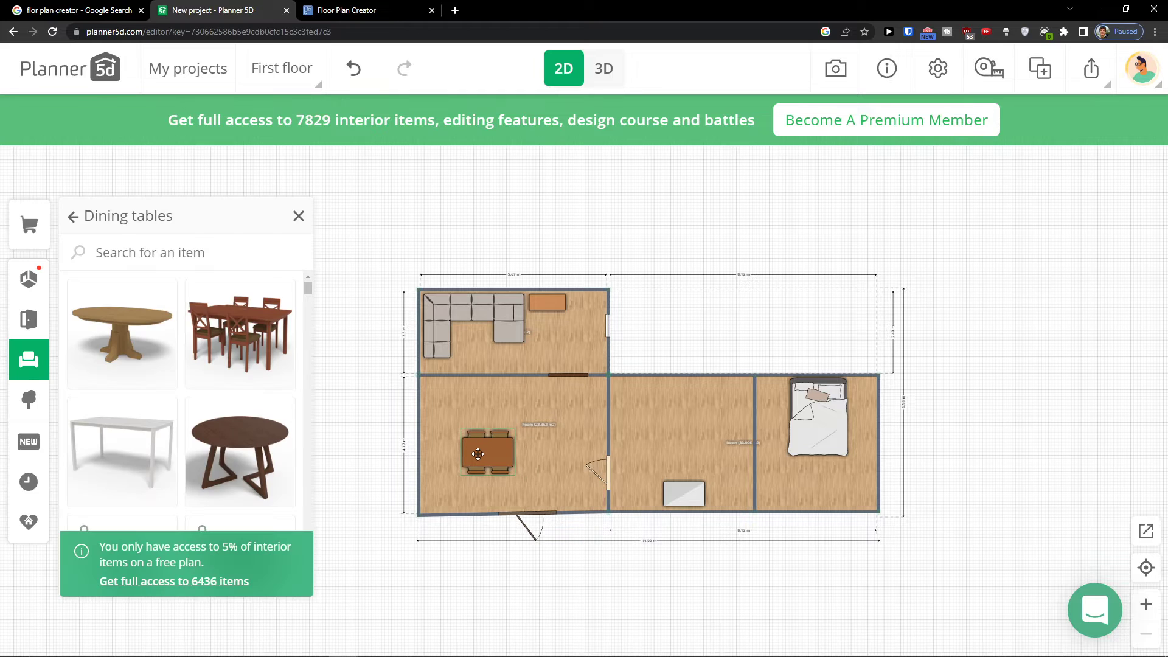
click(677, 486)
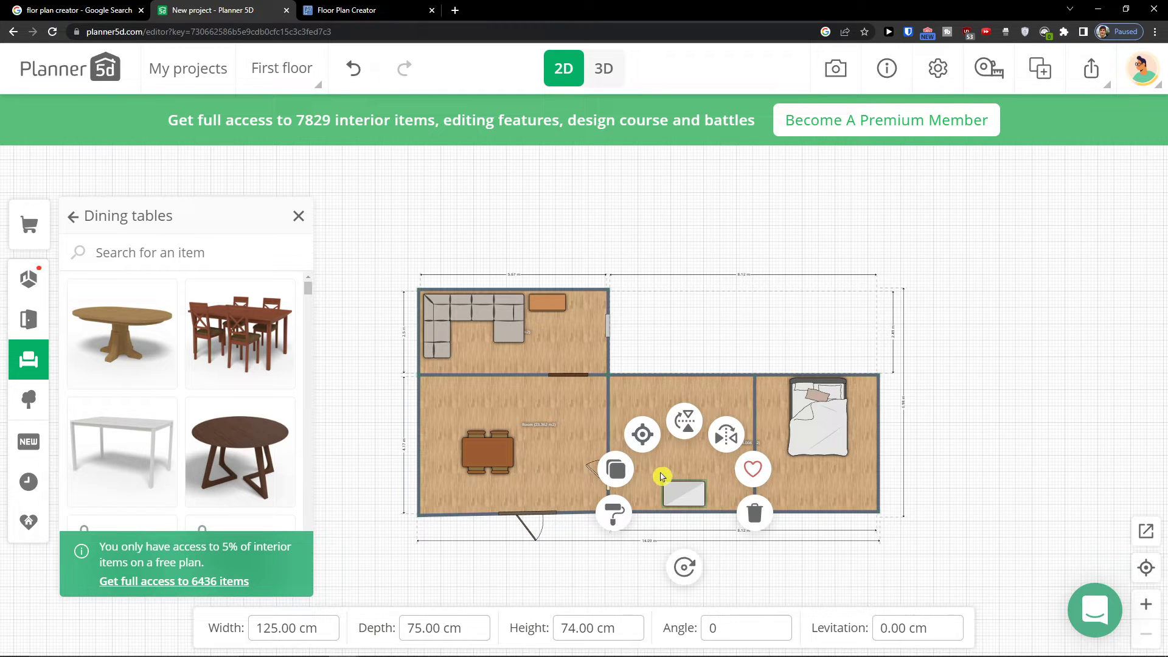
key(Delete)
Open the Office furniture category in the Interior catalog
click(29, 361)
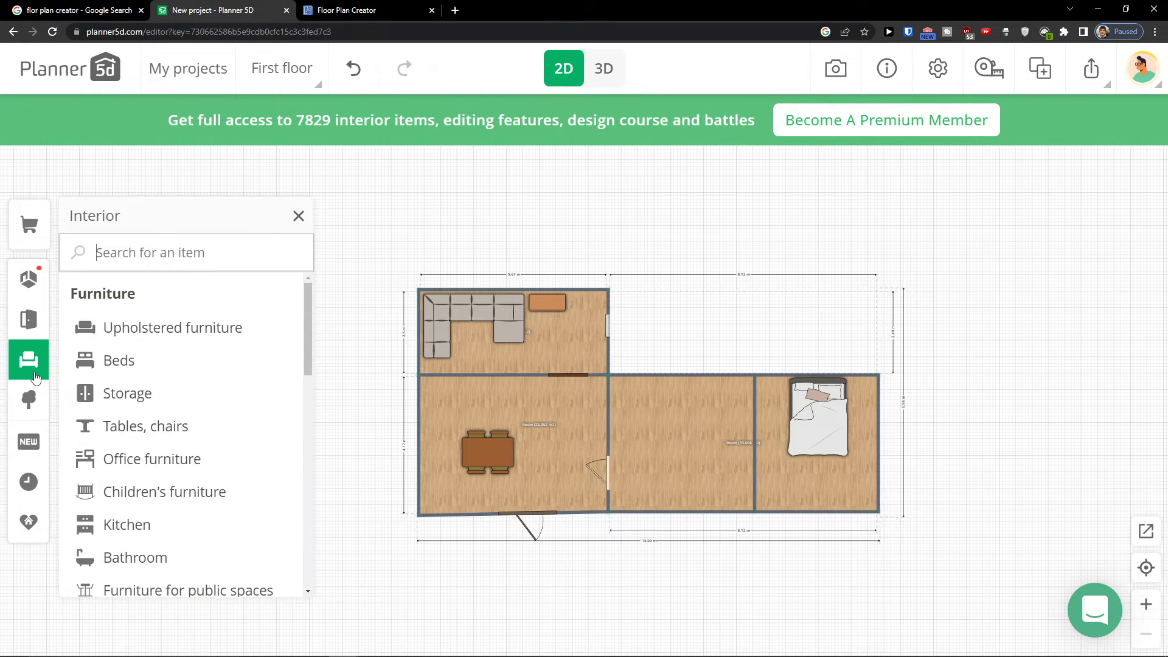
scroll(183, 401, down, 3)
scroll(190, 386, up, 2)
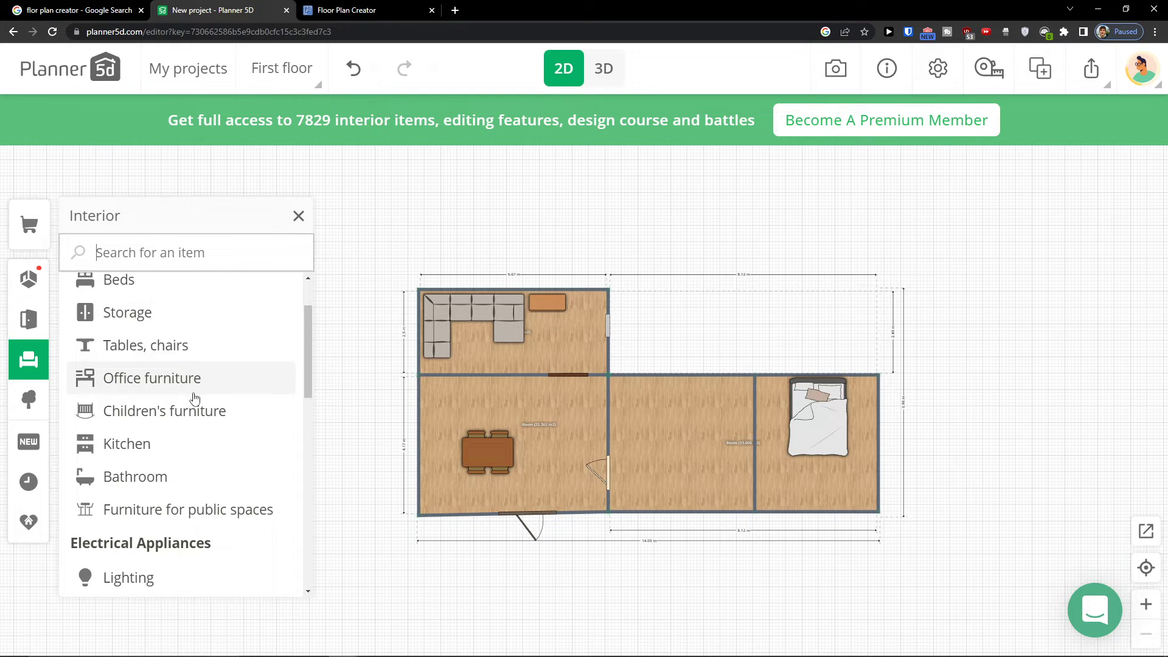
click(160, 382)
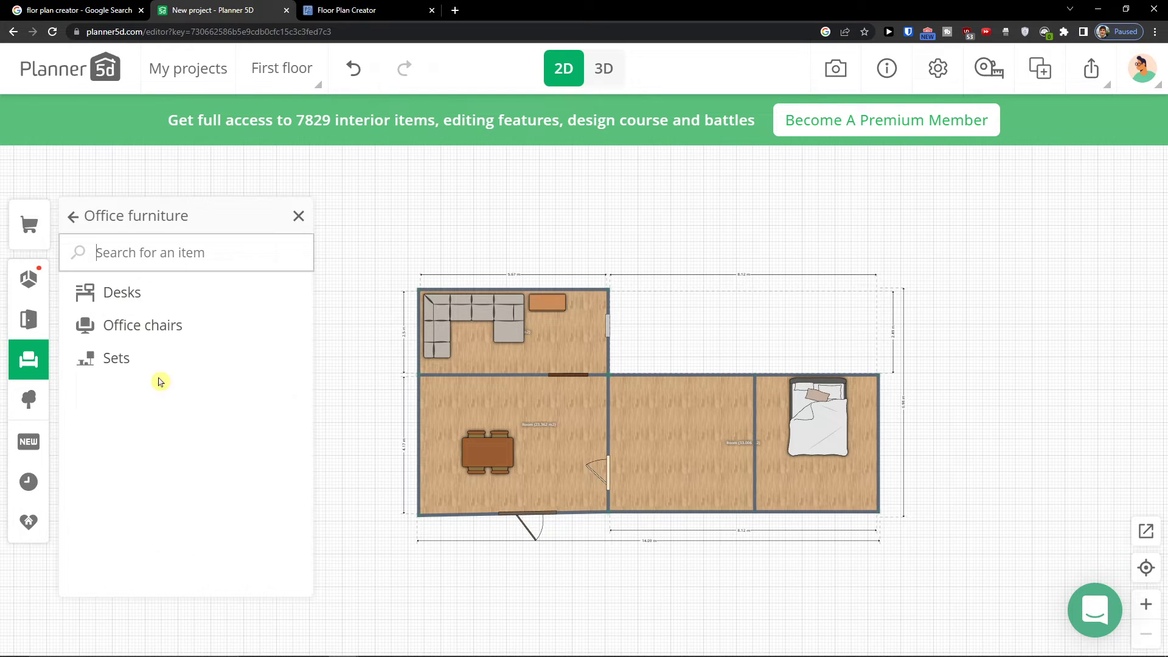
Place a 160 × 80 cm desk from Desks against the bottom wall of the far-right room
click(133, 302)
drag(243, 328, 809, 503)
scroll(189, 375, down, 3)
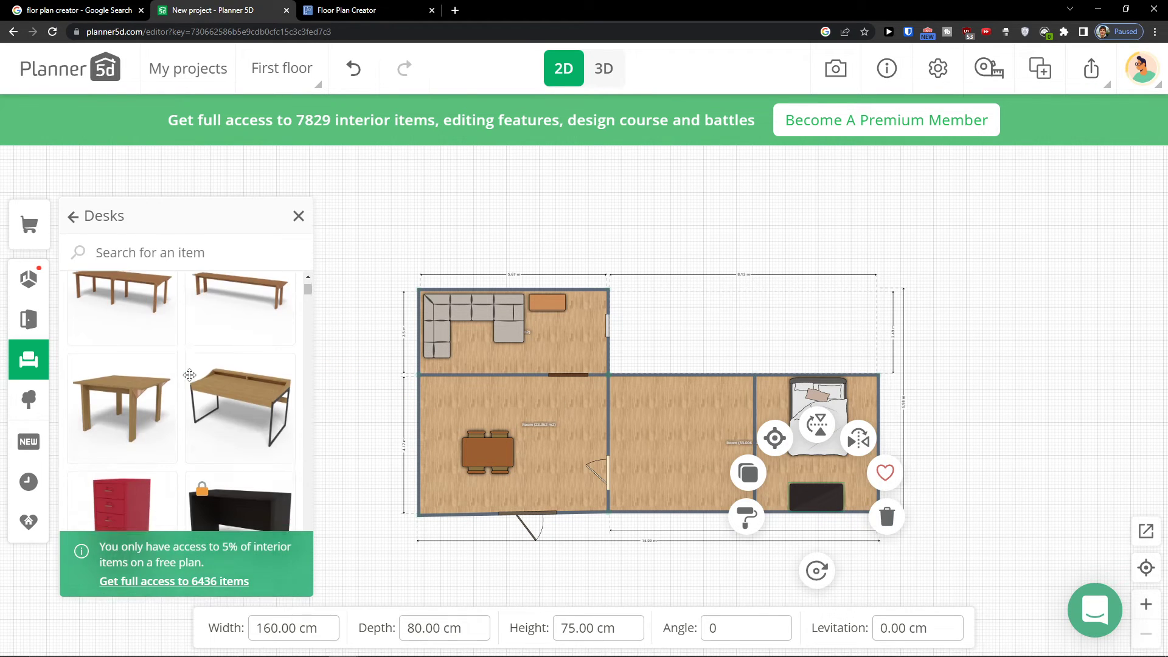
Place an office chair from Office furniture > Office chairs in front of the desk in the far-right room
click(47, 365)
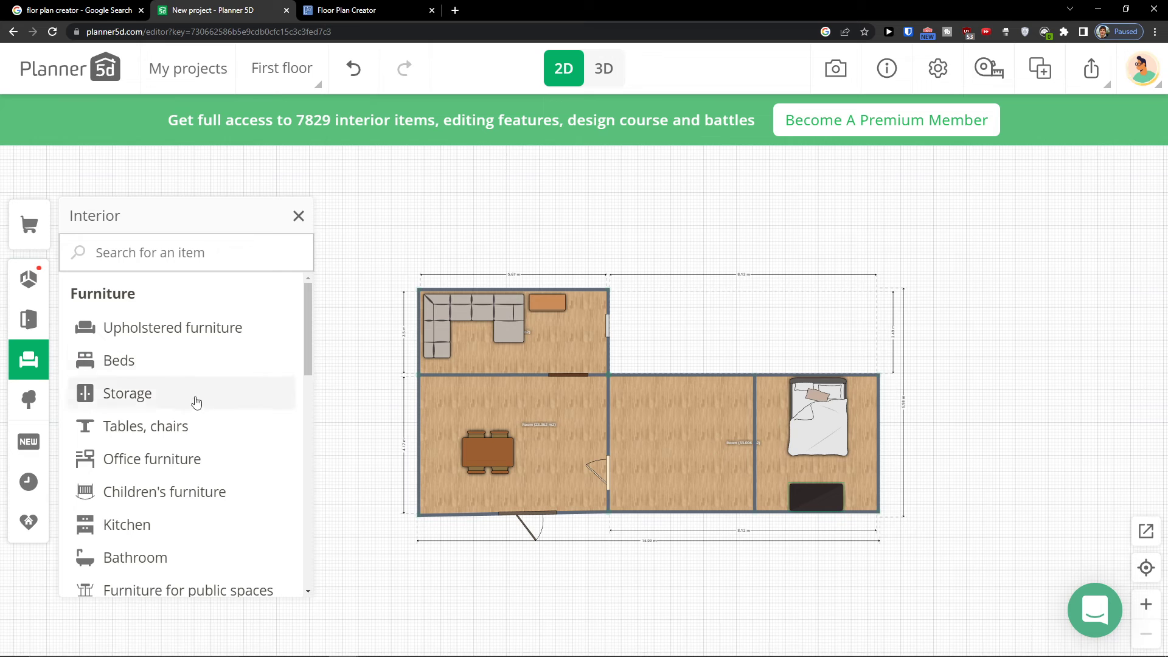
click(189, 457)
click(144, 338)
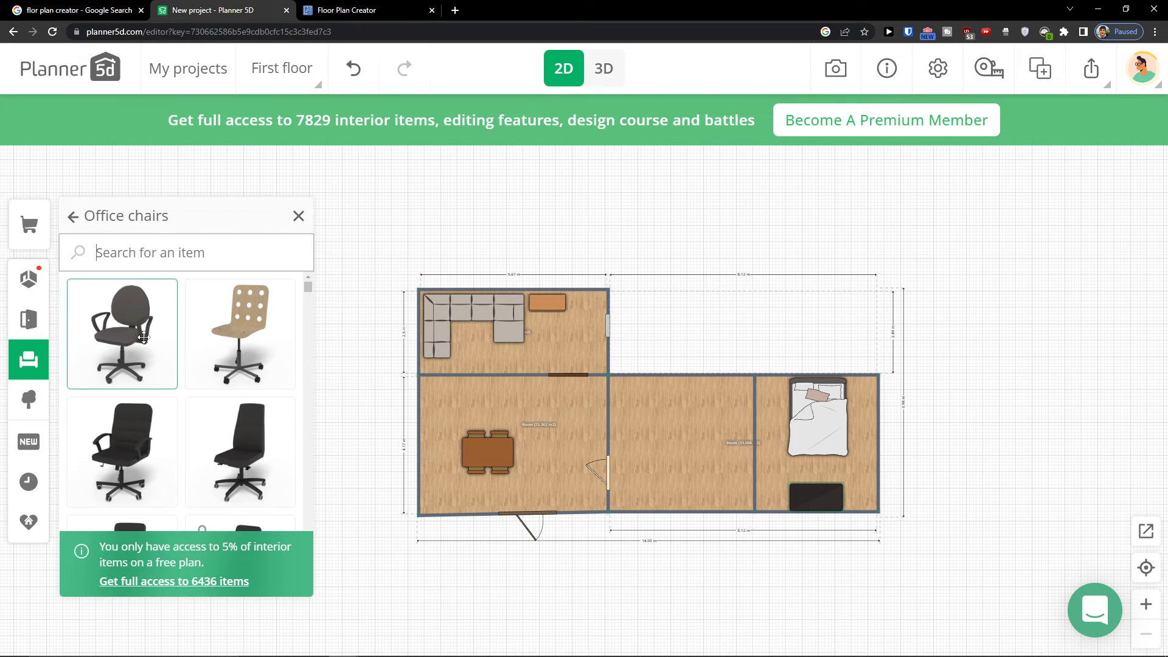
drag(219, 336, 807, 474)
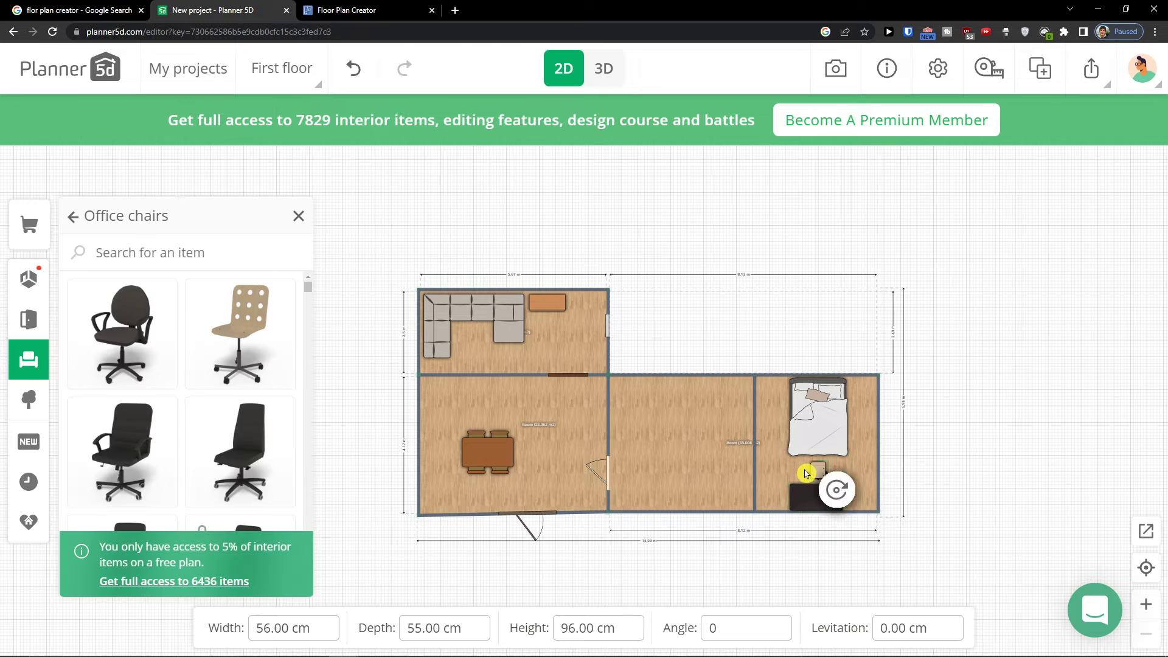
Place an 80 cm kitchen base cabinet from Kitchen > Kitchen cabinets along the middle room's top wall
click(41, 357)
click(41, 357)
scroll(156, 448, down, 2)
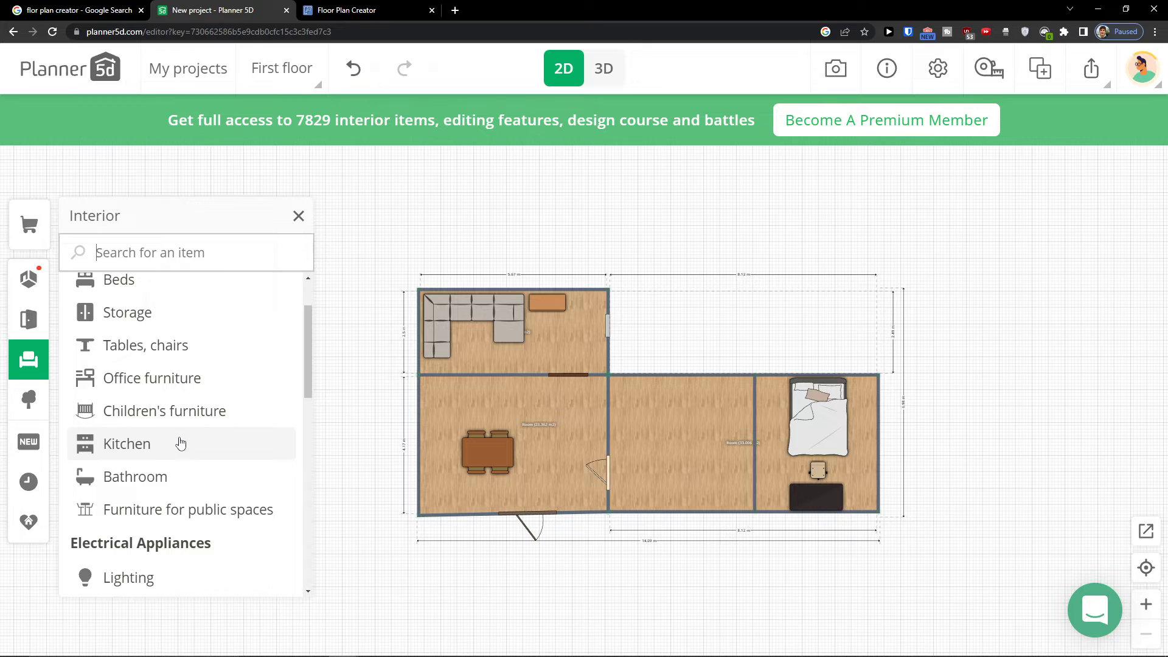
click(181, 444)
click(159, 293)
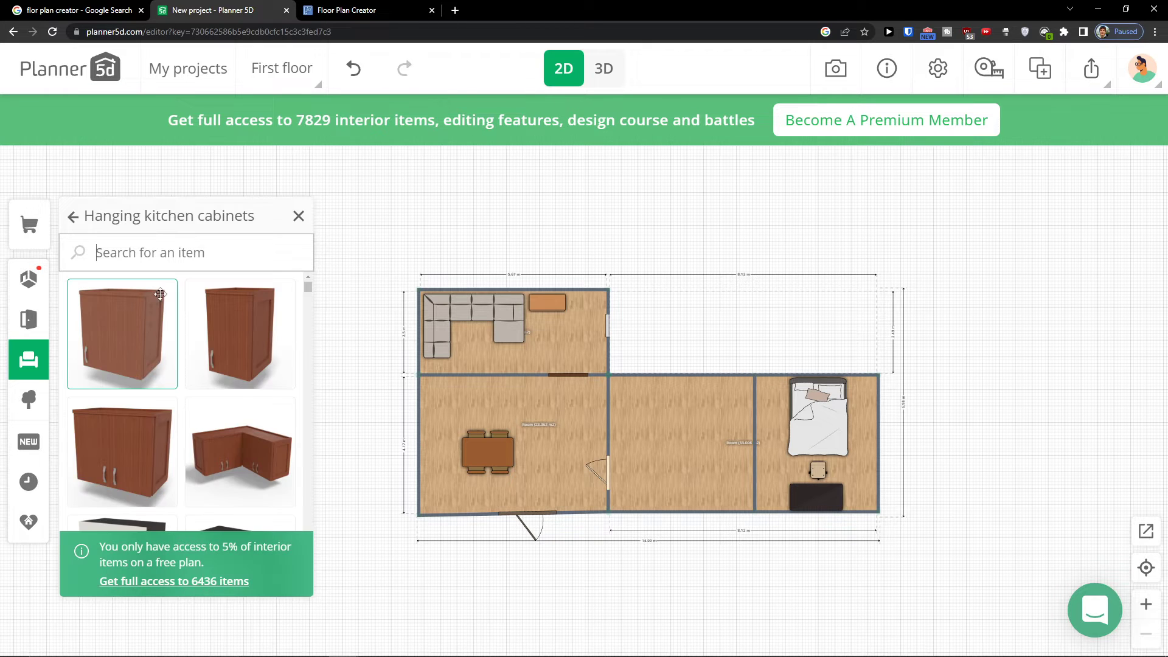
click(73, 218)
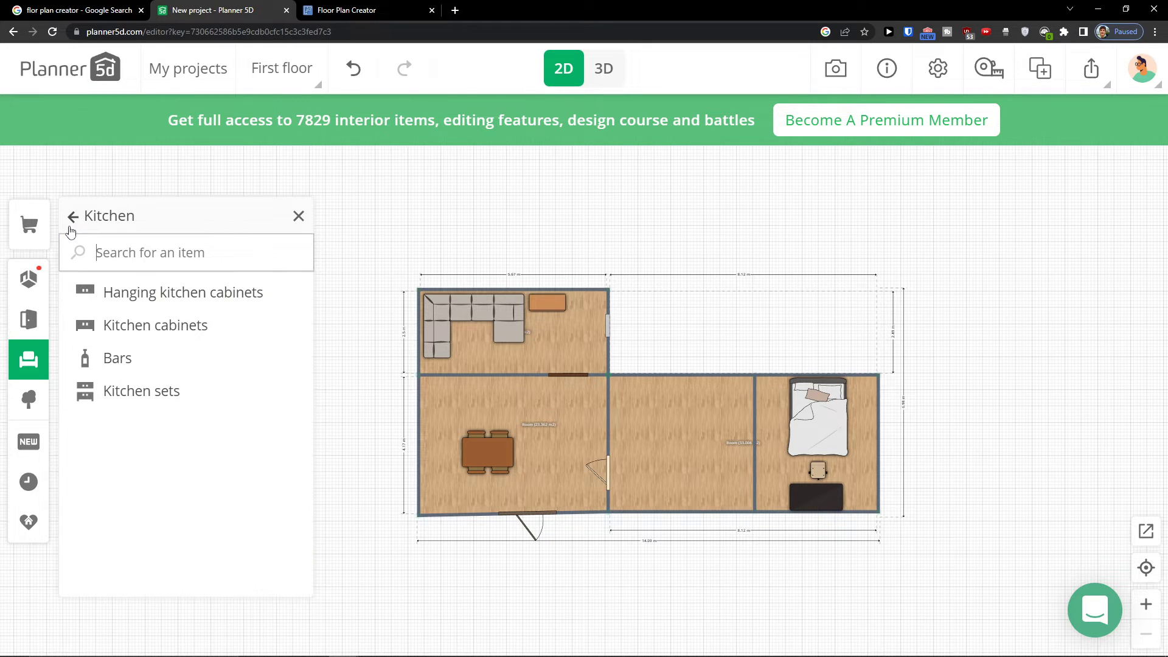
click(121, 328)
drag(134, 333, 644, 402)
click(646, 391)
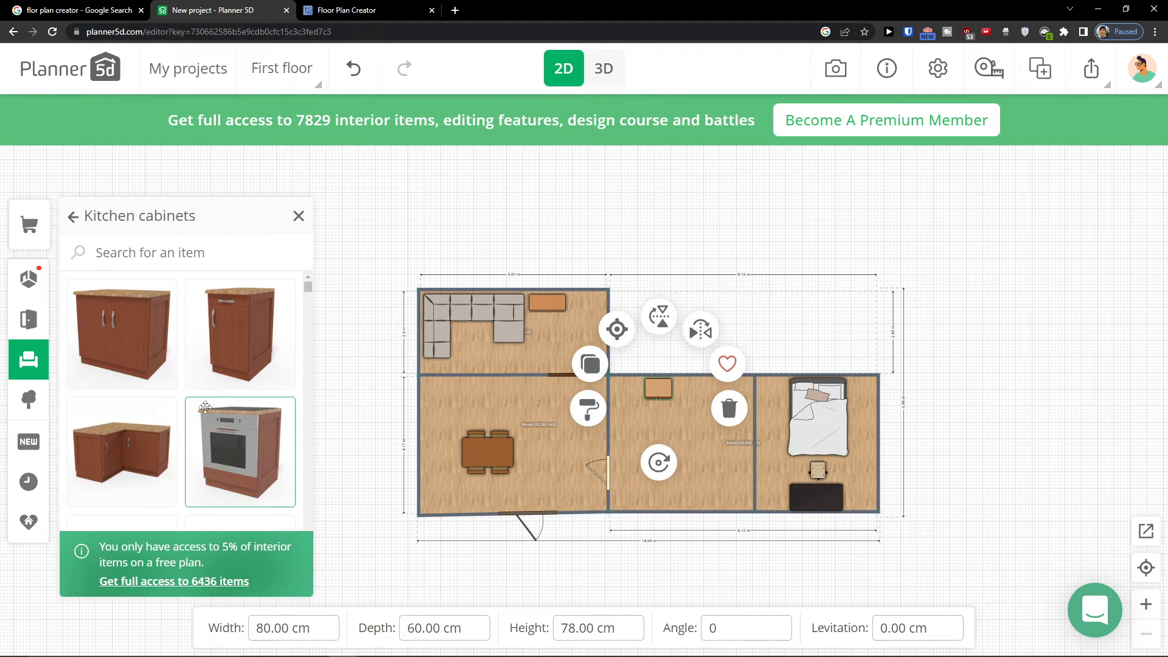
Add a 60 cm oven cabinet beside the base cabinet along the middle room's top wall
click(682, 392)
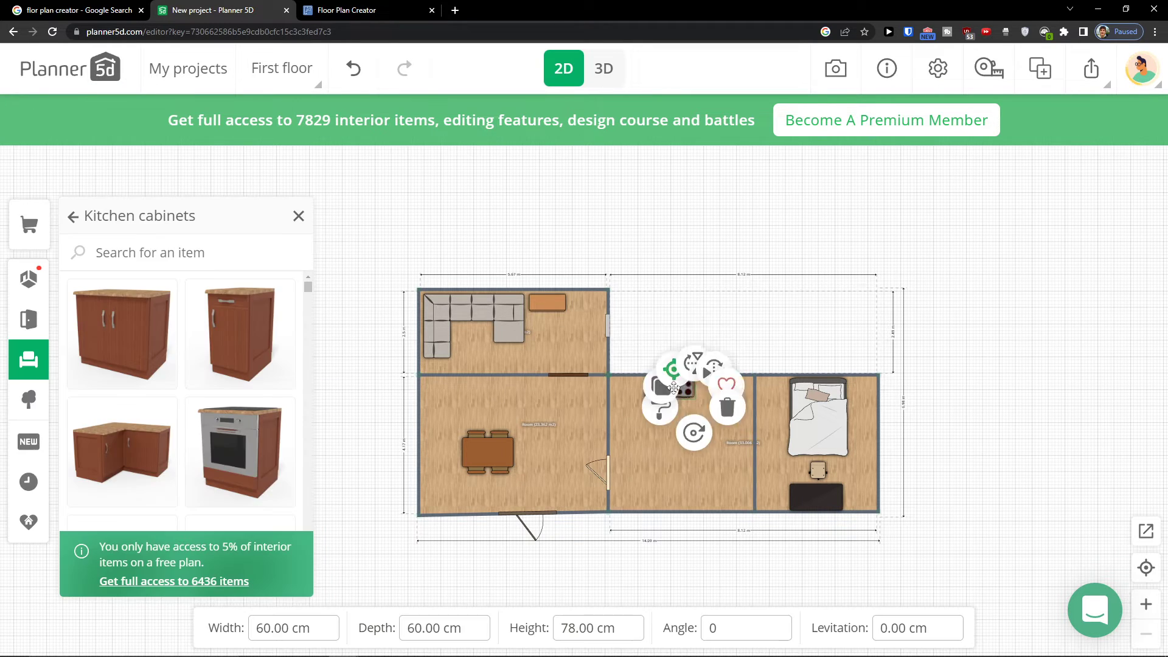
click(682, 329)
click(684, 385)
click(682, 329)
click(689, 396)
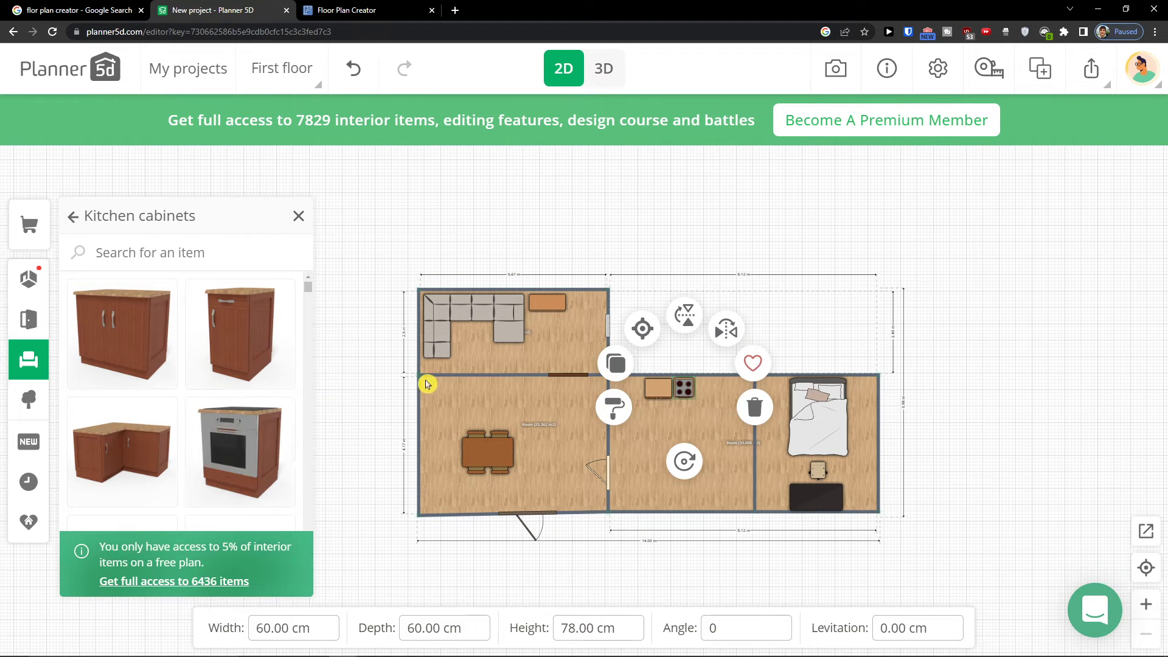
Place an L-shaped corner cabinet in the middle room's top-left corner and align the oven cabinet beside it
scroll(204, 407, down, 3)
scroll(205, 407, down, 1)
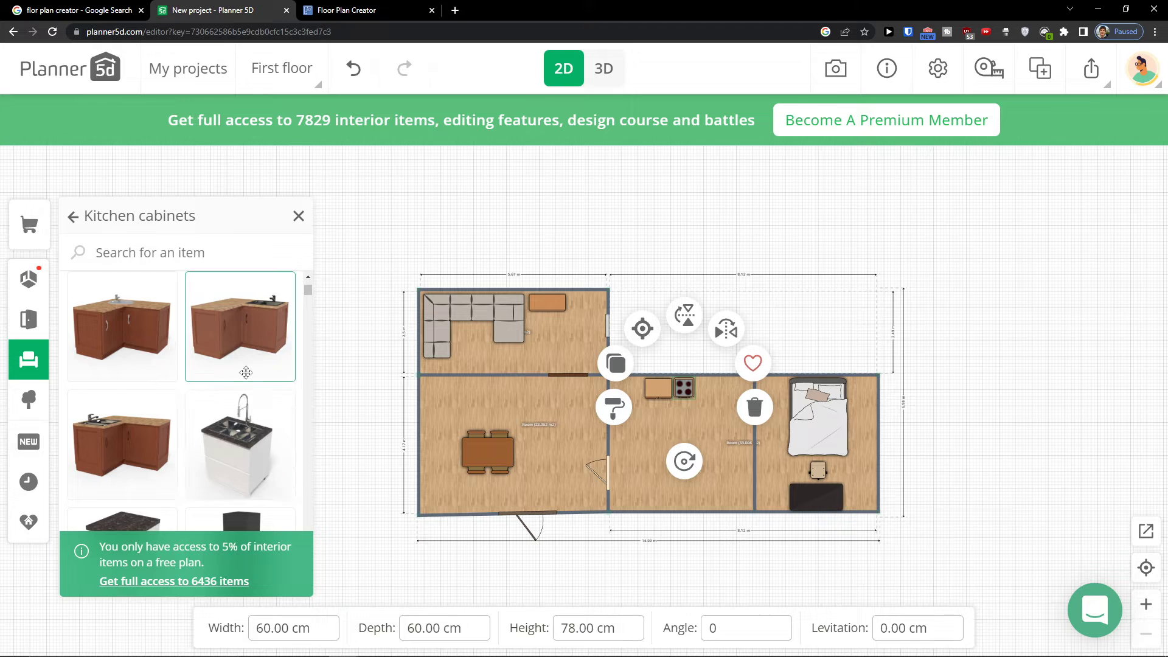
drag(246, 352, 657, 389)
click(659, 390)
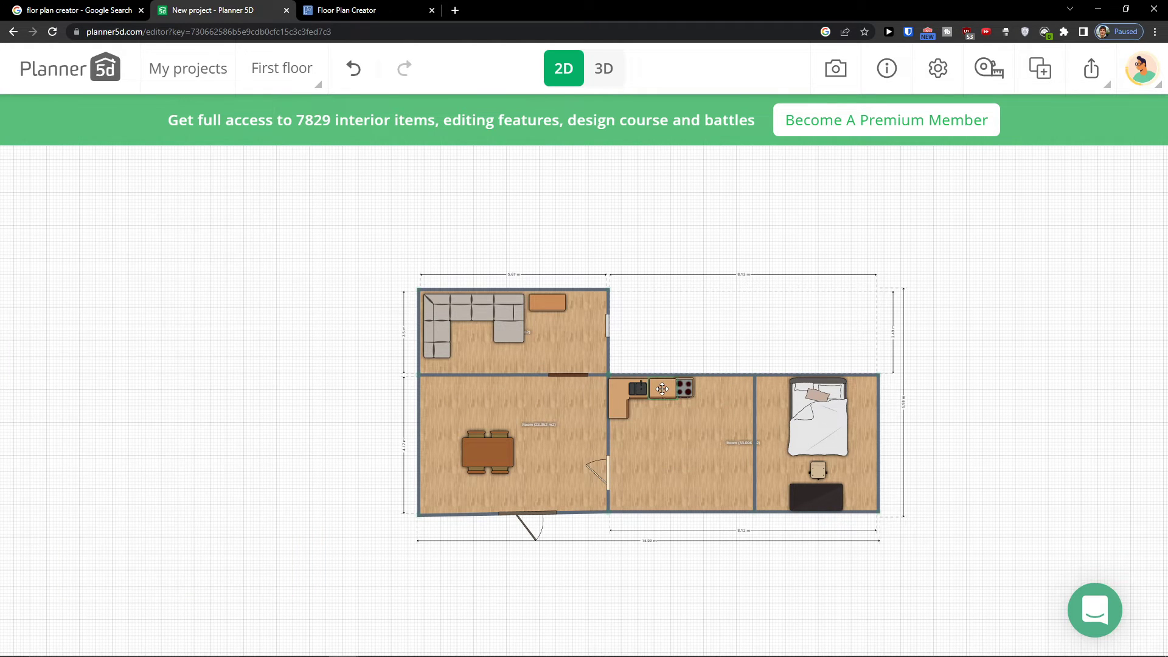
click(686, 389)
drag(687, 389, 688, 389)
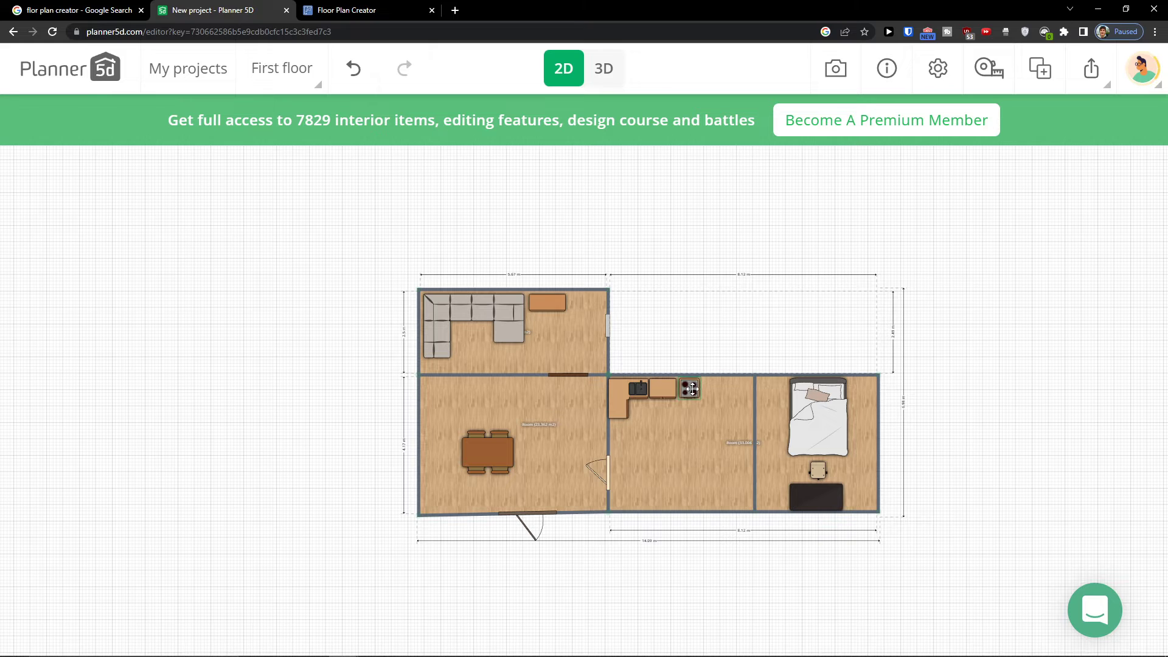
Place a 290 cm kitchen set from Kitchen sets in the middle room and delete it again
scroll(125, 326, down, 5)
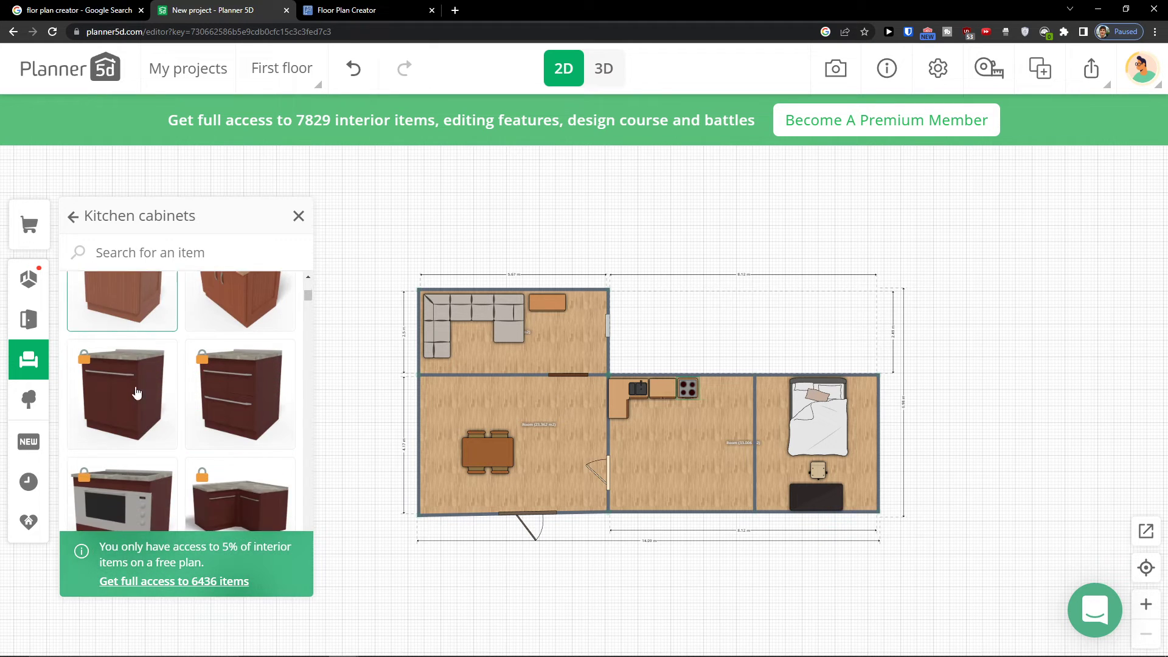
click(29, 360)
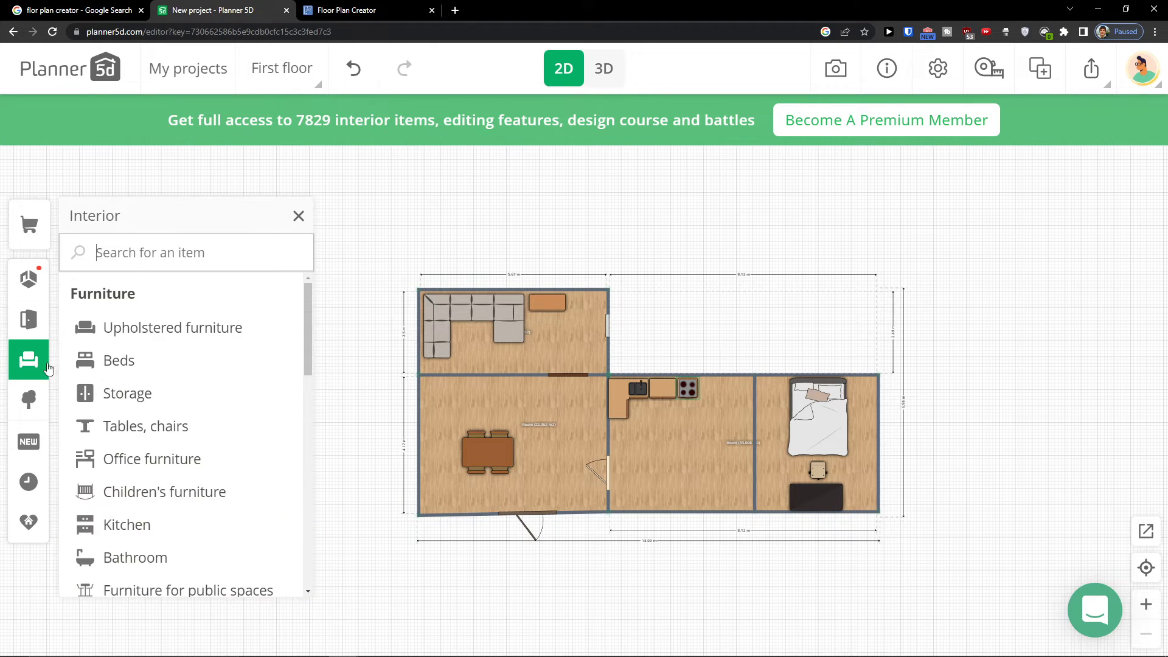
scroll(156, 409, down, 3)
scroll(156, 426, up, 2)
click(157, 440)
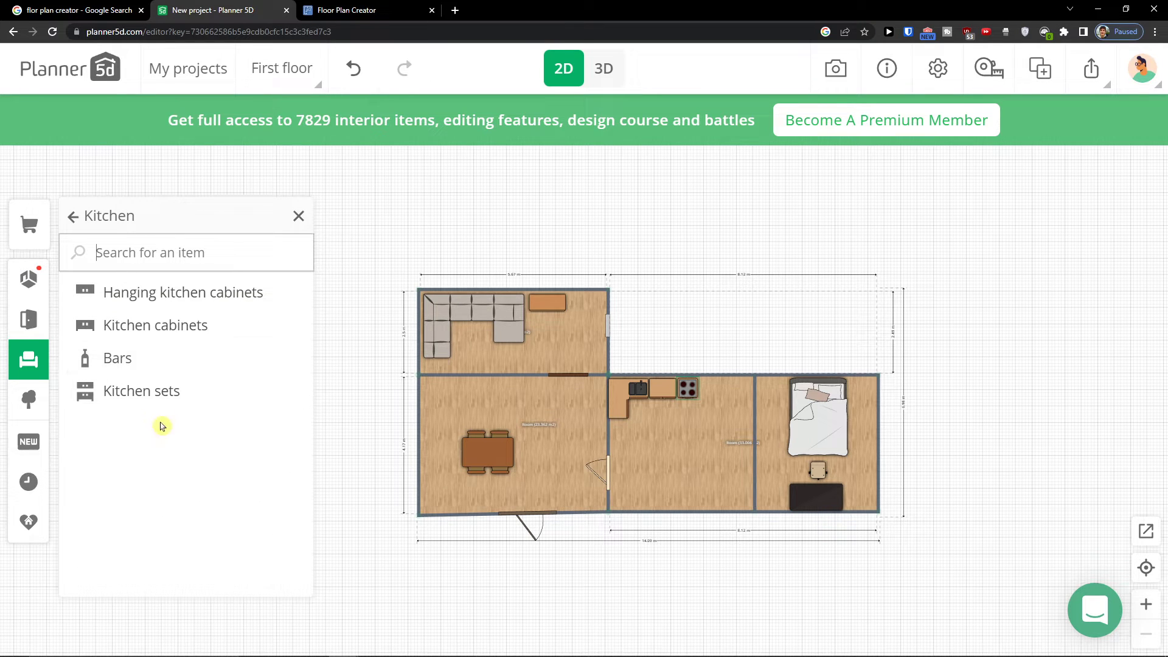
click(154, 389)
drag(153, 396, 669, 487)
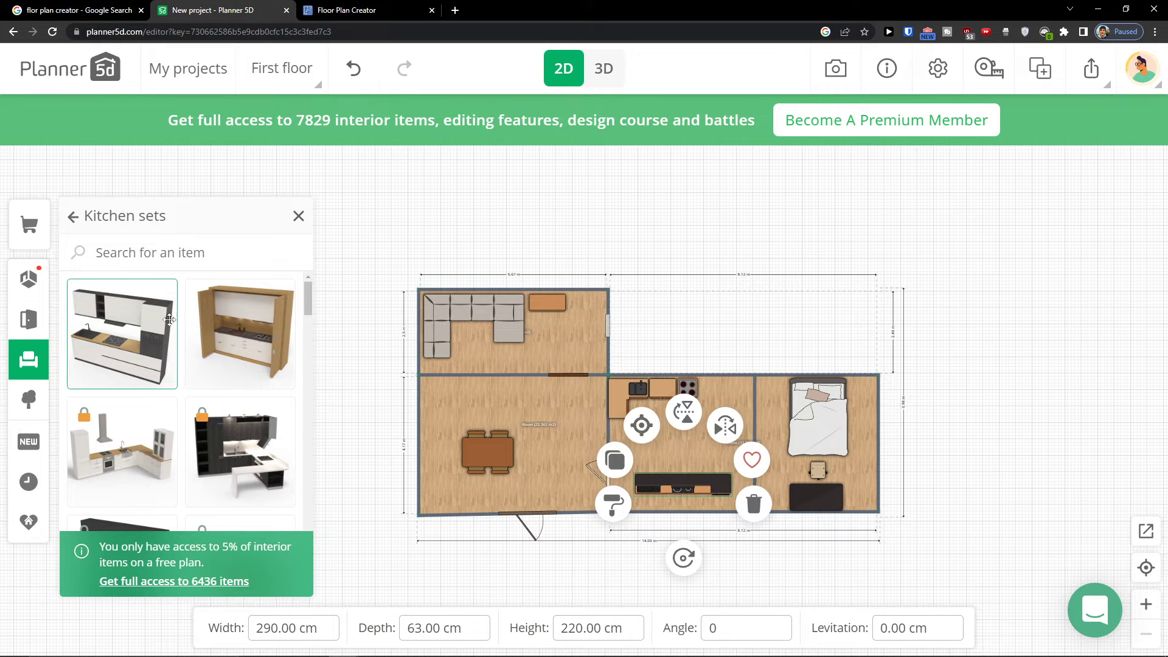
key(Delete)
Browse the Kitchen subcategories and cabinet catalog, and open the Bathroom category
click(75, 220)
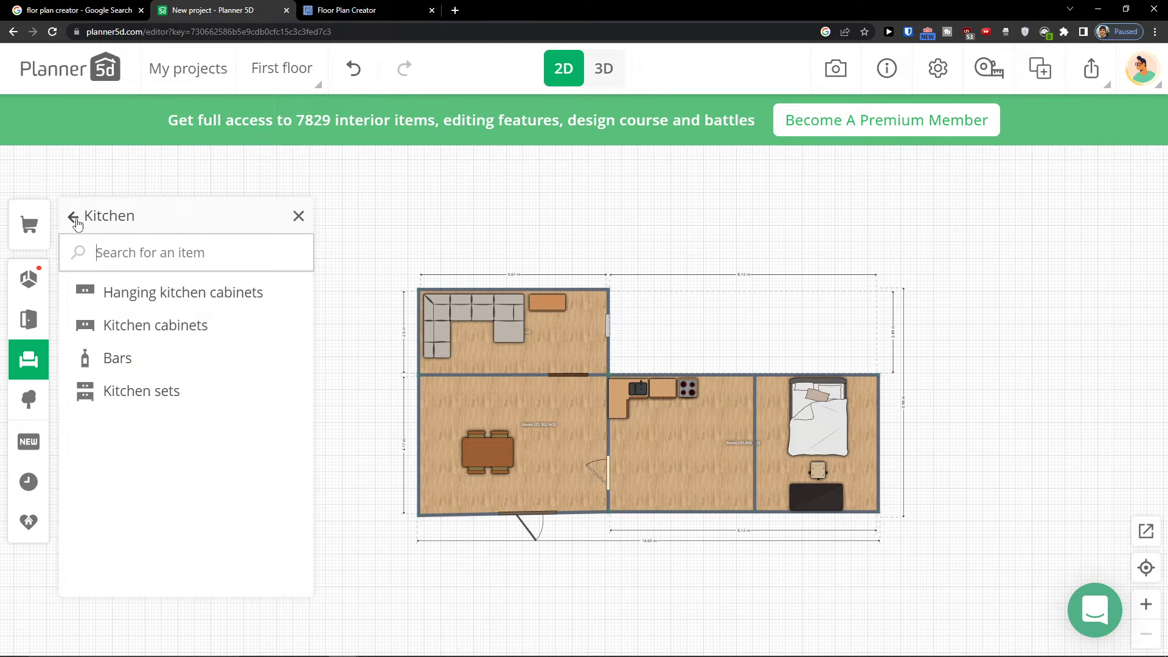
click(157, 359)
click(68, 217)
click(162, 324)
scroll(176, 346, down, 10)
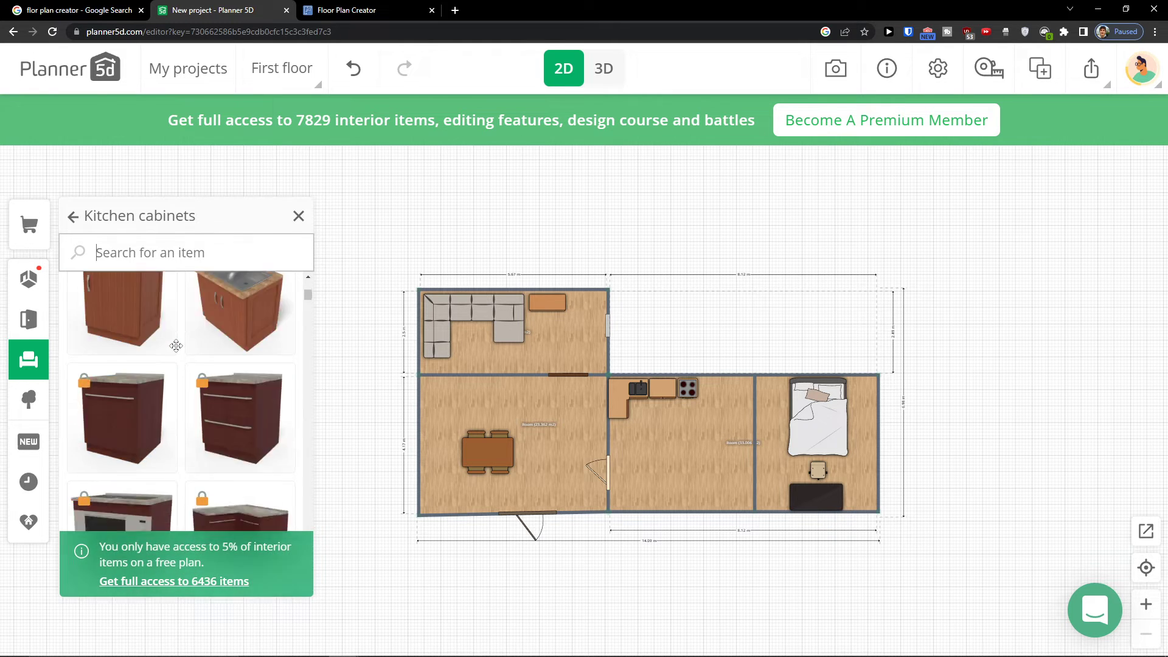
scroll(175, 348, down, 1)
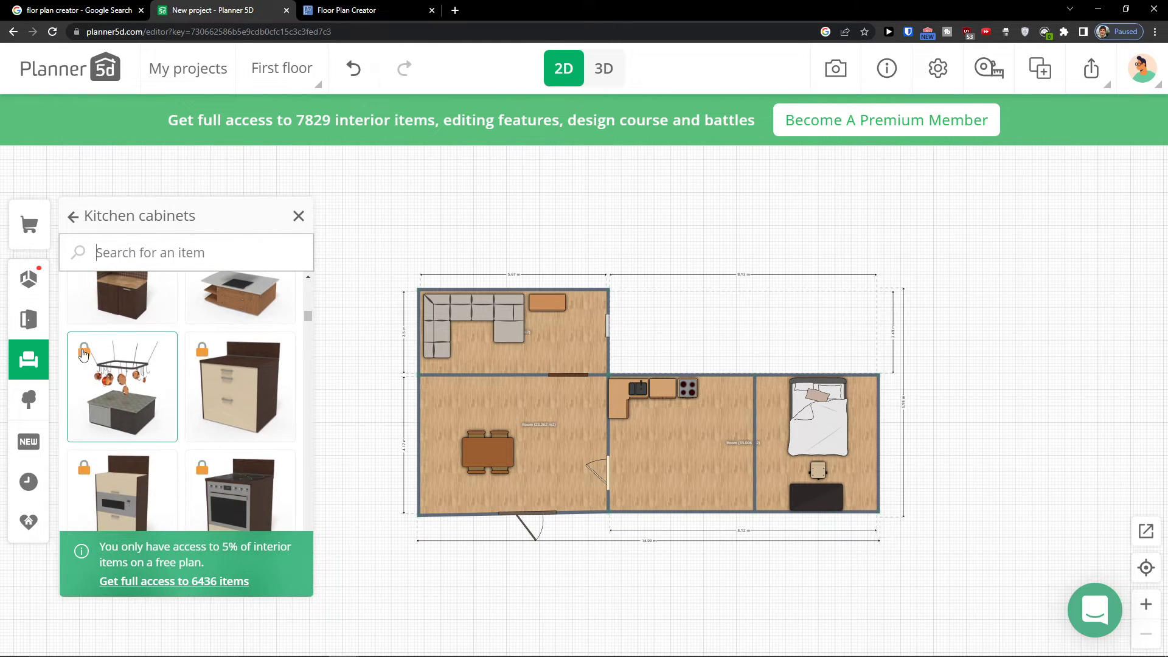
click(21, 359)
scroll(144, 390, down, 1)
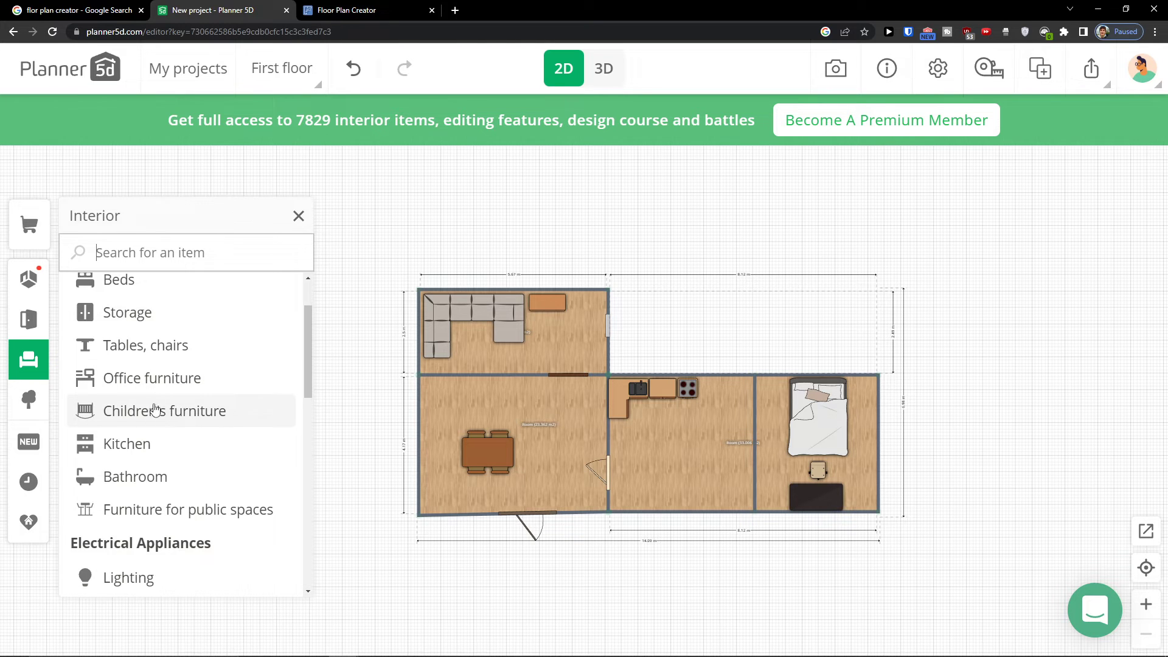
scroll(146, 420, down, 2)
click(140, 407)
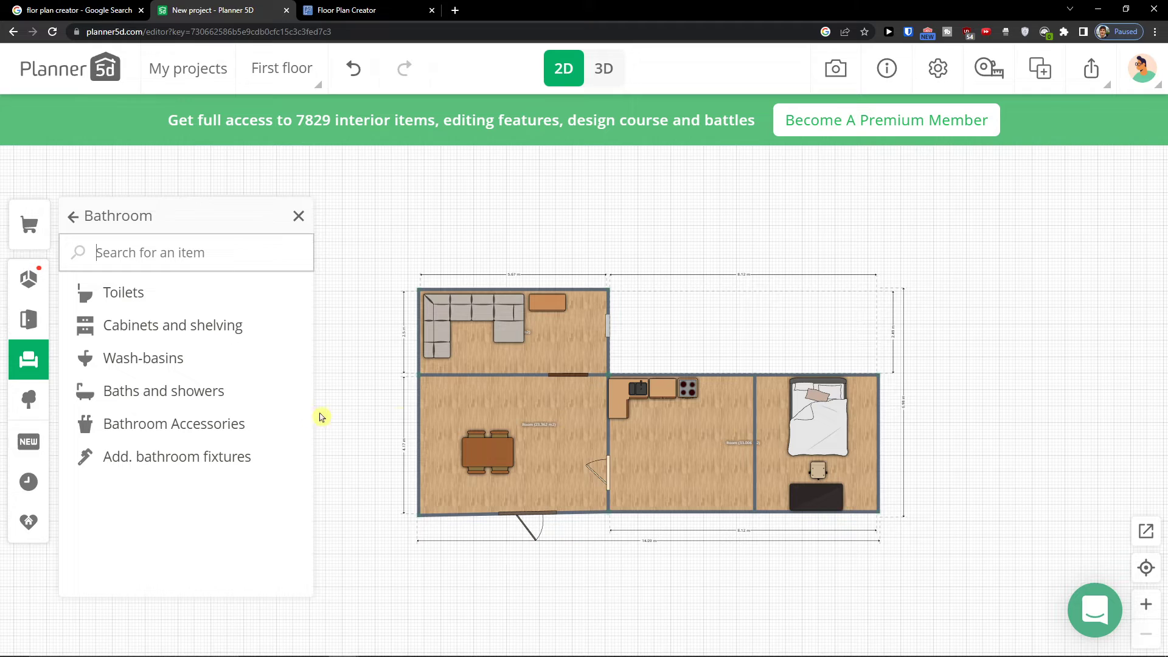
Widen the two left rooms by moving the building's left wall and top-left corner outward
drag(407, 404, 412, 405)
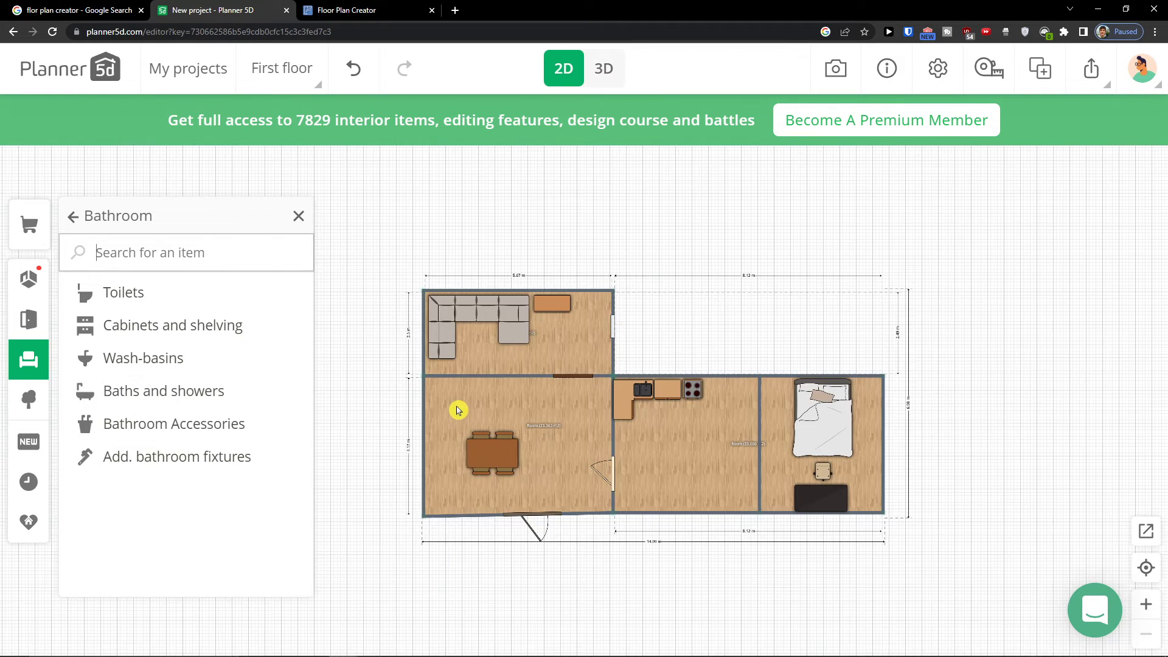
drag(723, 342, 745, 409)
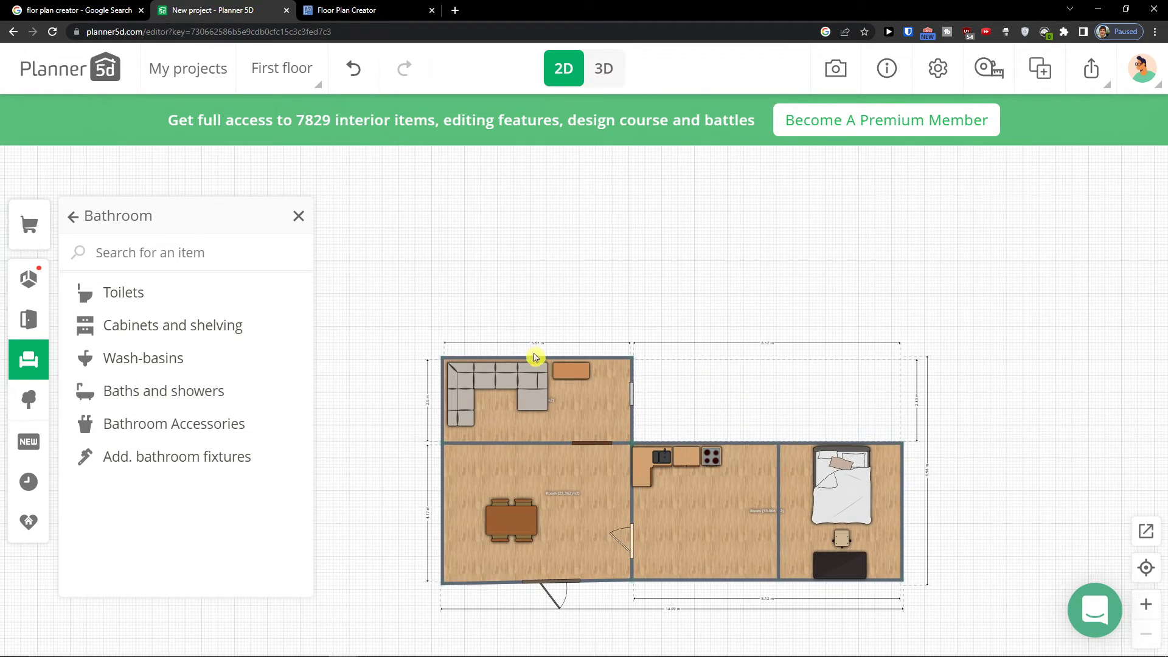
drag(442, 464, 359, 445)
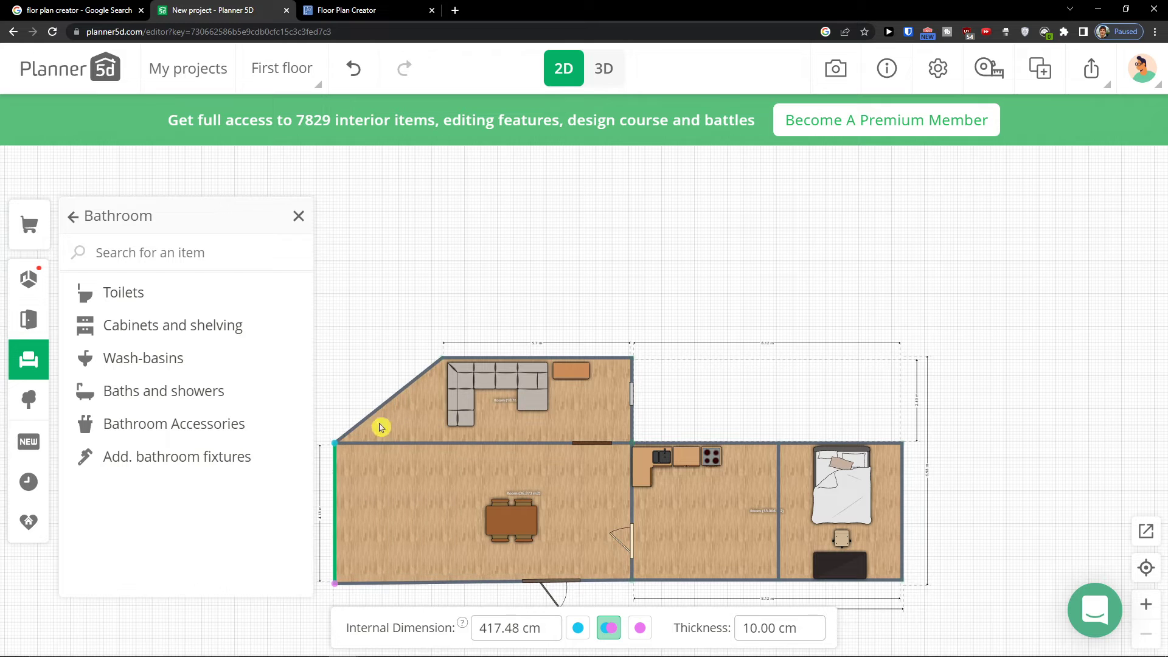
drag(414, 380, 335, 348)
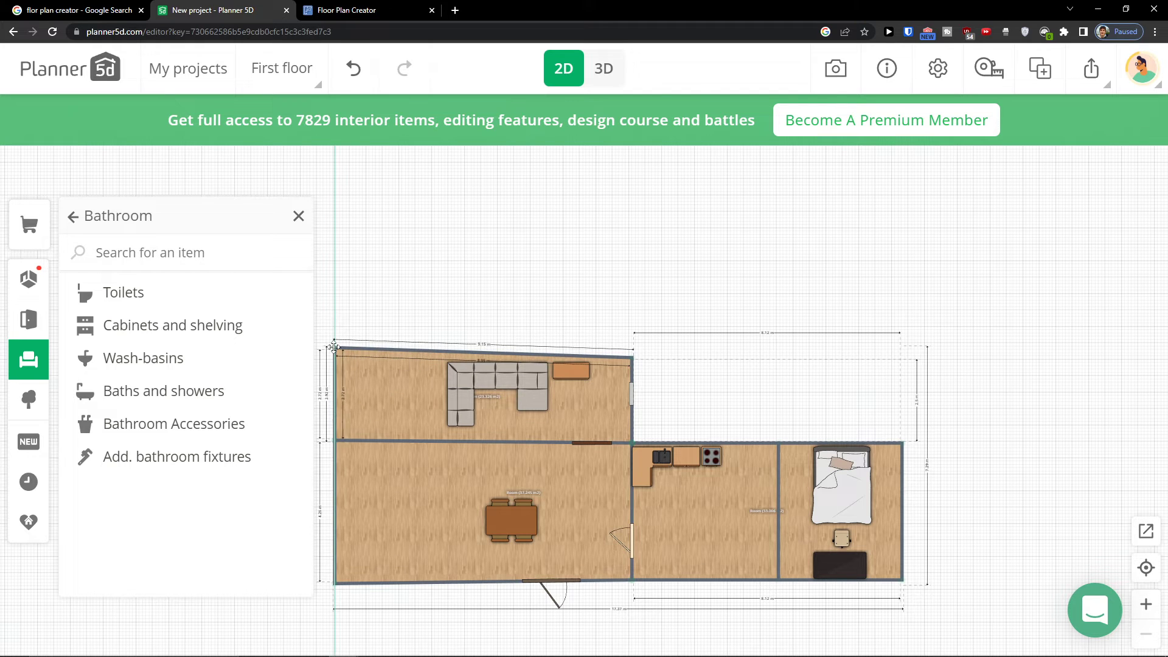
drag(620, 355, 635, 351)
drag(472, 300, 575, 236)
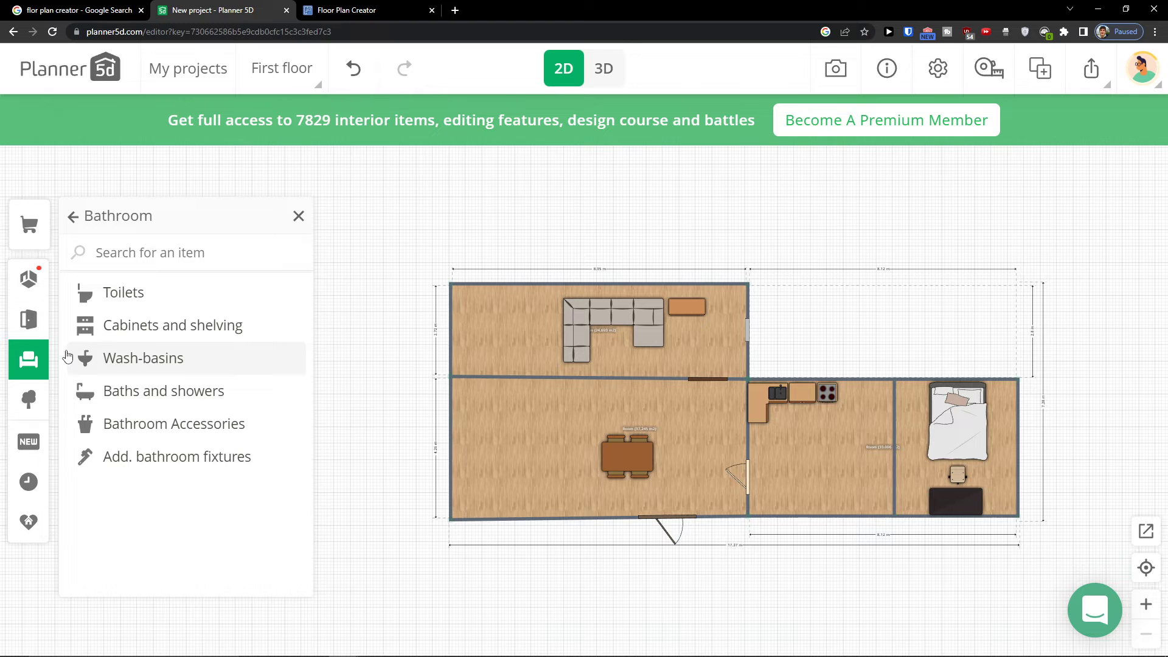
click(29, 279)
click(146, 281)
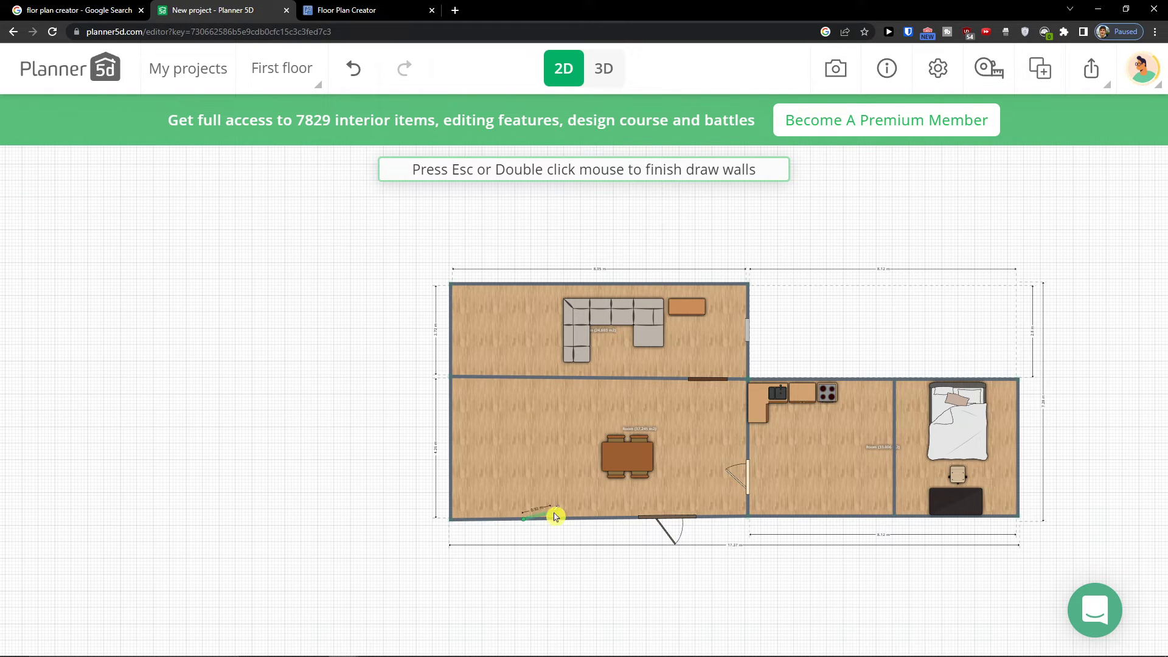
double_click(543, 463)
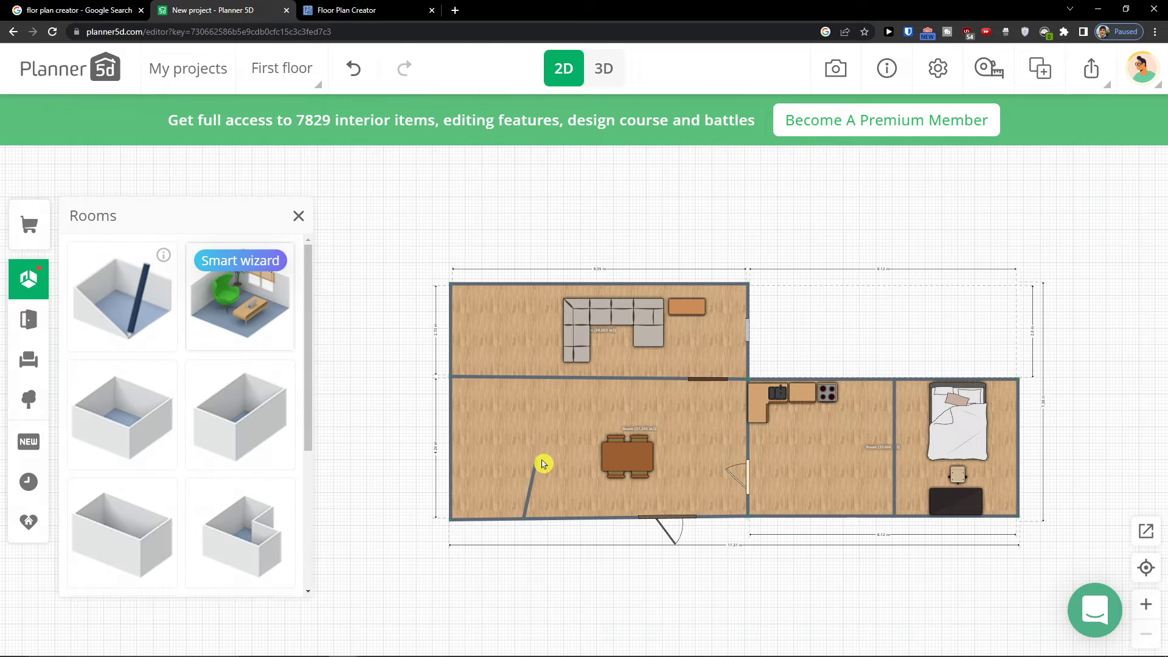
click(353, 69)
Draw a vertical wall splitting off the left part of the lower-left room, and move the corner sofa into the top room's left corner
click(122, 292)
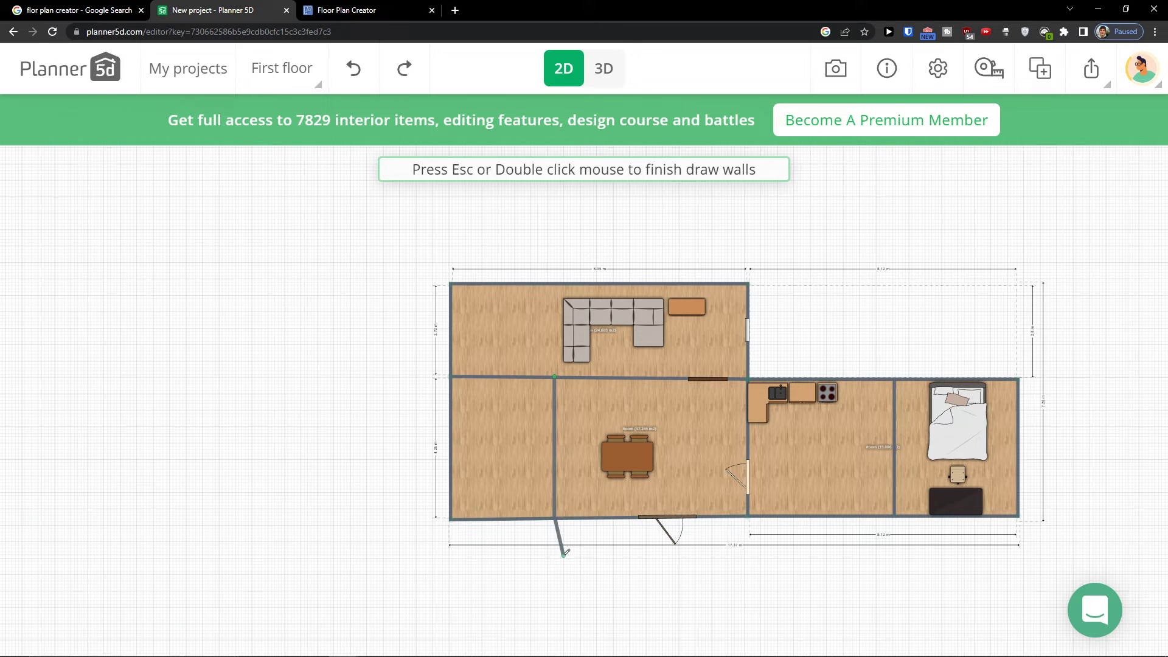
double_click(564, 516)
click(566, 312)
drag(566, 312, 467, 301)
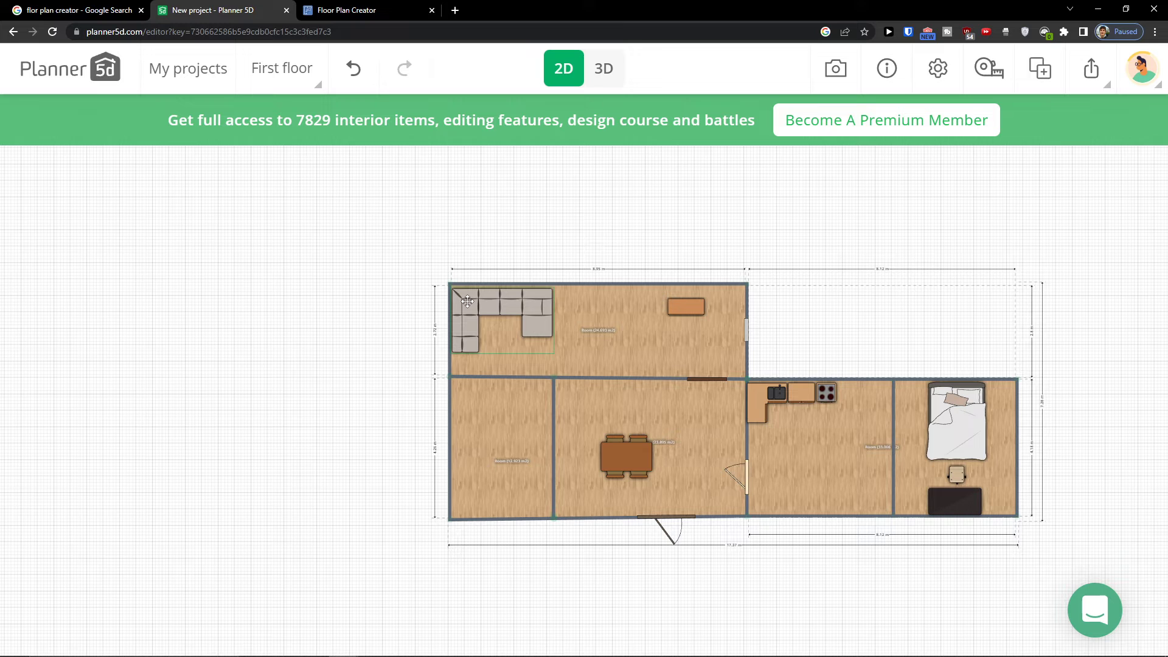
Open the Bathroom category in the Interior catalog
click(28, 320)
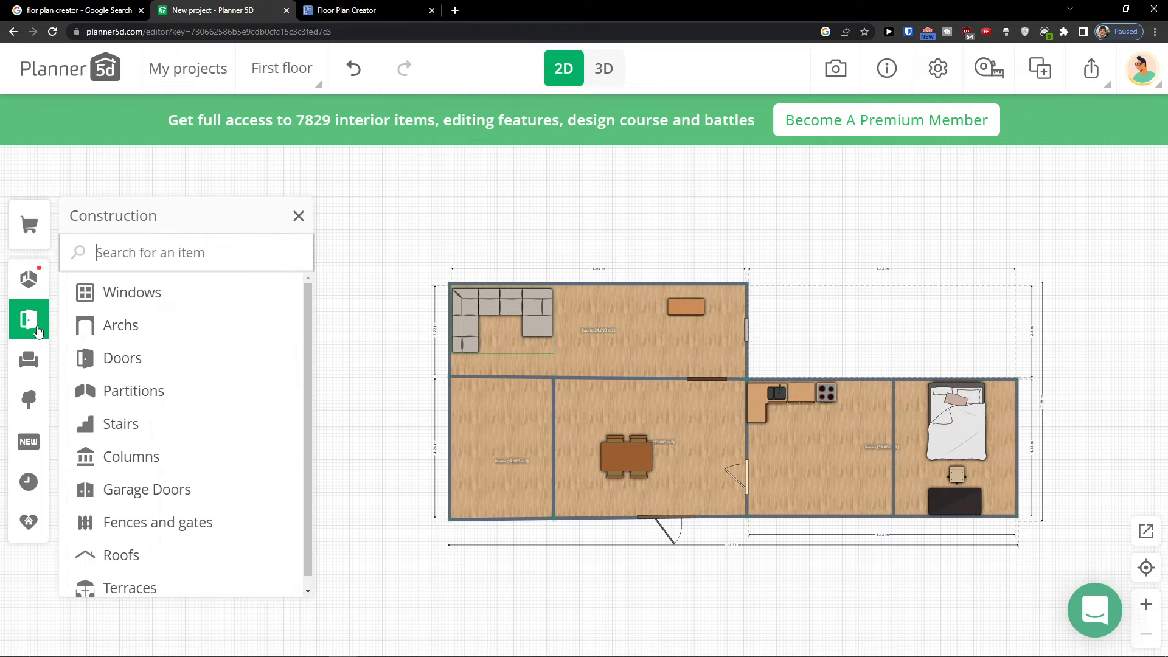
scroll(152, 449, down, 1)
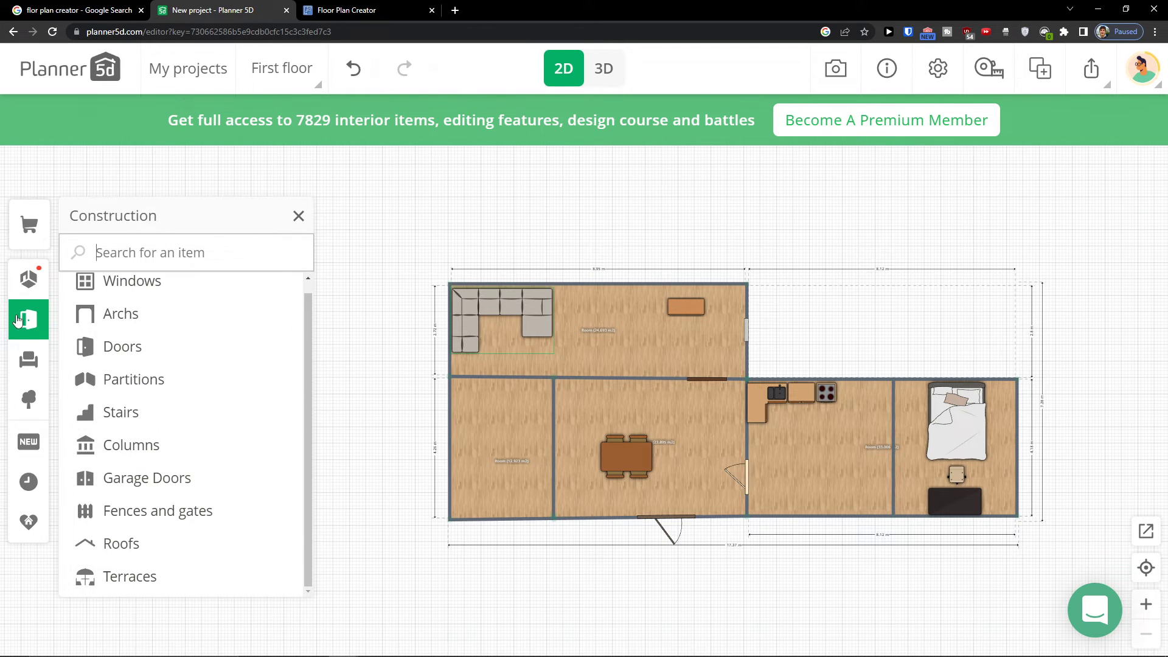
click(18, 369)
click(162, 544)
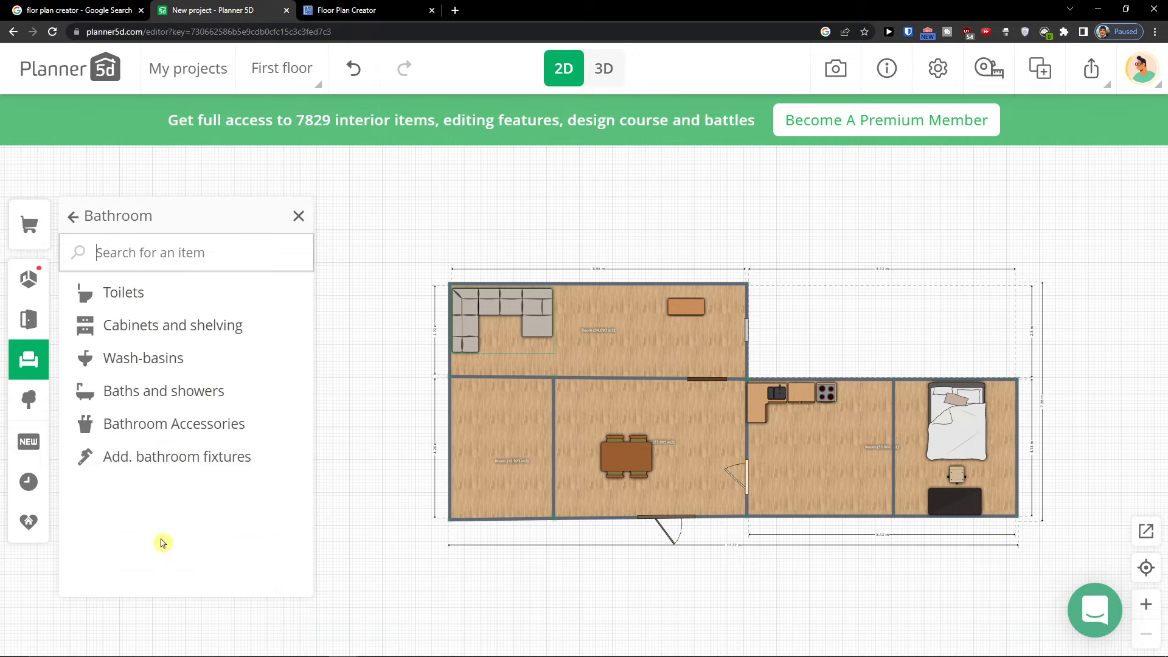
Place a toilet, rotated, in the top-left corner of the lower-left room
click(156, 294)
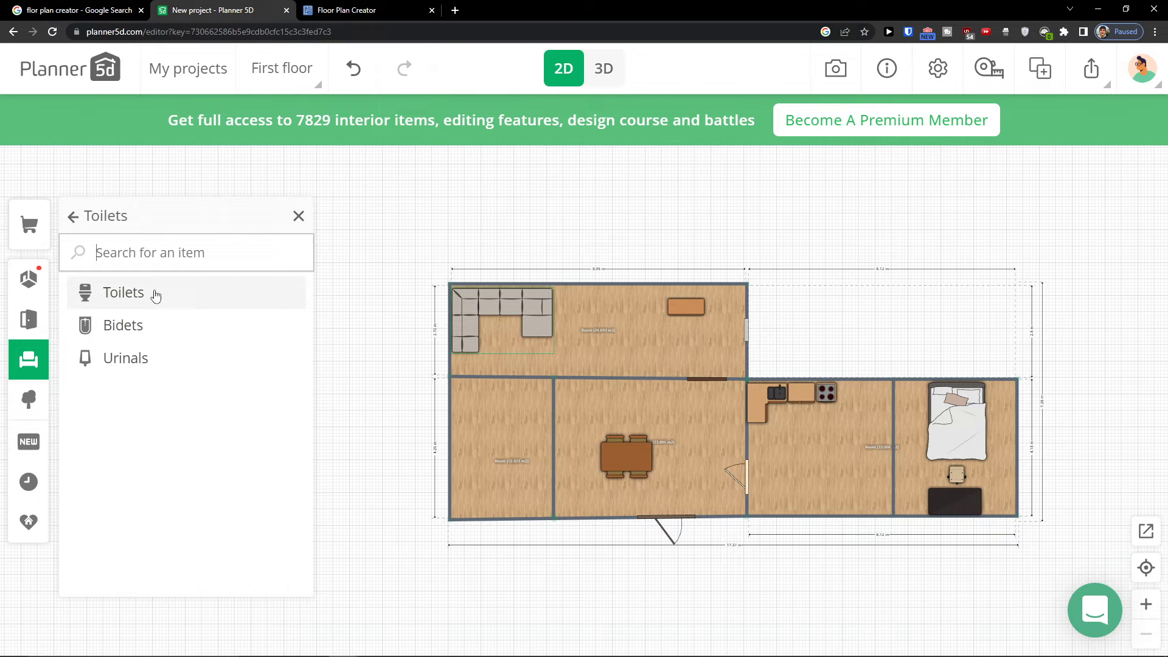
click(203, 306)
drag(122, 322, 445, 388)
drag(460, 462, 536, 387)
drag(456, 396, 460, 394)
Add a freestanding bathtub, rotated upright, against the left wall at the bottom of the bathroom
click(28, 365)
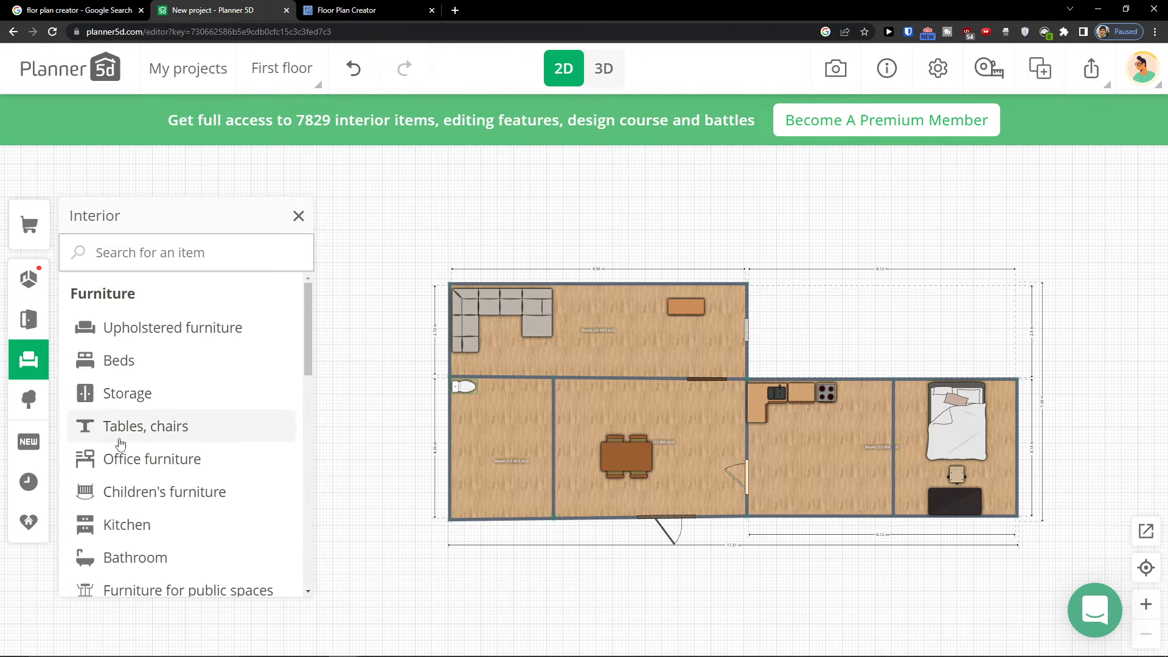
scroll(121, 451, down, 1)
click(140, 477)
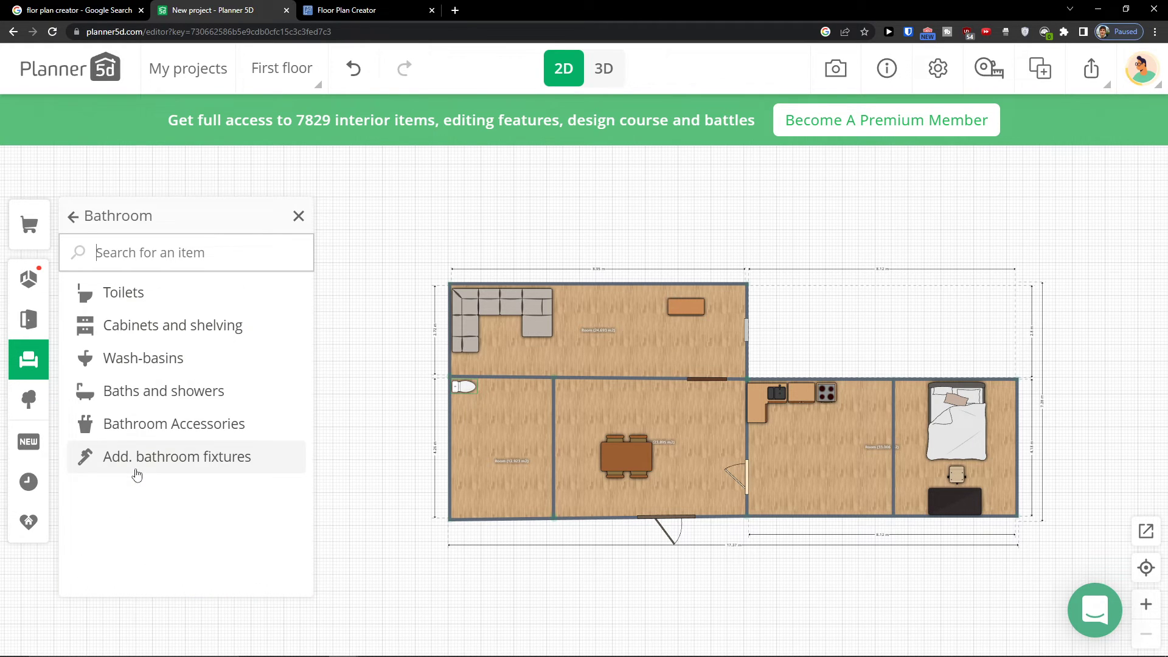
click(144, 385)
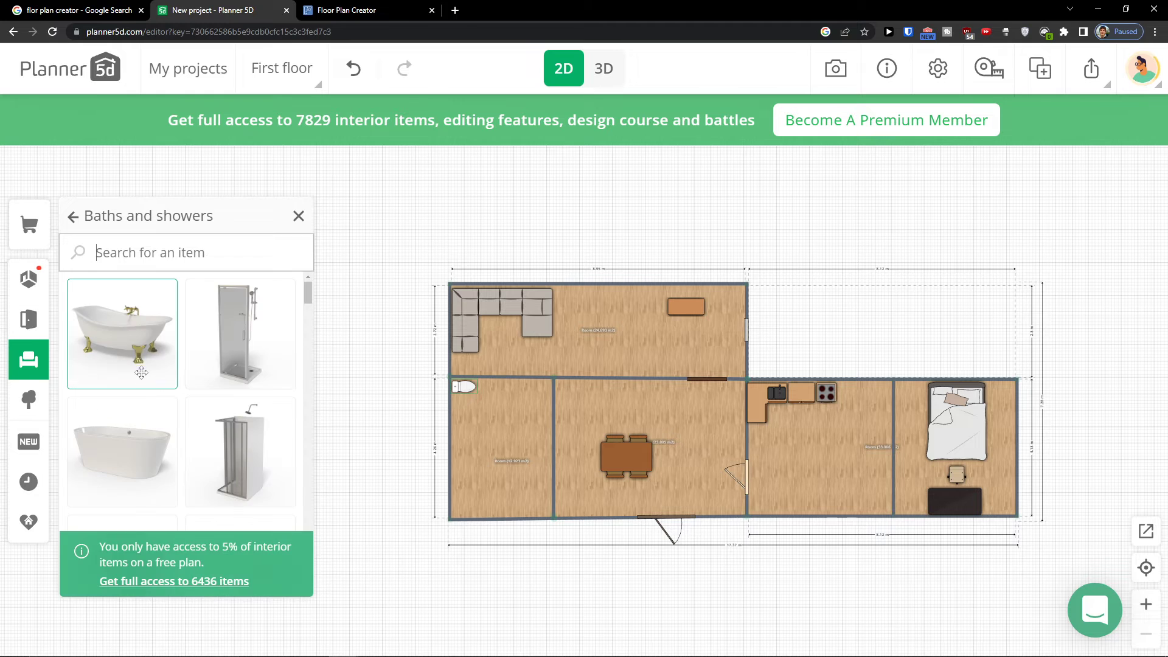
drag(169, 378, 479, 490)
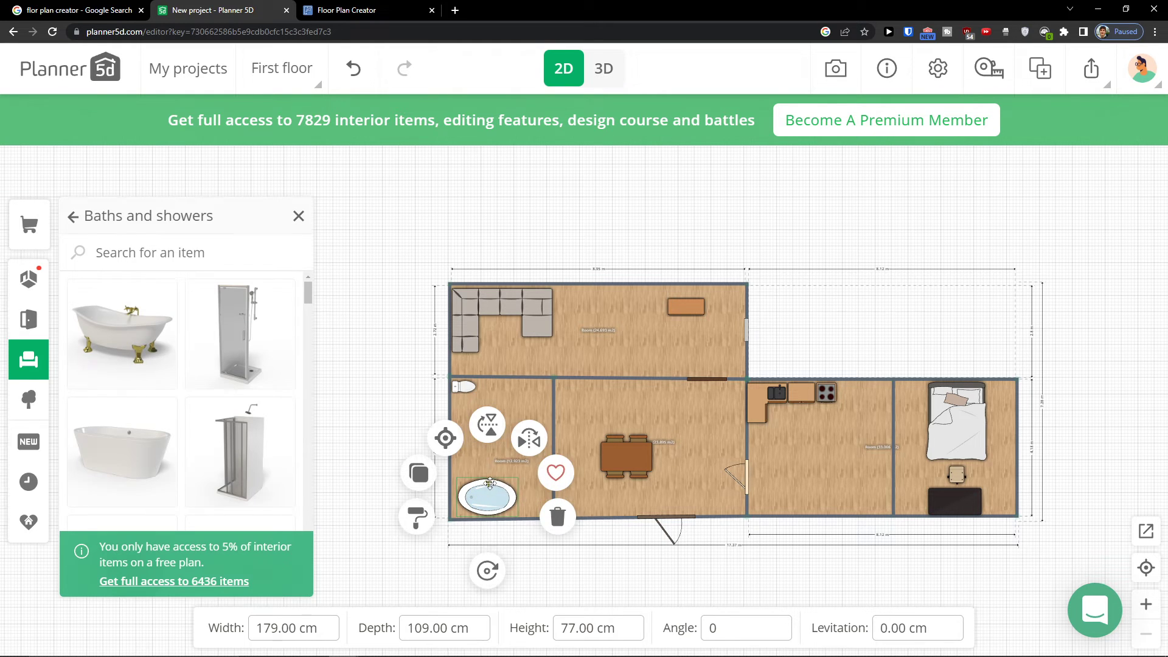
drag(487, 569, 569, 493)
drag(478, 493, 460, 479)
Place a suspended wash-basin, rotated, against the bathroom's left wall between the toilet and bathtub
scroll(246, 392, down, 5)
click(12, 373)
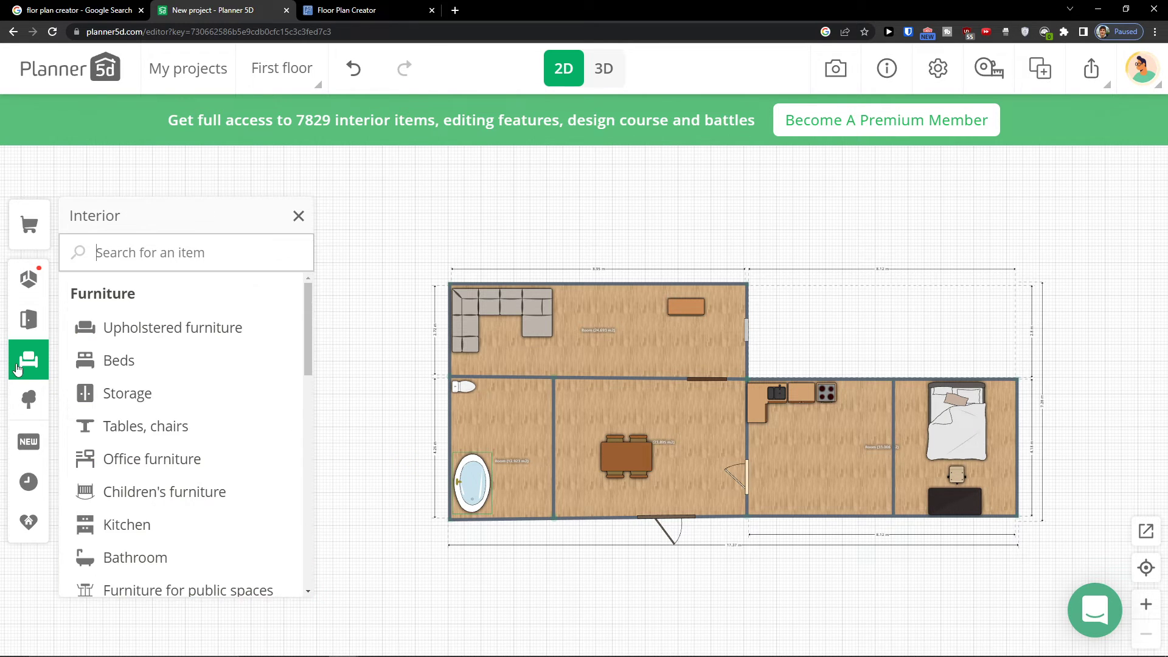
scroll(146, 420, down, 2)
click(162, 478)
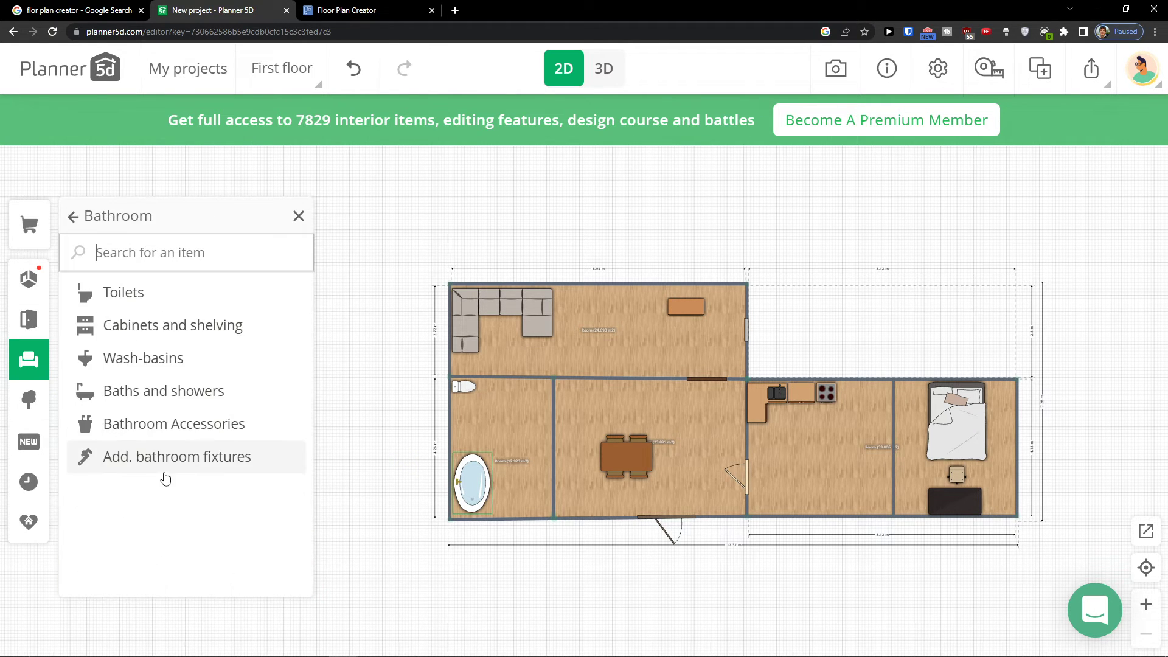
click(161, 358)
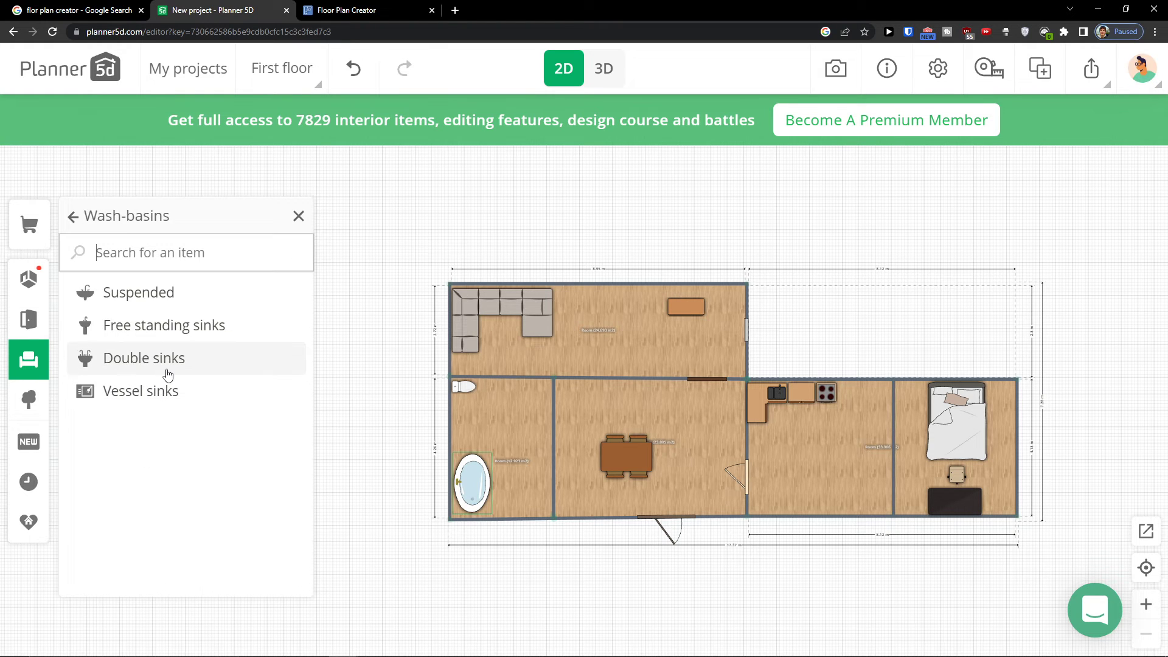
click(146, 358)
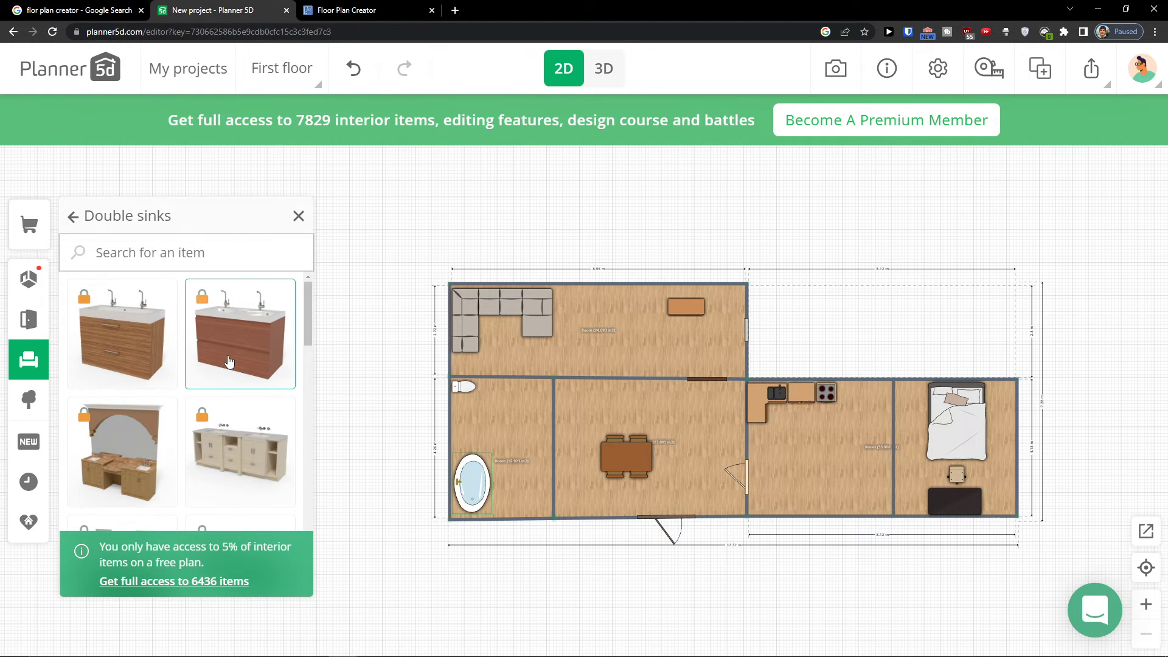
click(74, 219)
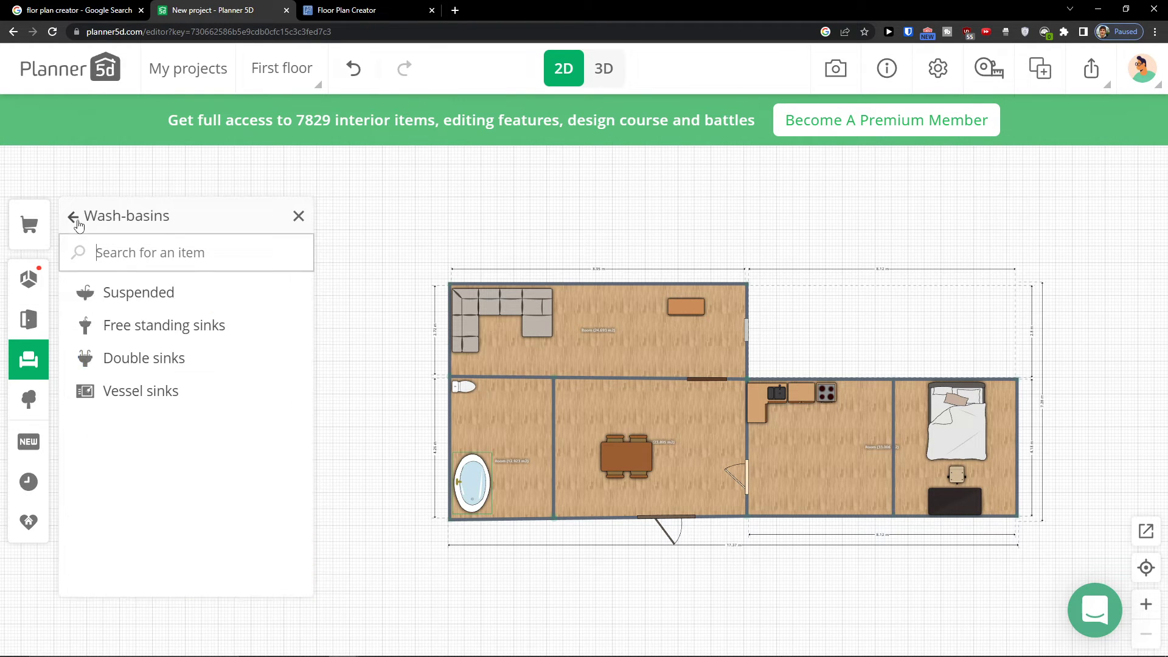
click(150, 298)
drag(219, 342, 509, 419)
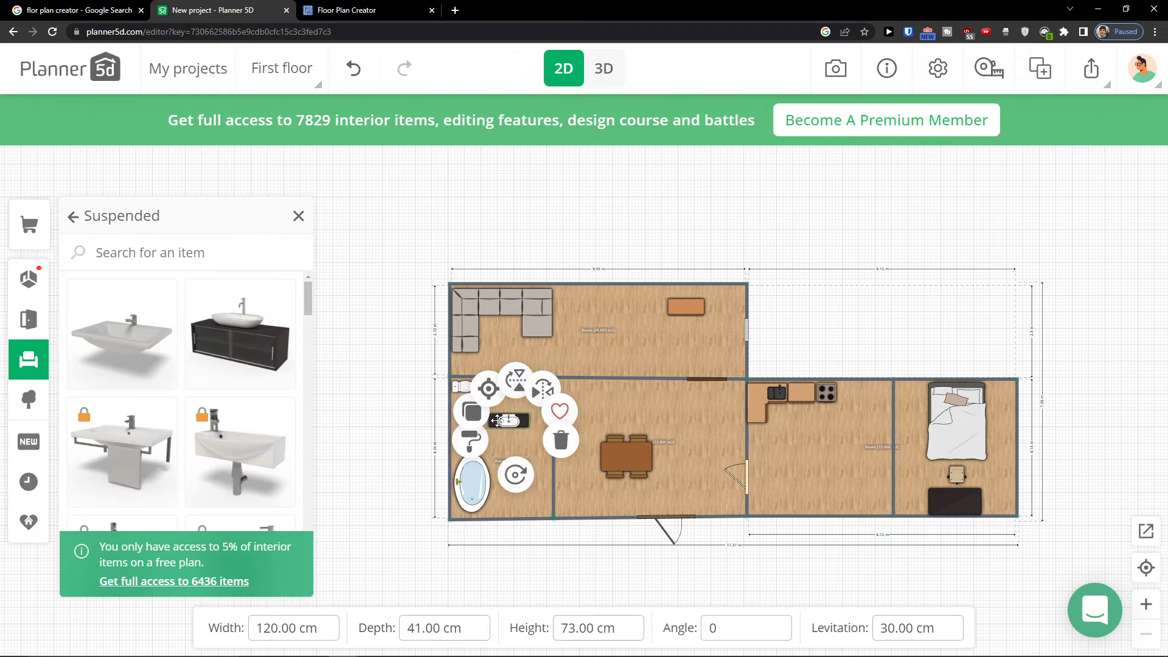
drag(509, 490, 603, 422)
drag(509, 423, 459, 428)
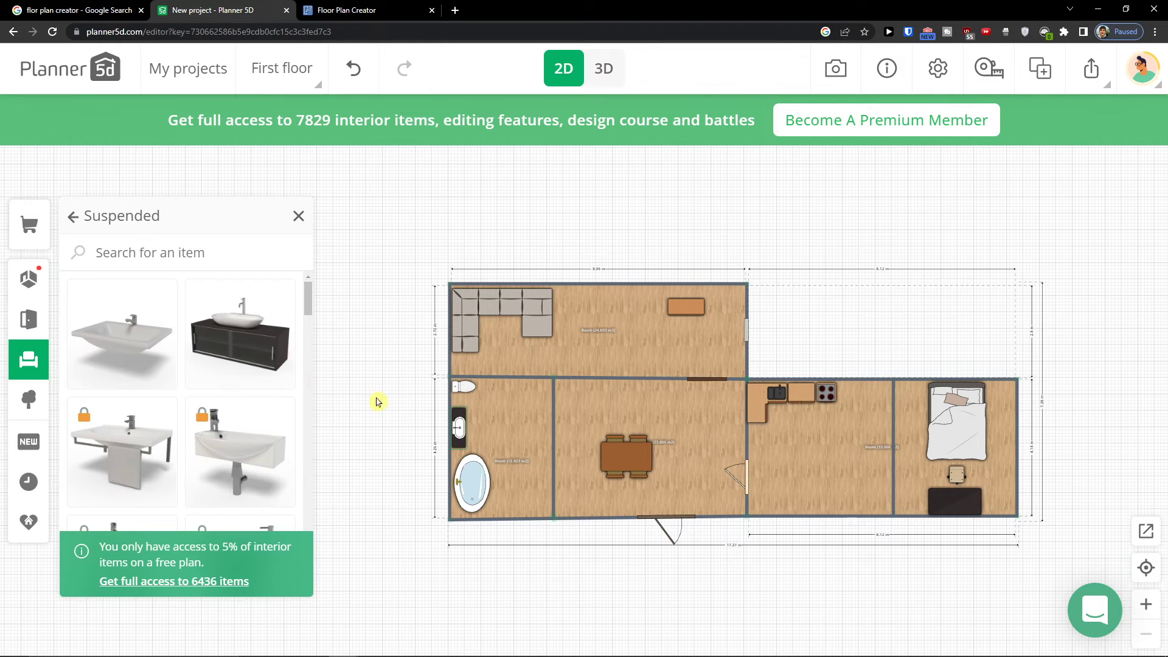
Add a floor lamp beside the end of the corner sofa in the top room
click(28, 359)
scroll(179, 420, down, 3)
scroll(183, 420, down, 2)
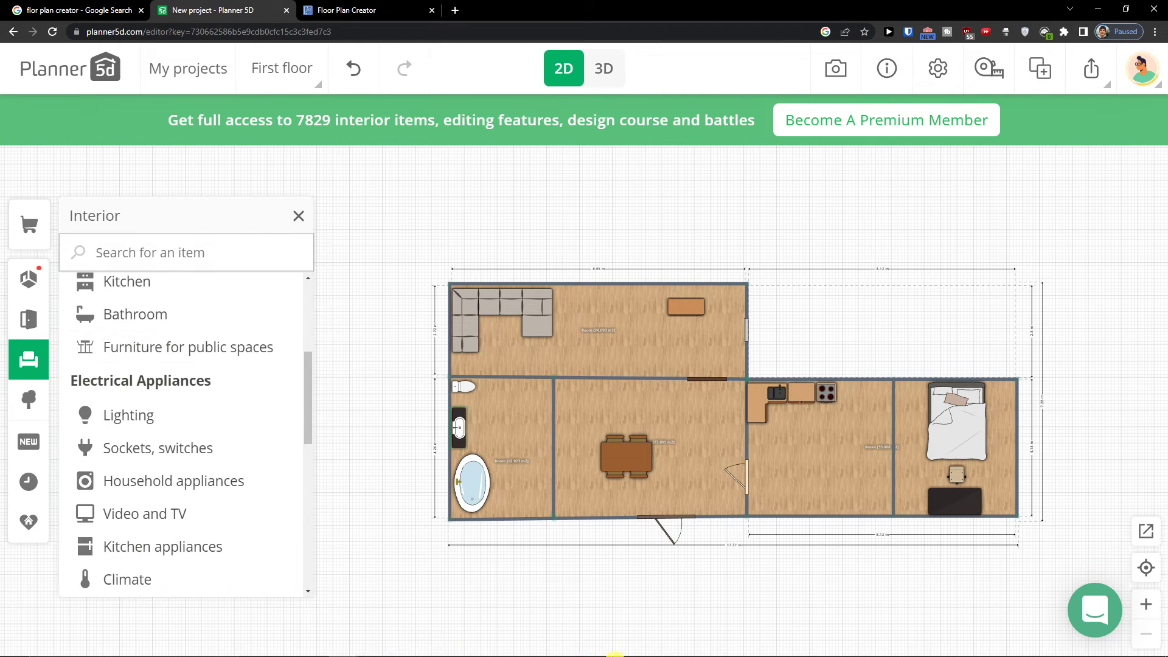
mouse_move(673, 654)
click(722, 655)
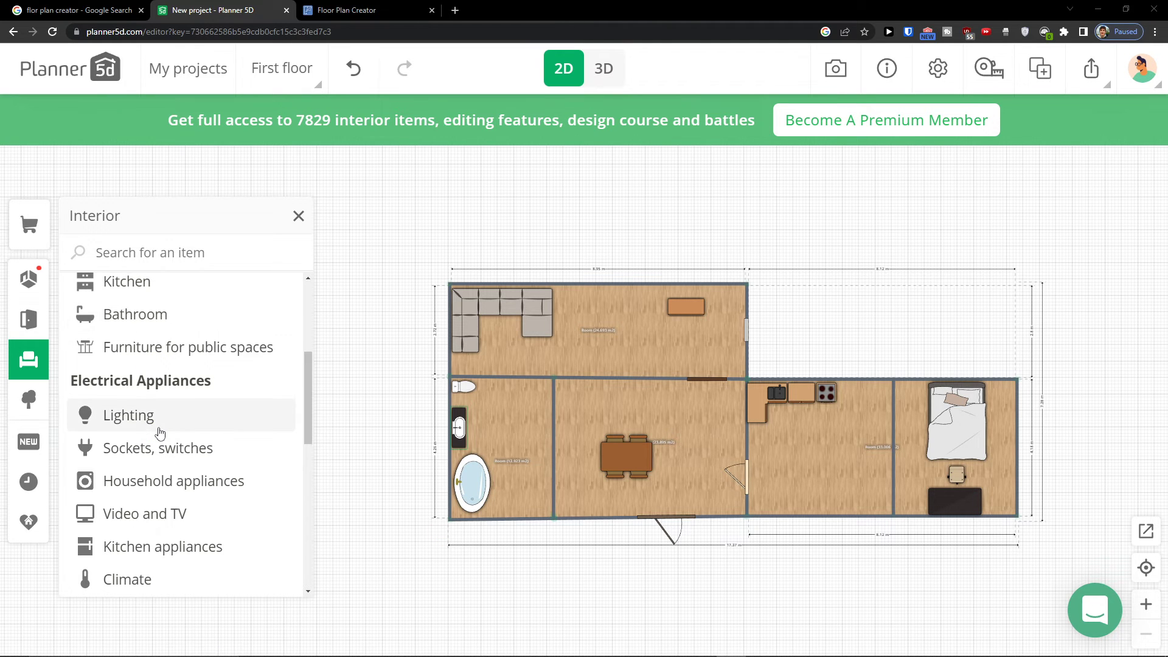
scroll(160, 433, down, 1)
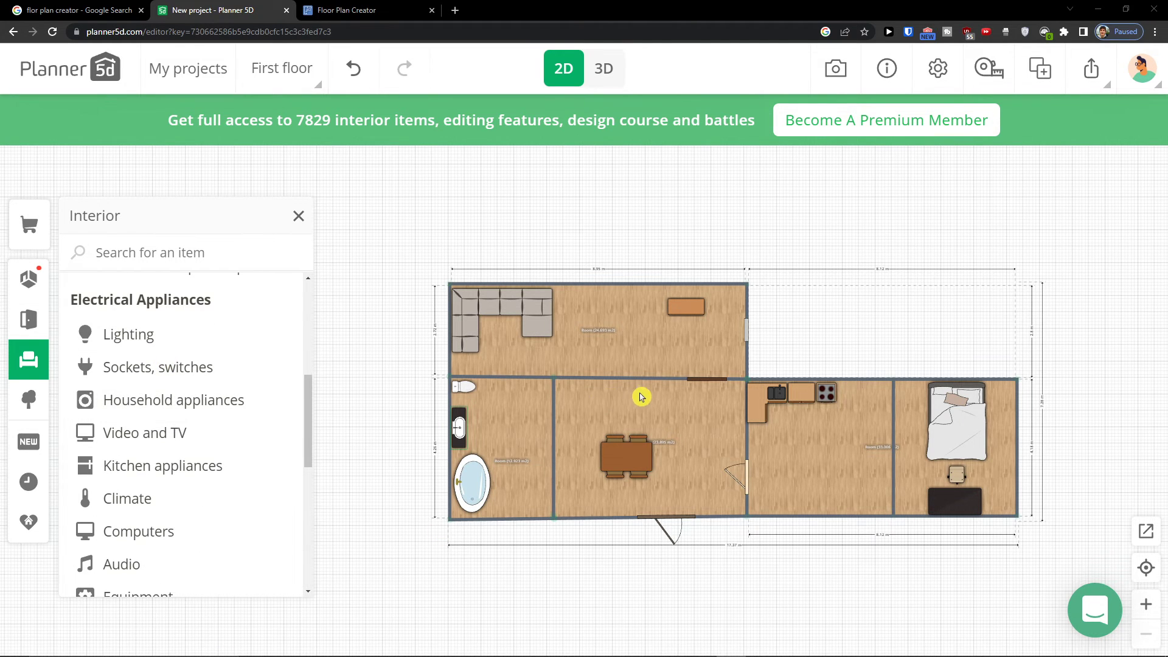
scroll(640, 397, up, 2)
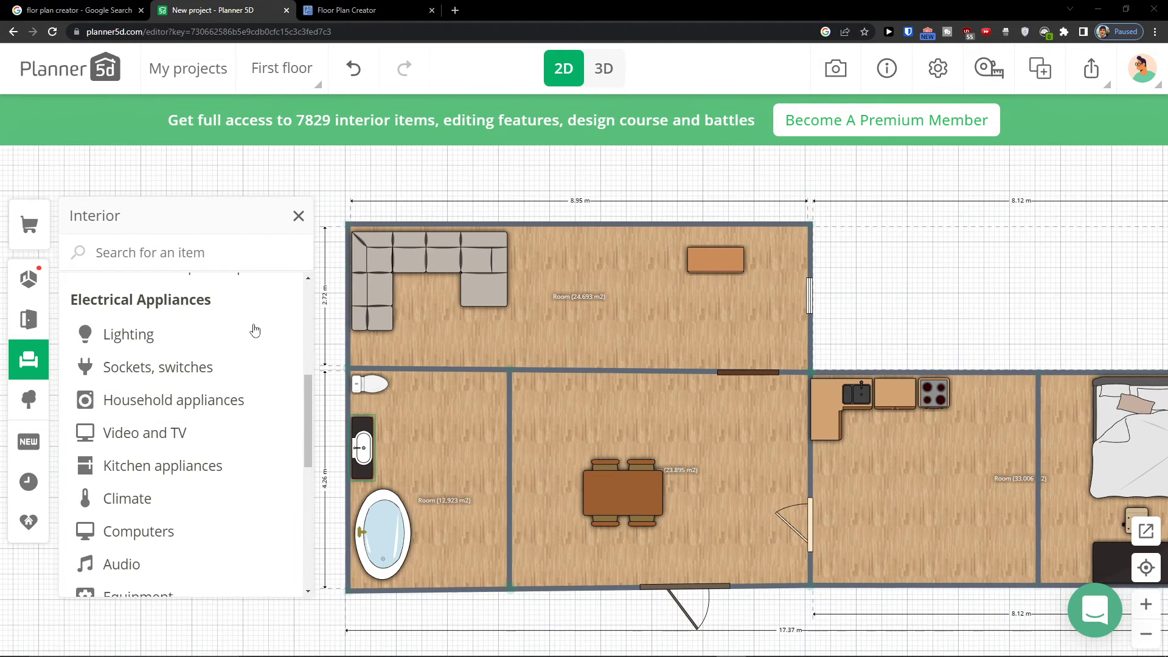
click(202, 339)
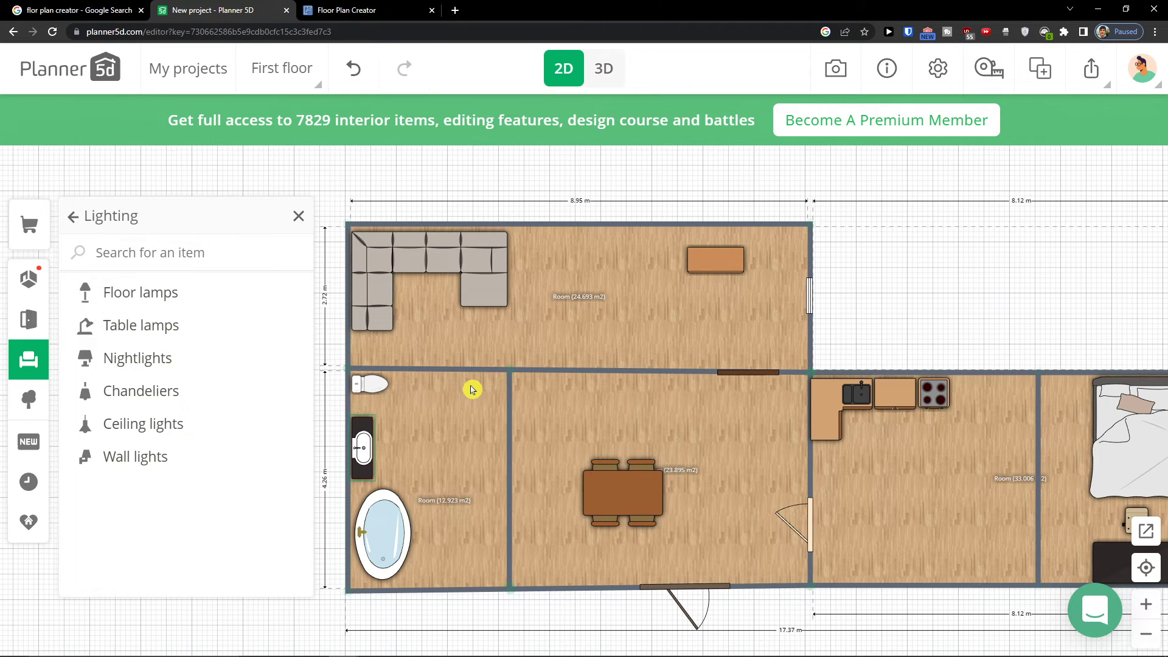
click(191, 296)
drag(193, 296, 432, 390)
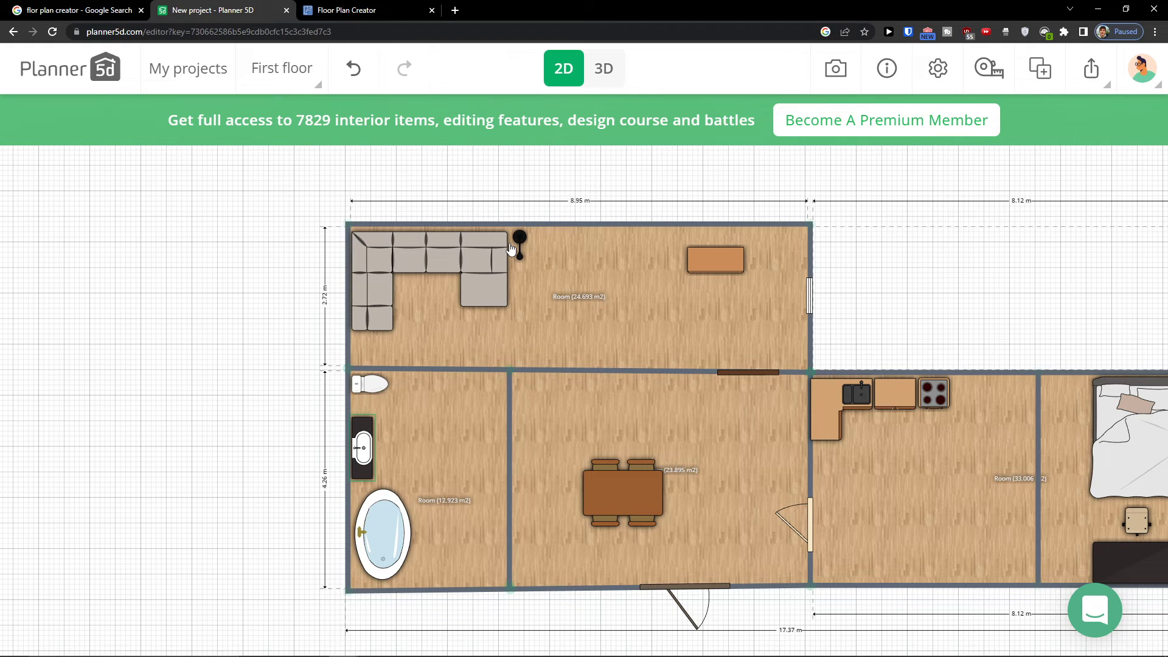
drag(510, 253, 510, 254)
scroll(156, 373, down, 9)
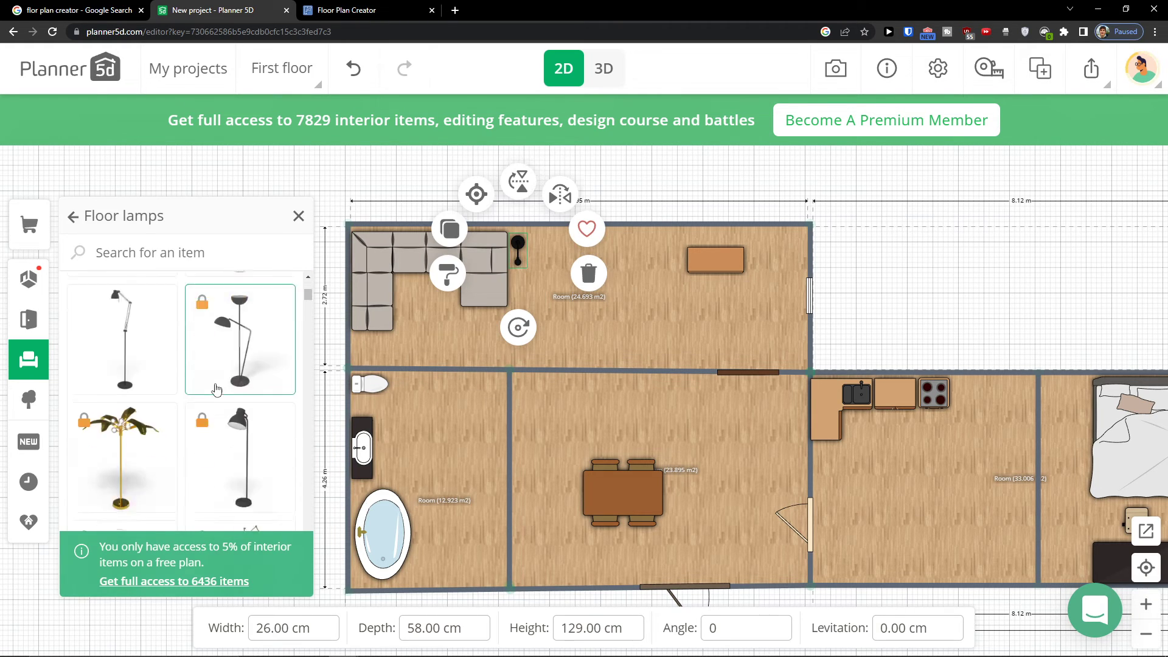
Place a light switch on the wall between the top room and the dining room
click(73, 217)
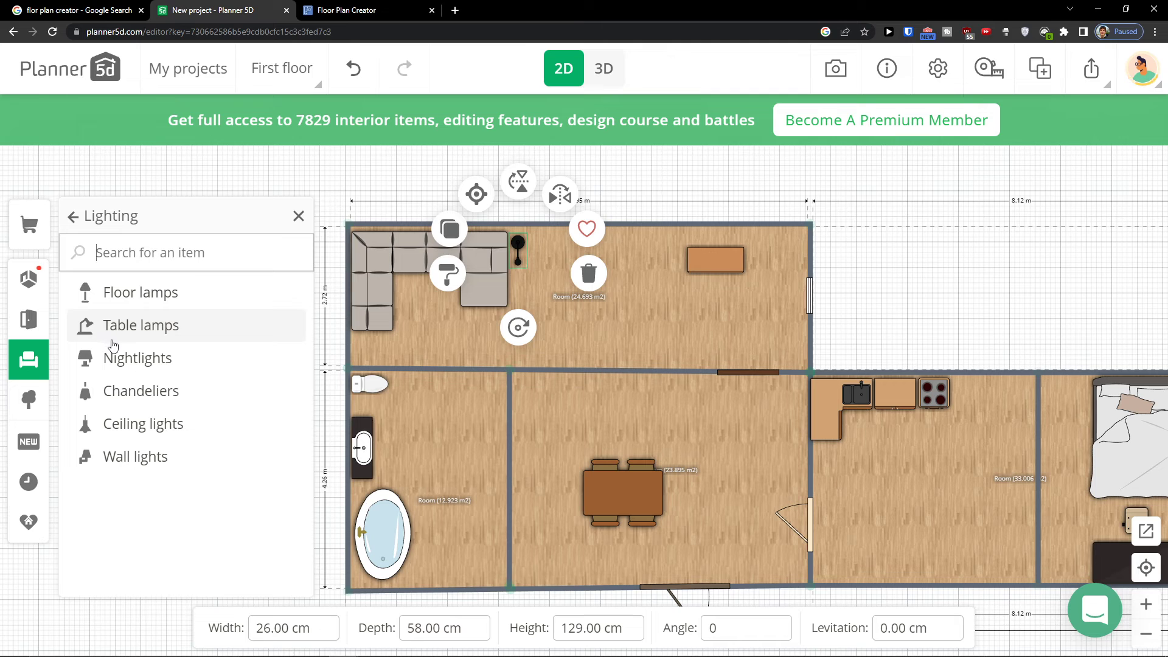
click(28, 394)
click(31, 367)
scroll(171, 408, down, 5)
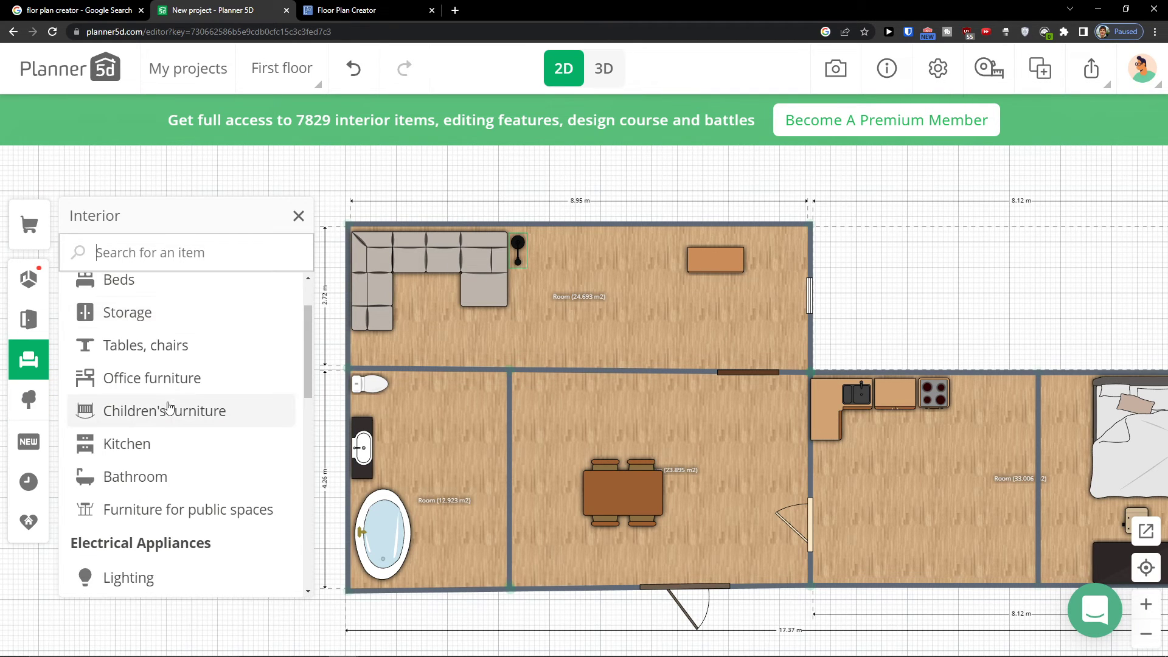
scroll(170, 407, down, 2)
click(170, 376)
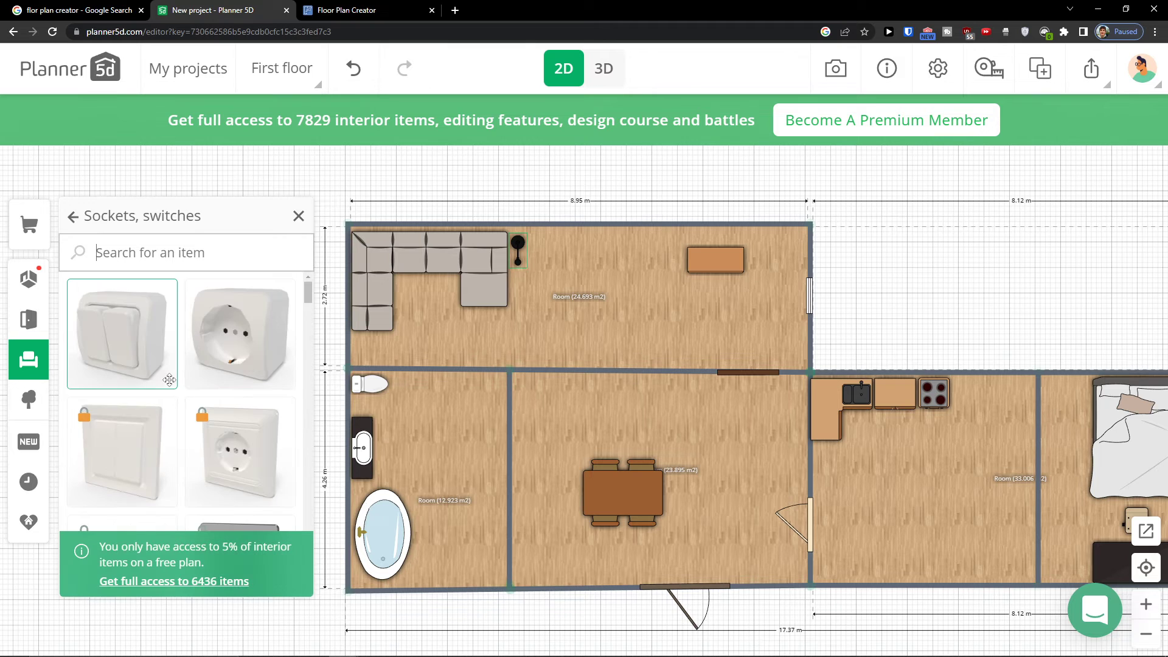
drag(144, 362, 509, 317)
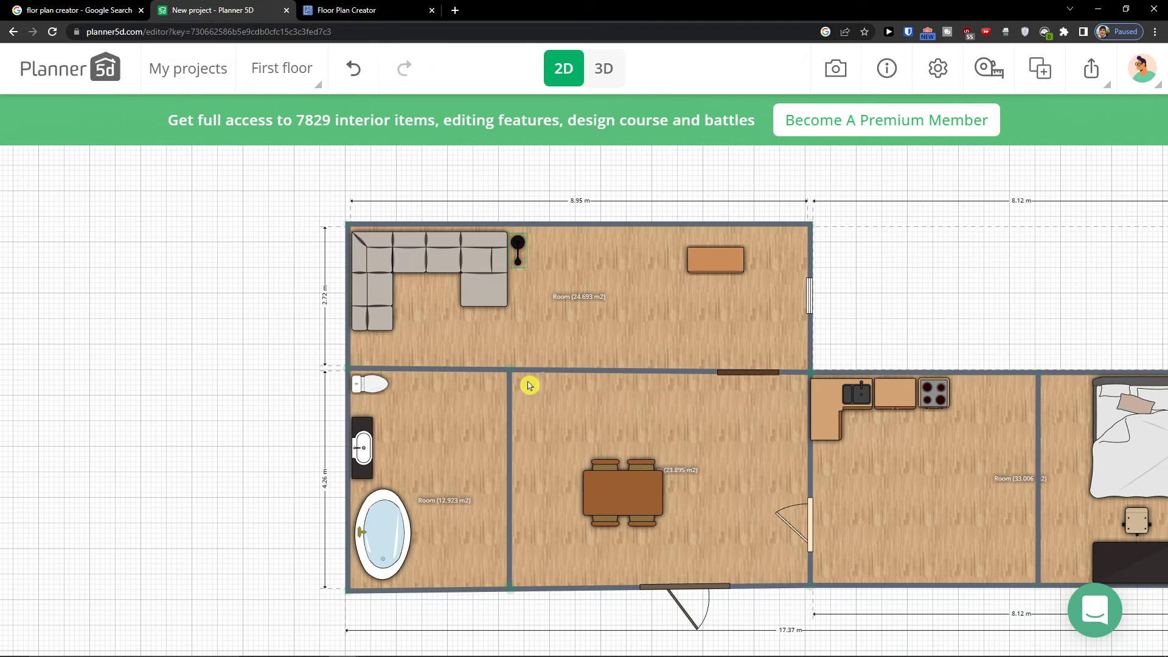
drag(529, 386, 522, 384)
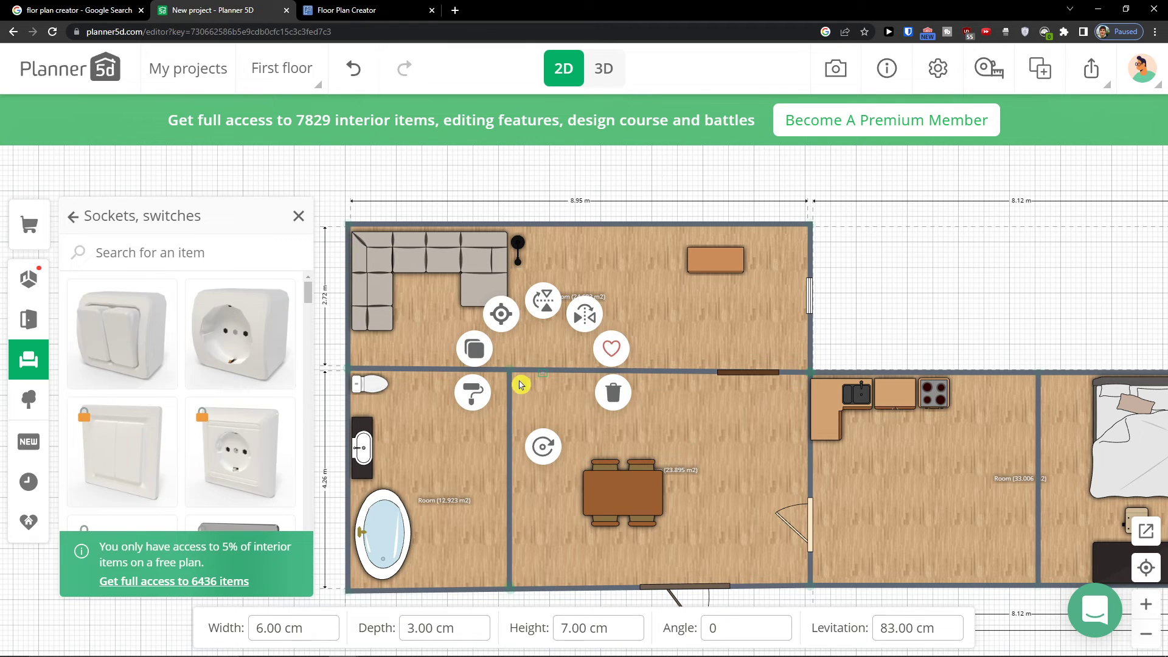
Add a TV along the lower wall of the top room, facing the sofa
click(83, 223)
scroll(156, 365, down, 3)
scroll(160, 364, up, 2)
scroll(160, 364, up, 1)
click(162, 429)
drag(131, 341, 414, 343)
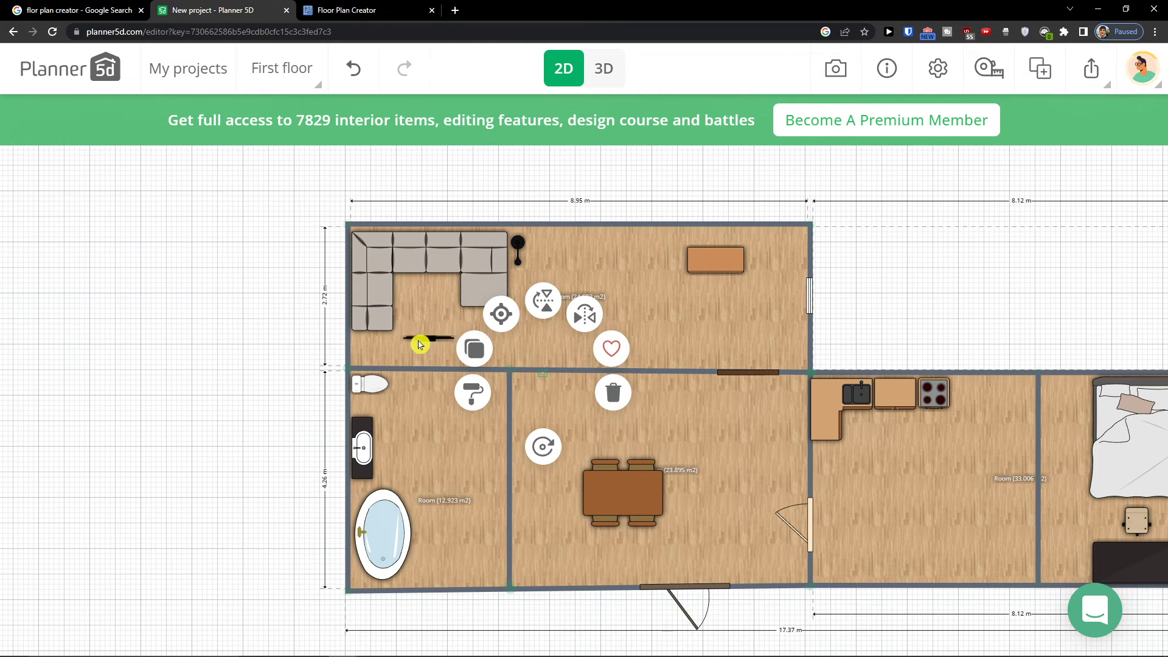
drag(429, 406, 434, 285)
drag(432, 435, 423, 250)
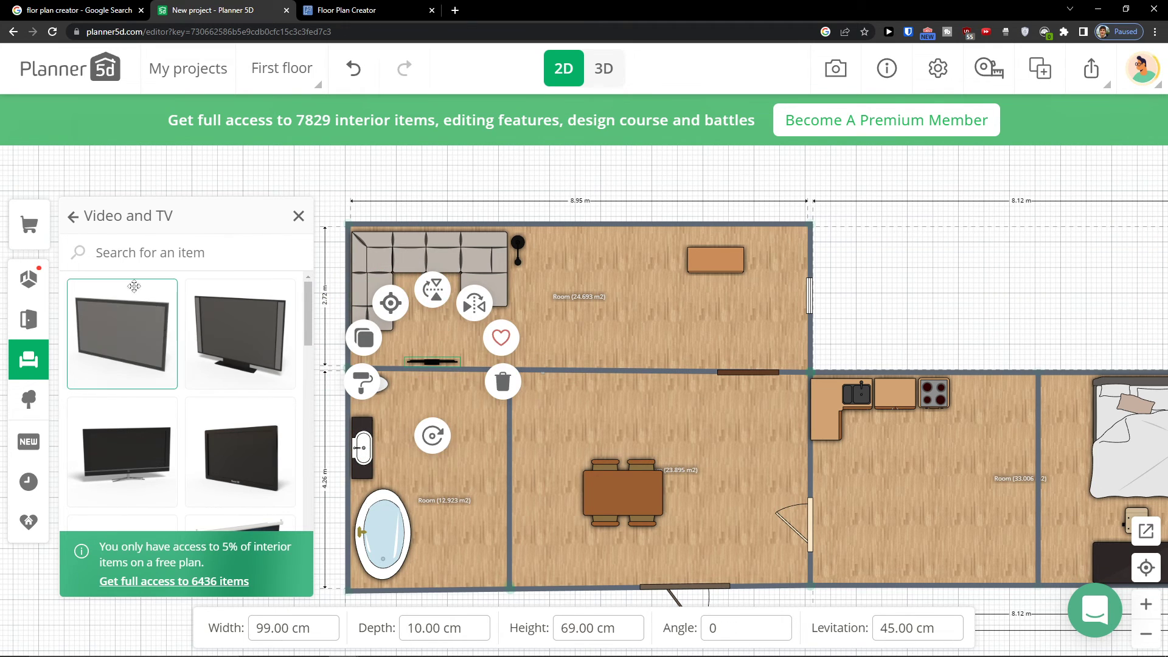
Place a refrigerator in the kitchen next to the stovetop counter
click(73, 217)
scroll(173, 365, down, 2)
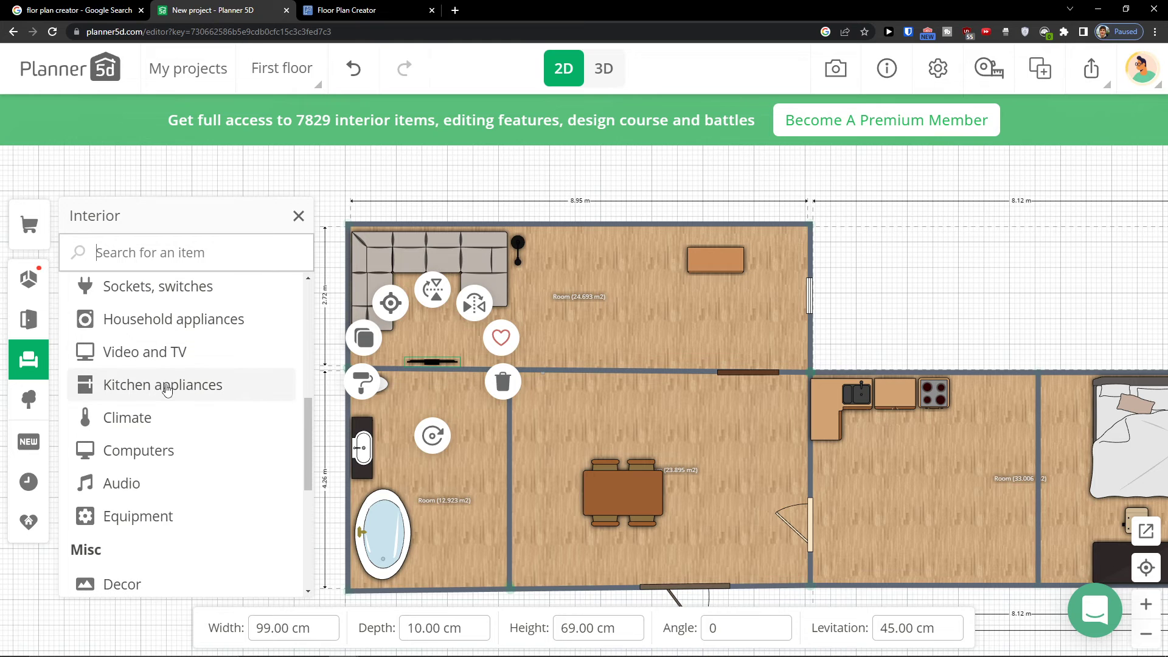
click(167, 389)
drag(751, 329, 403, 296)
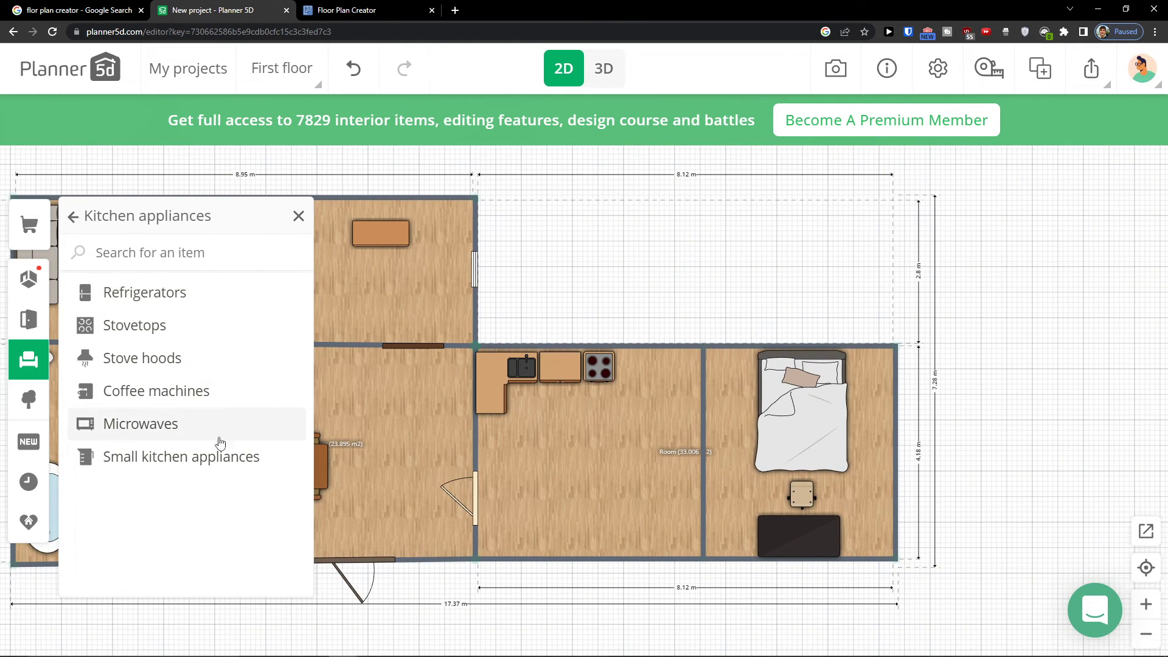
click(188, 298)
click(187, 360)
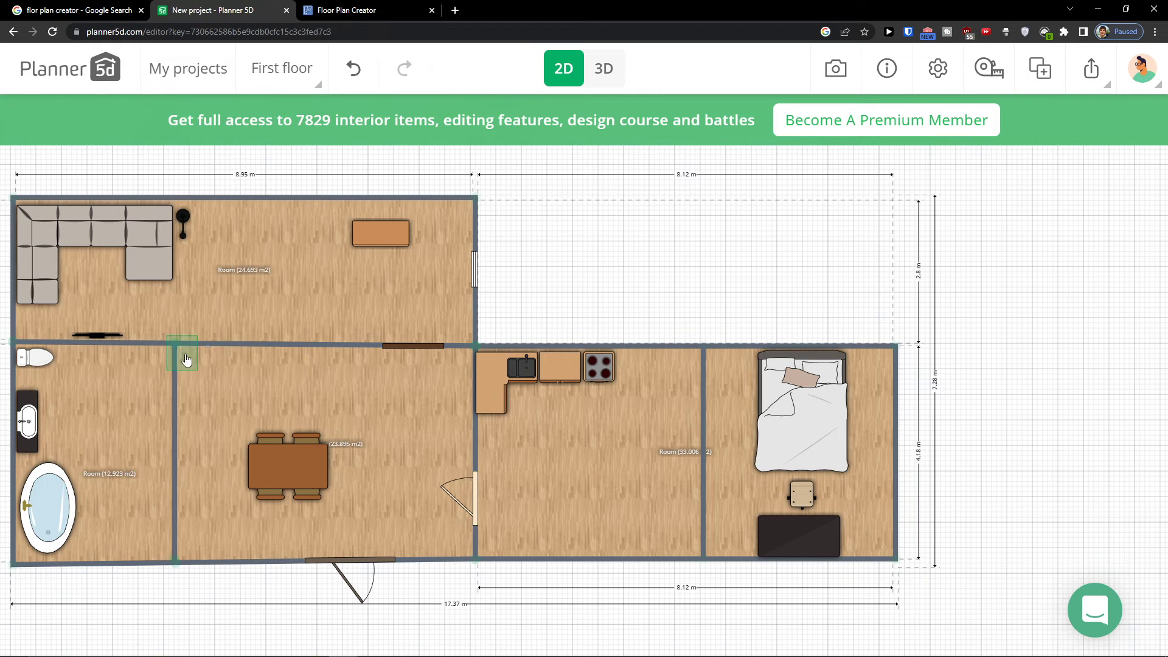
click(635, 367)
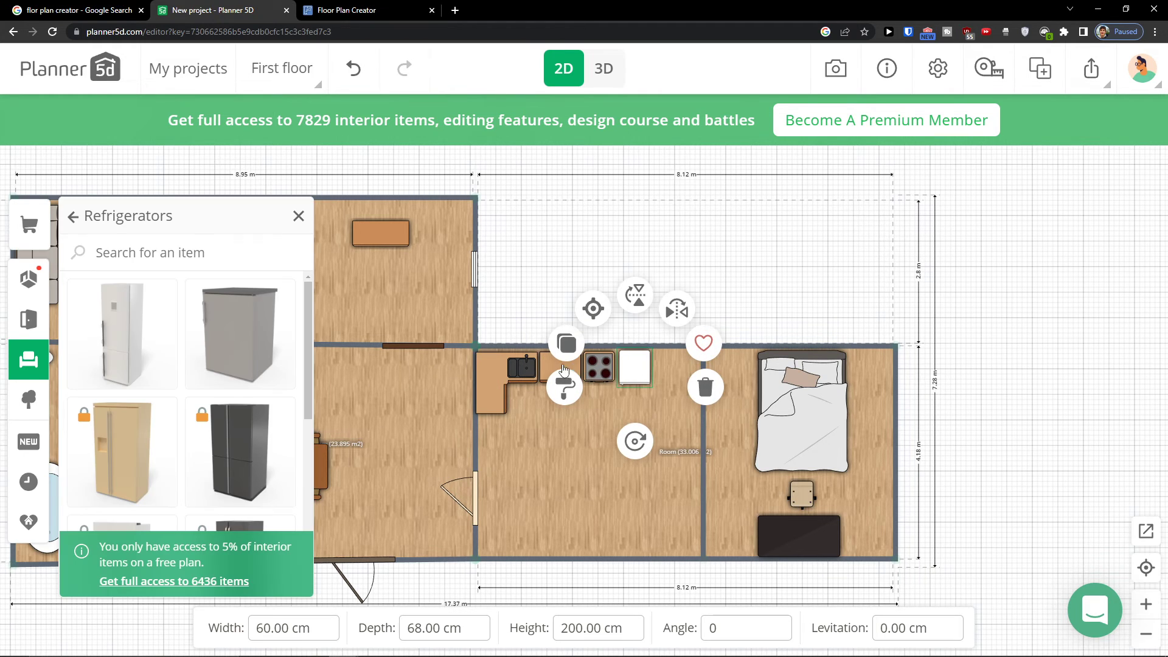
Place a laptop on the desk in the bedroom
click(71, 217)
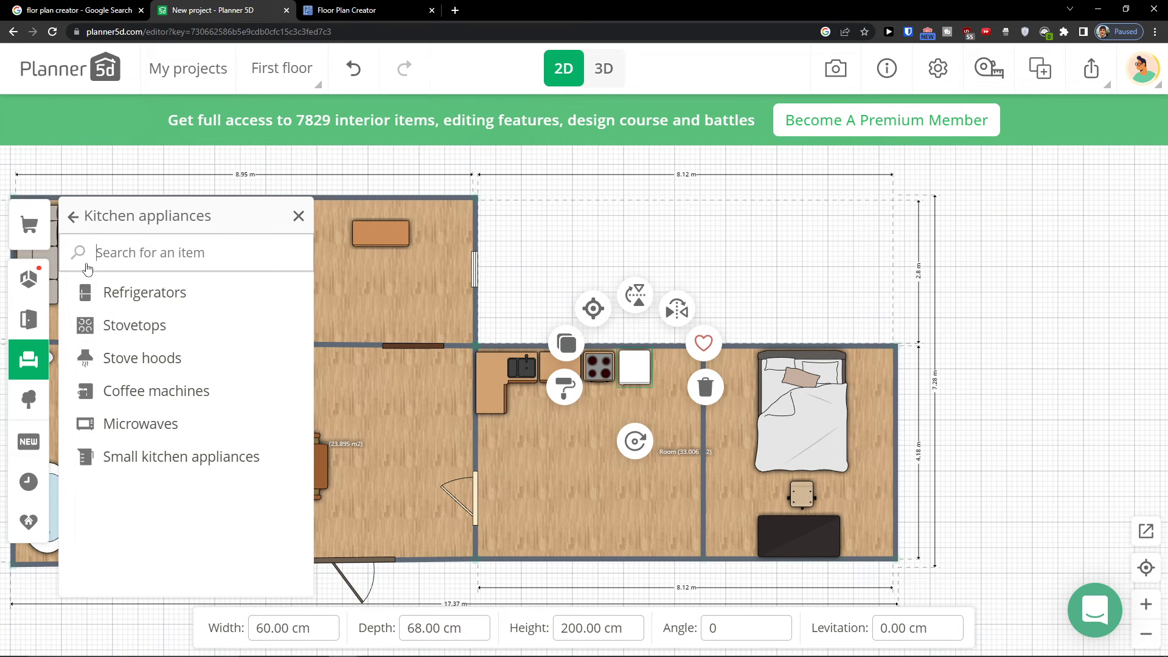
click(82, 224)
scroll(162, 449, down, 5)
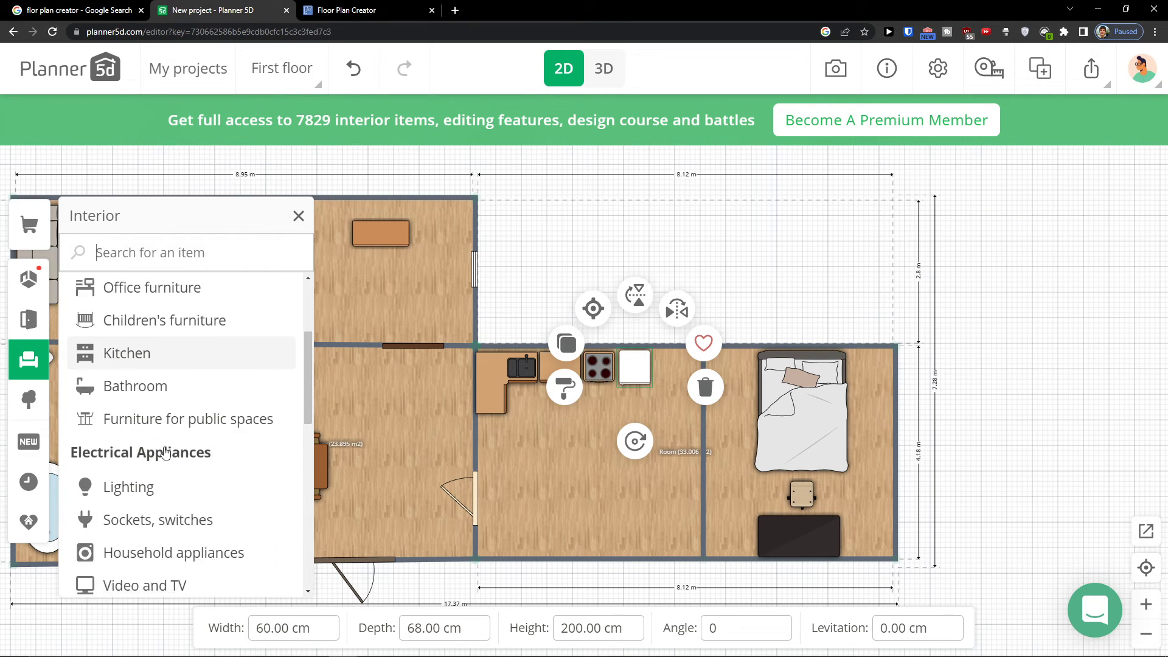
scroll(164, 451, down, 2)
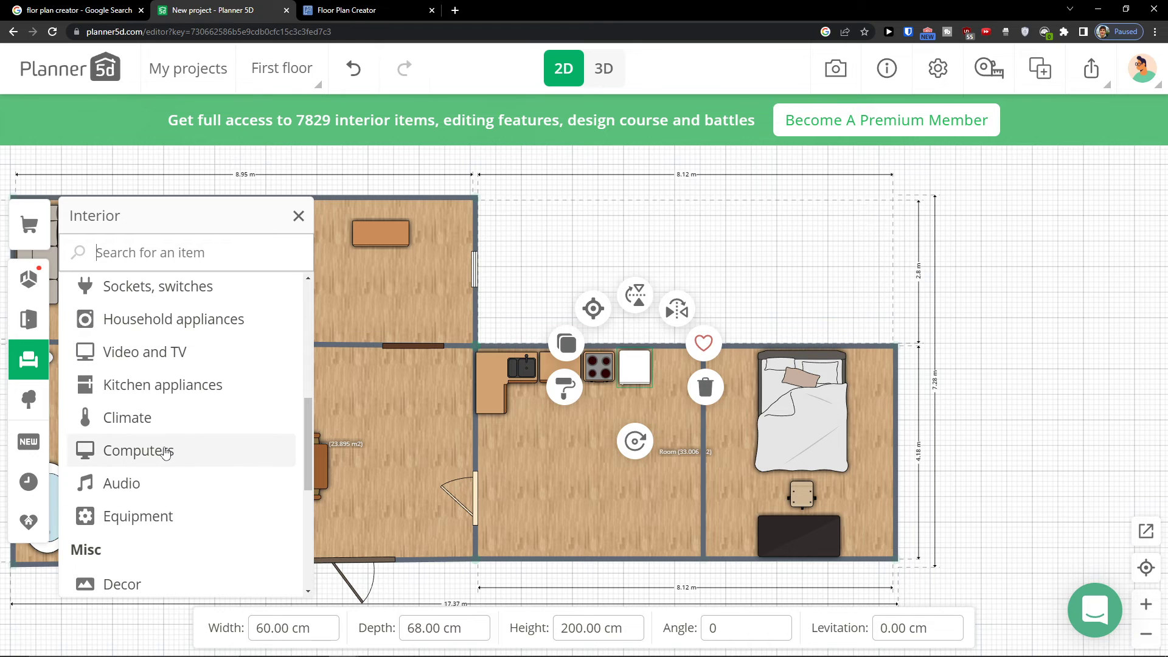
click(139, 450)
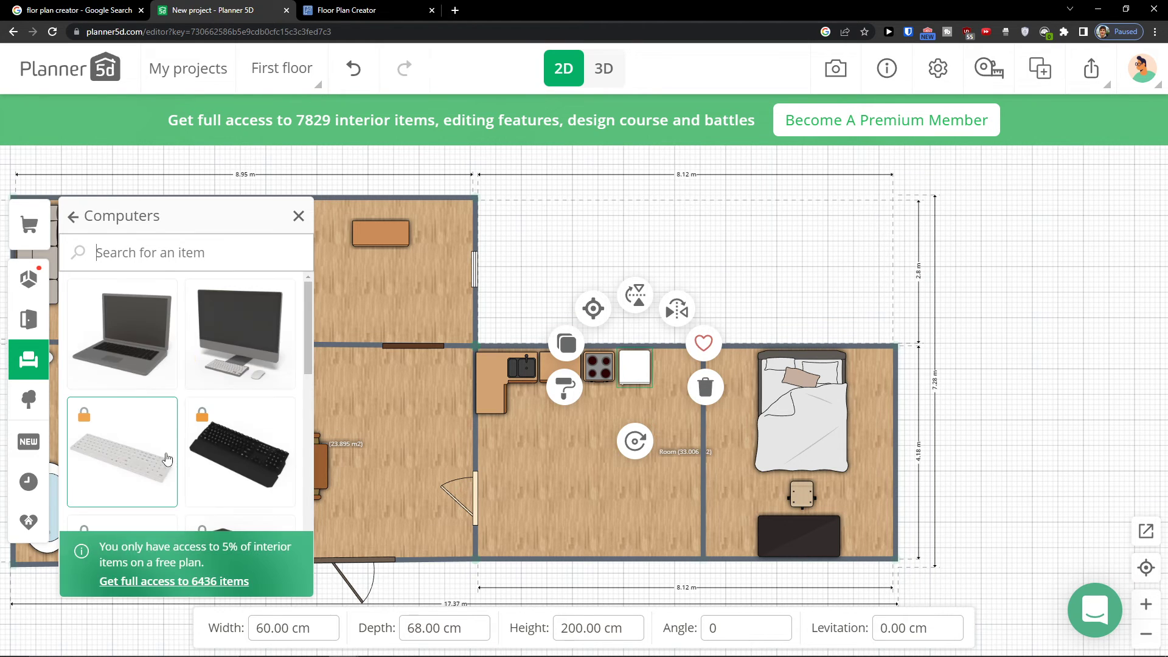
drag(182, 366, 610, 489)
drag(781, 534, 807, 537)
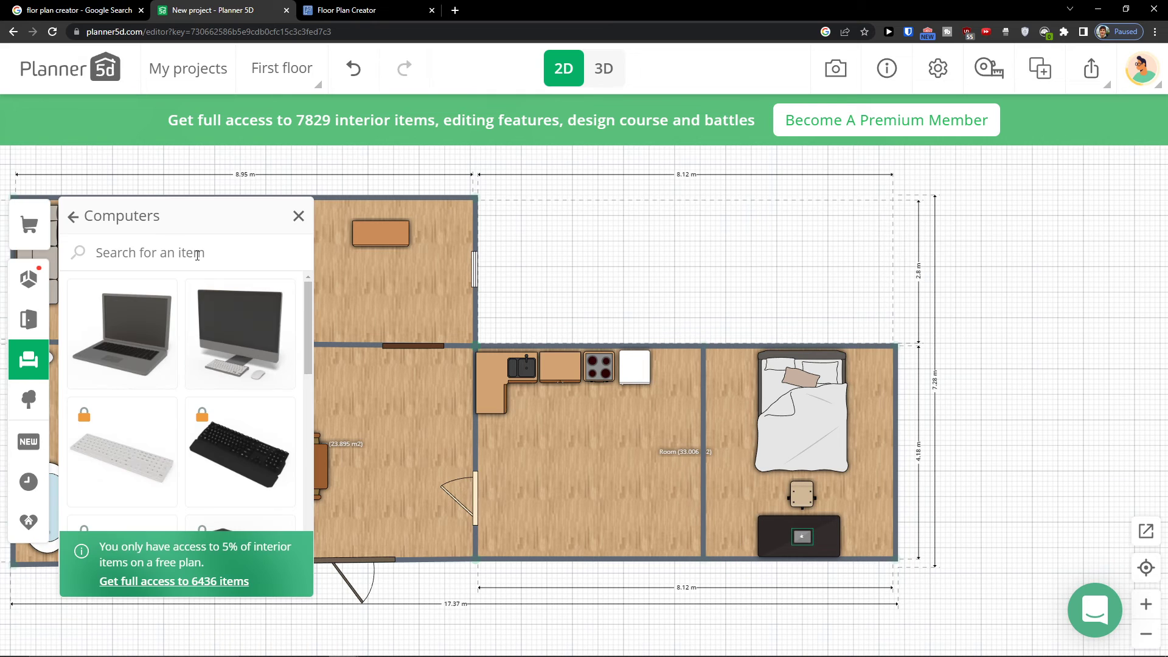
Browse the Equipment items in the interior catalogue
click(88, 218)
scroll(196, 435, down, 1)
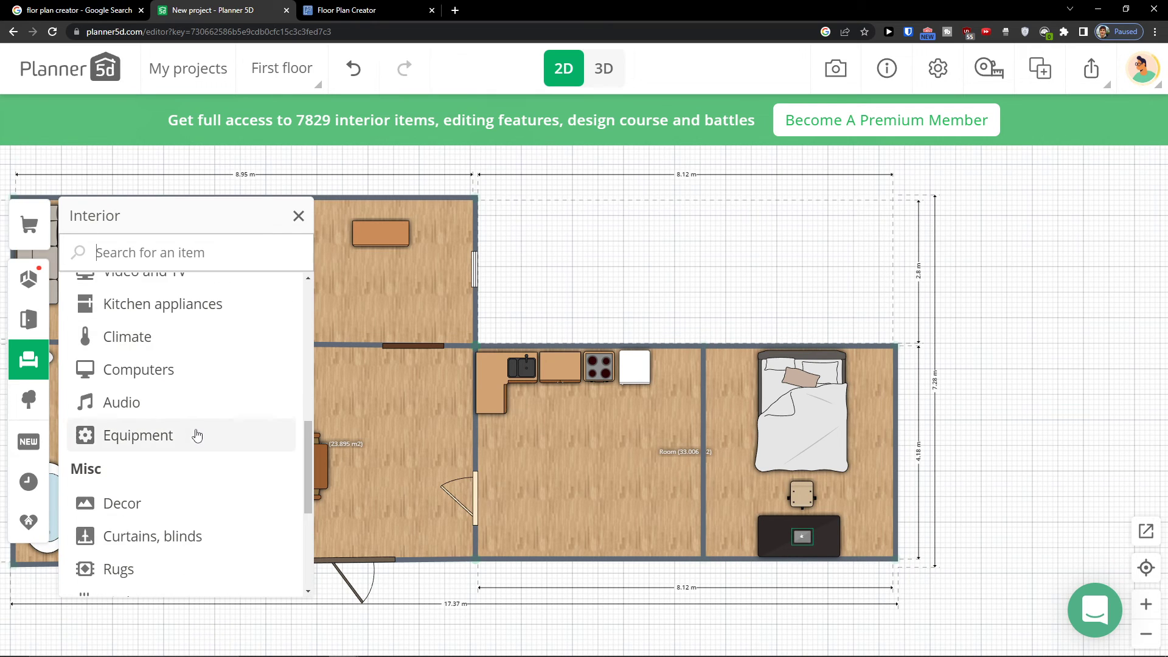
click(196, 436)
scroll(196, 435, down, 5)
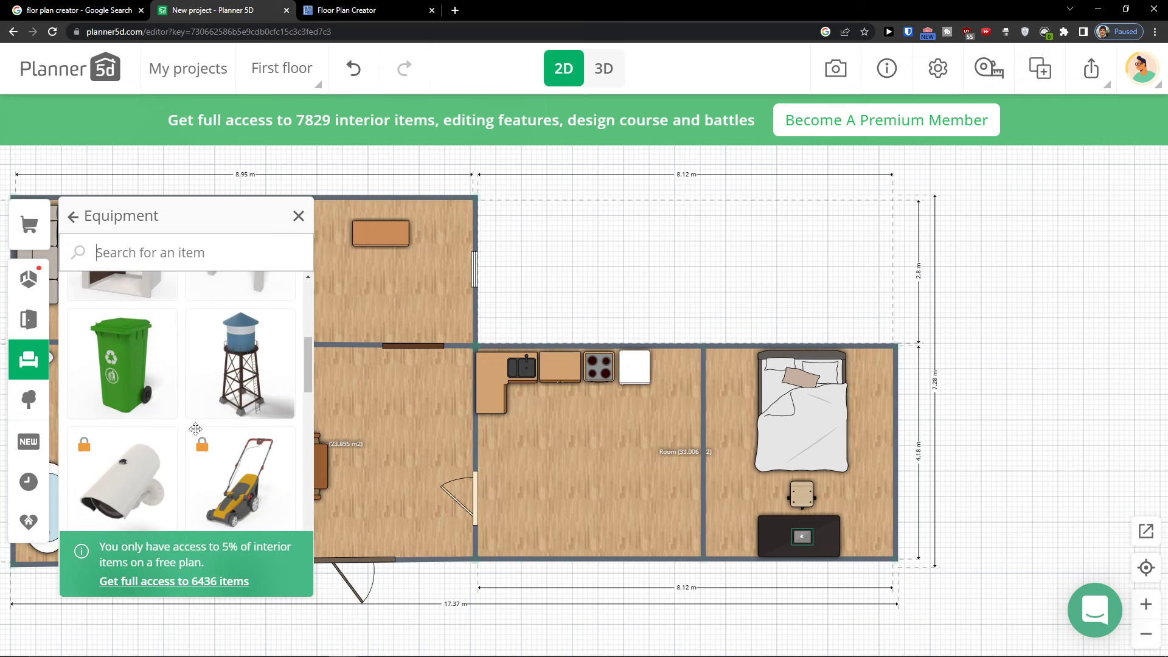
scroll(196, 433, down, 4)
click(73, 216)
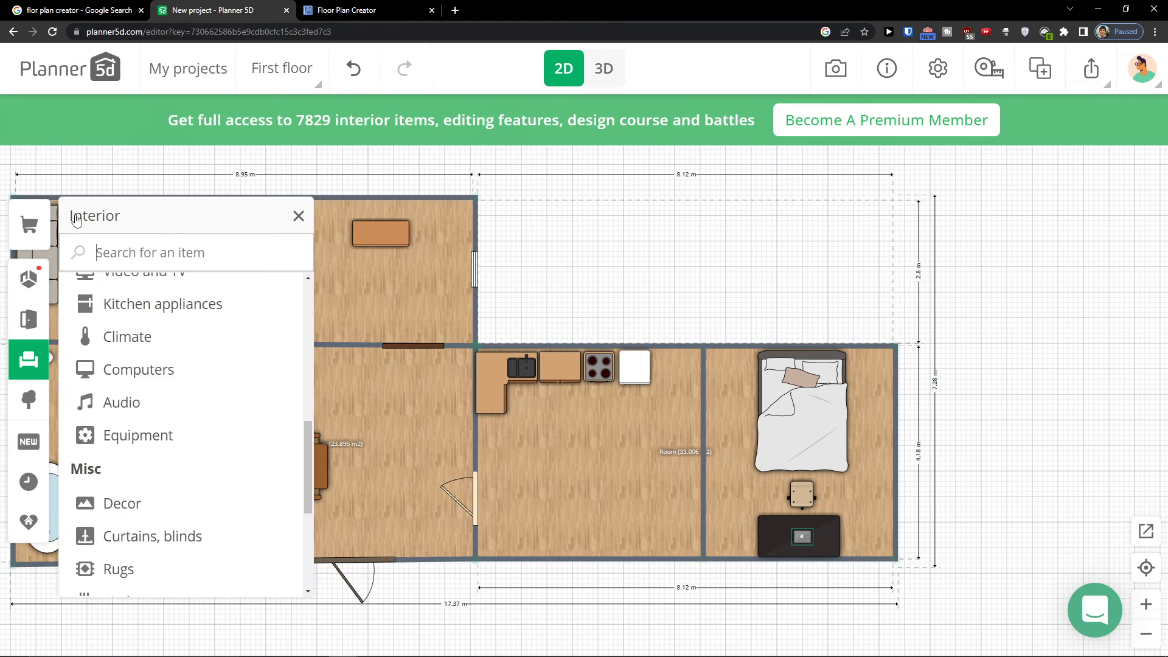
scroll(131, 374, down, 5)
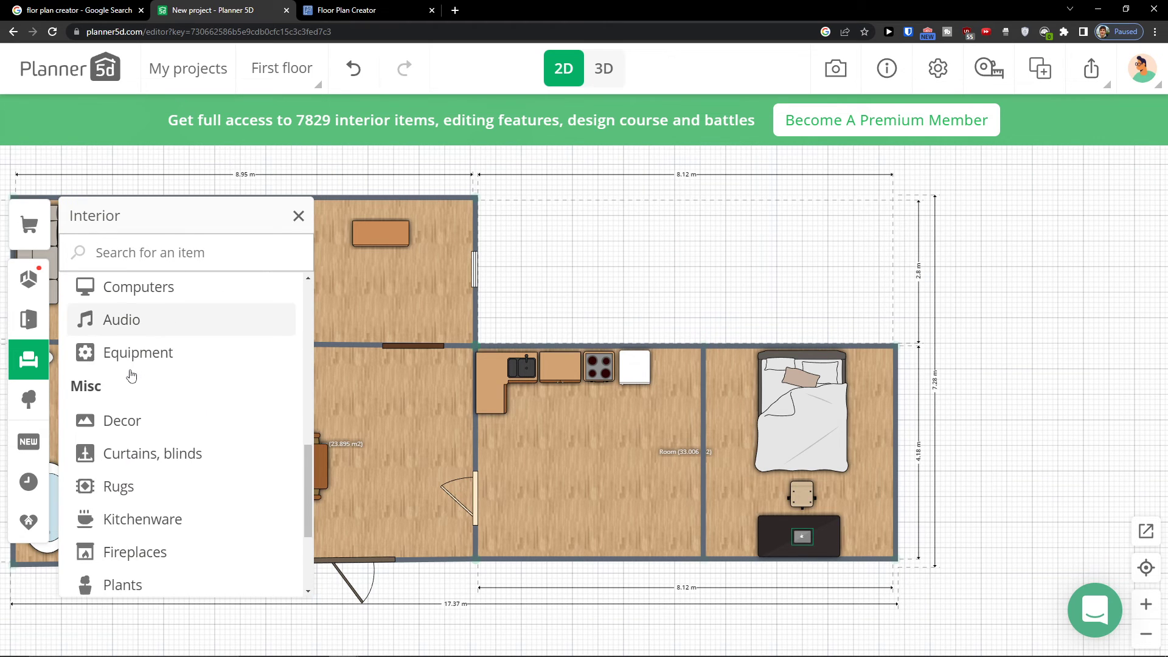
Place a plant in the lower-left corner of the dining room
click(35, 390)
click(28, 360)
scroll(131, 400, down, 8)
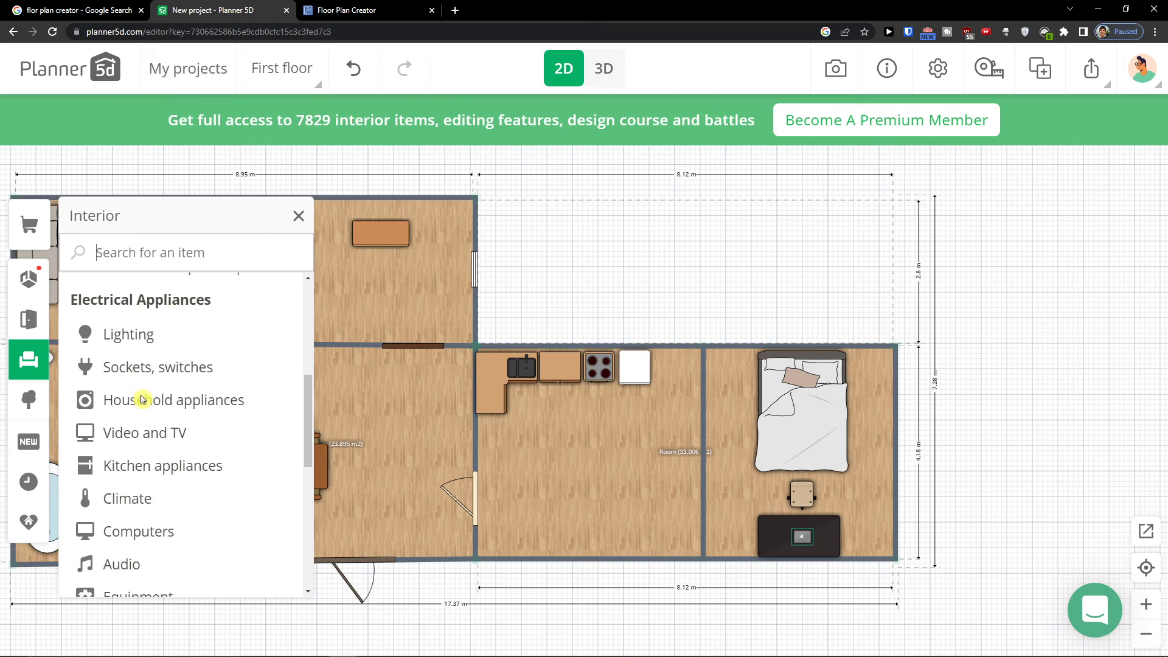
scroll(142, 400, down, 4)
scroll(143, 402, up, 1)
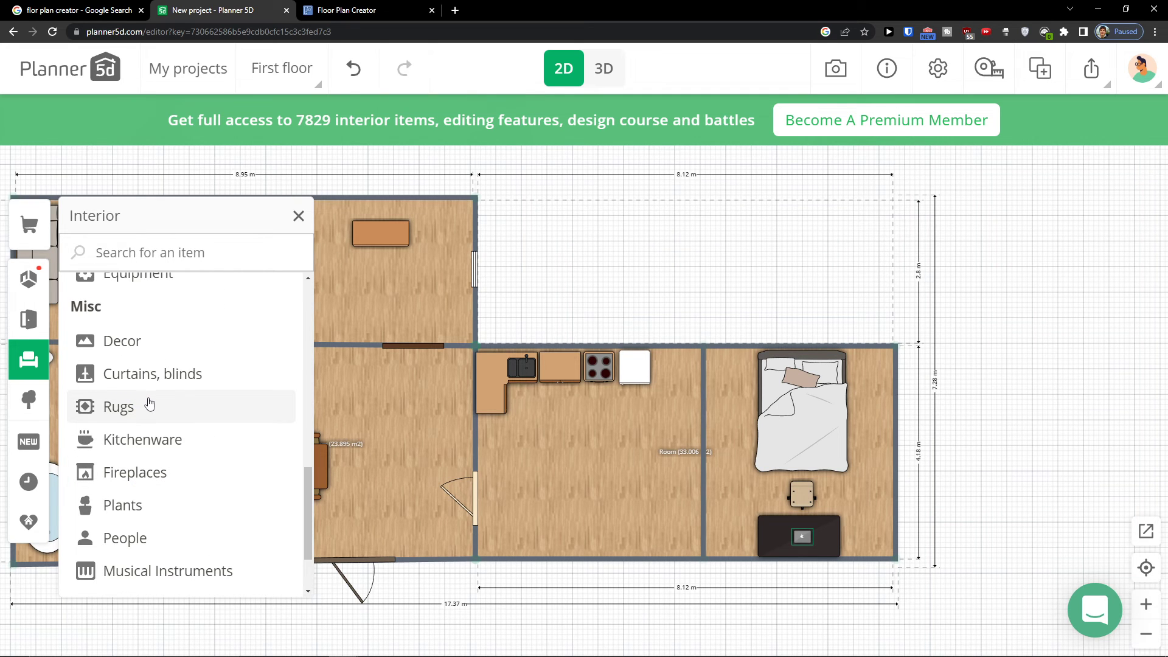
scroll(151, 405, down, 2)
drag(572, 321, 757, 269)
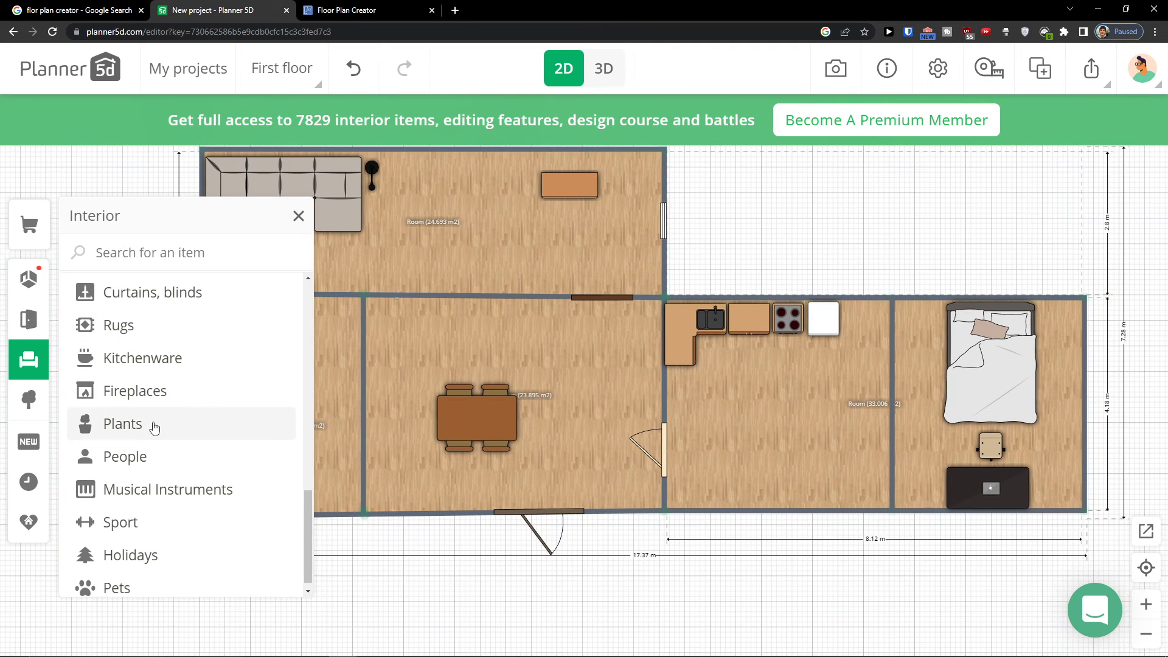
scroll(155, 428, down, 1)
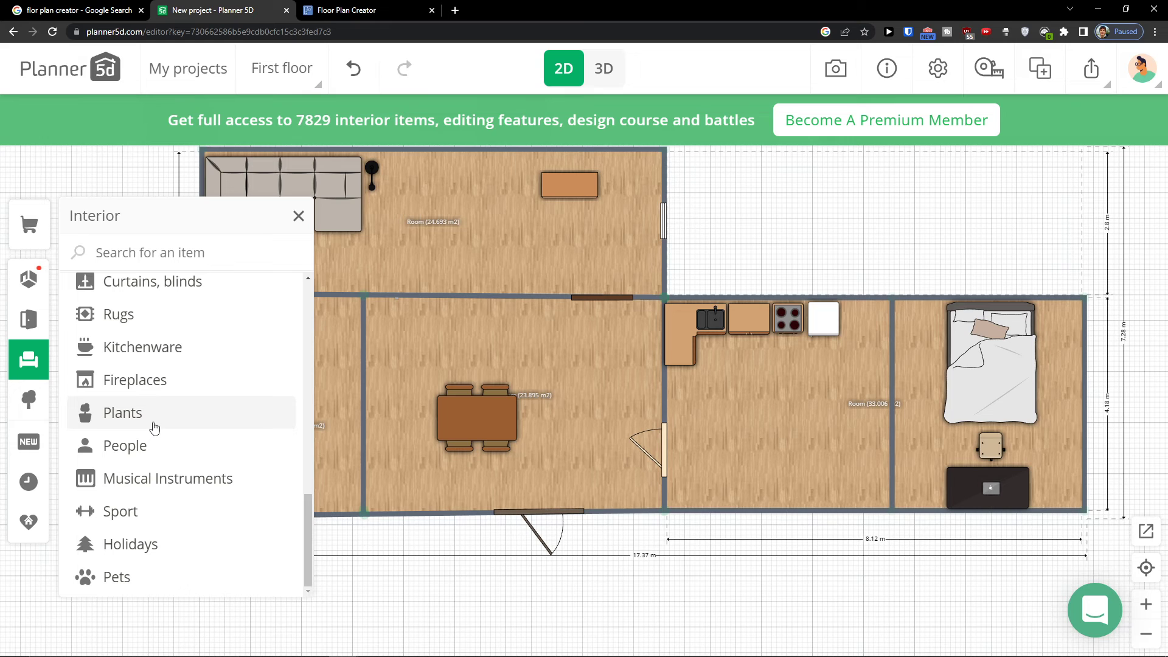
click(152, 420)
drag(120, 334, 394, 488)
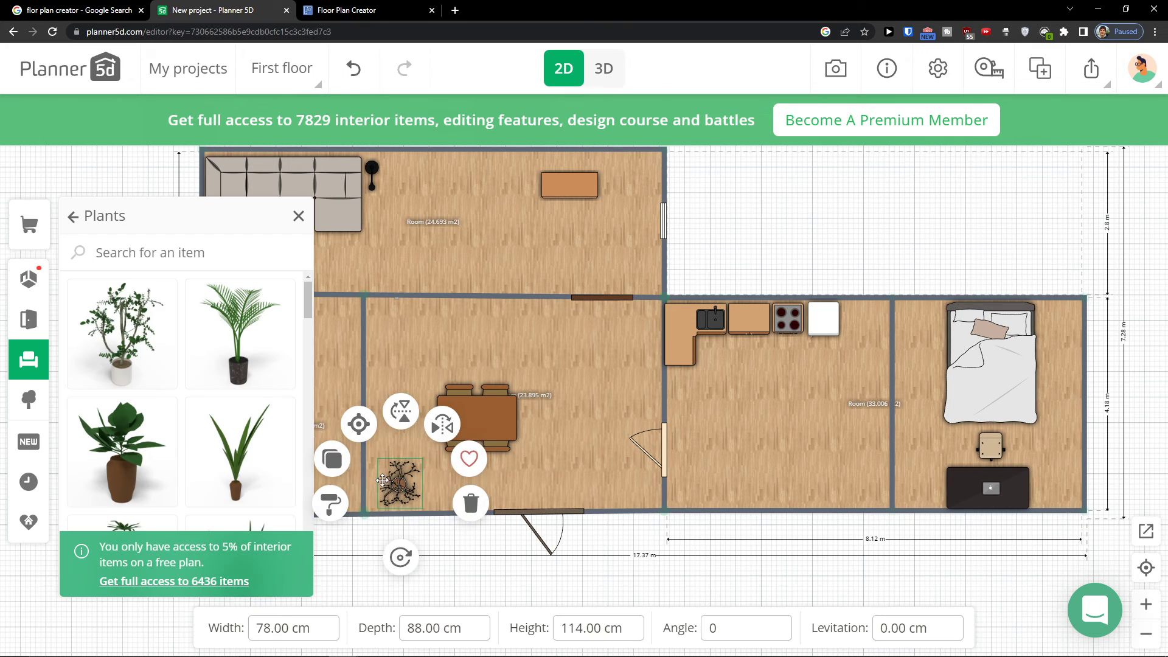
drag(550, 385, 313, 314)
click(507, 364)
Add a swimming pool outside the house, above the kitchen and bedroom
click(26, 398)
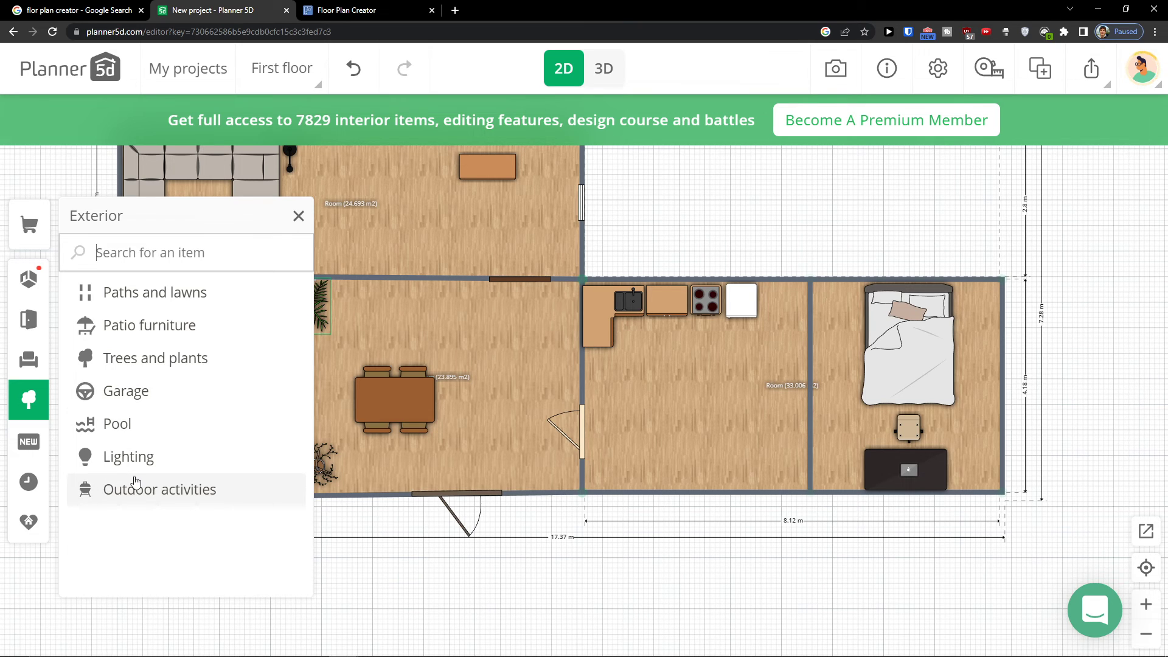
click(162, 422)
drag(229, 348, 791, 162)
click(643, 258)
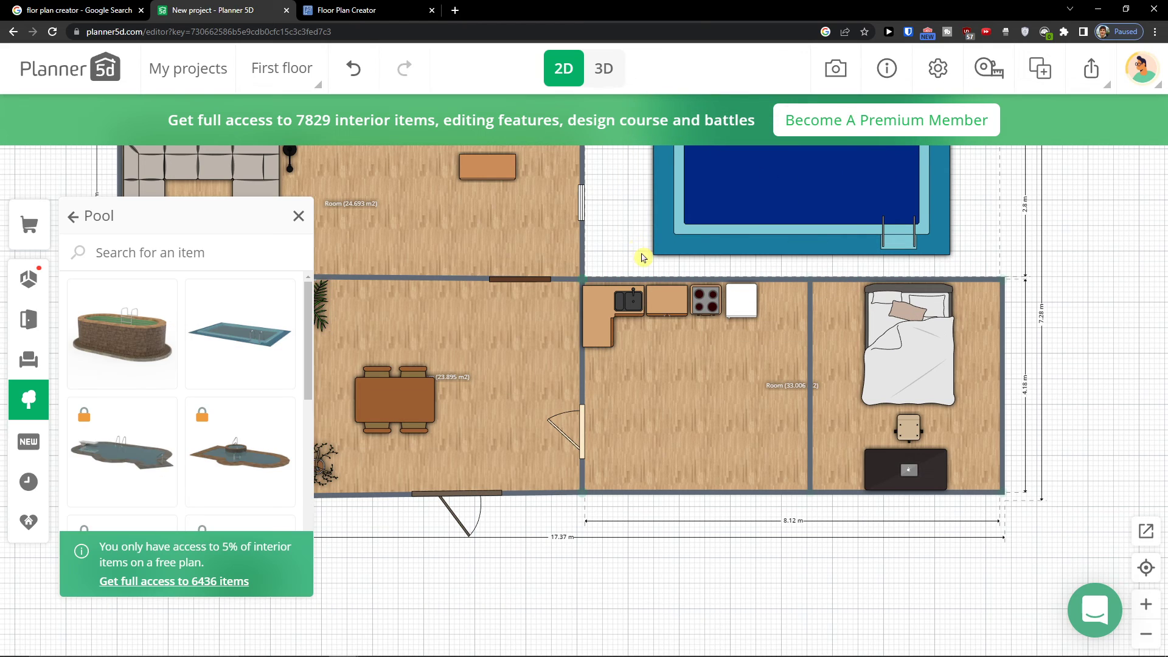
Switch to the 3D view and browse the catalogue categories
click(602, 78)
drag(556, 169, 487, 298)
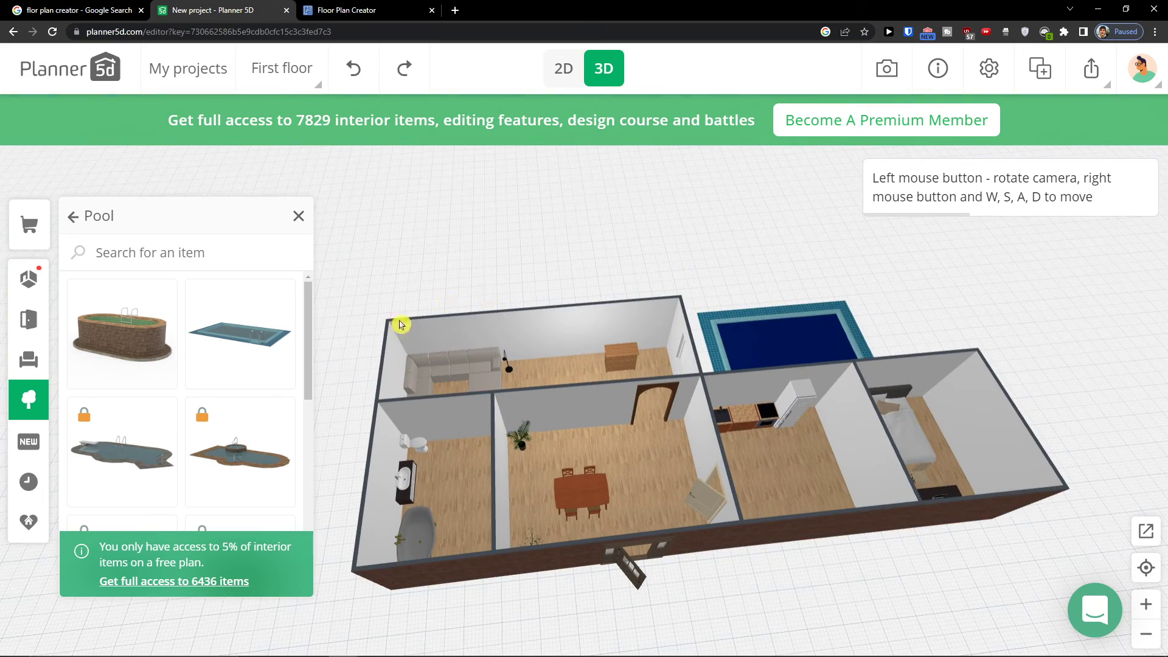
click(28, 442)
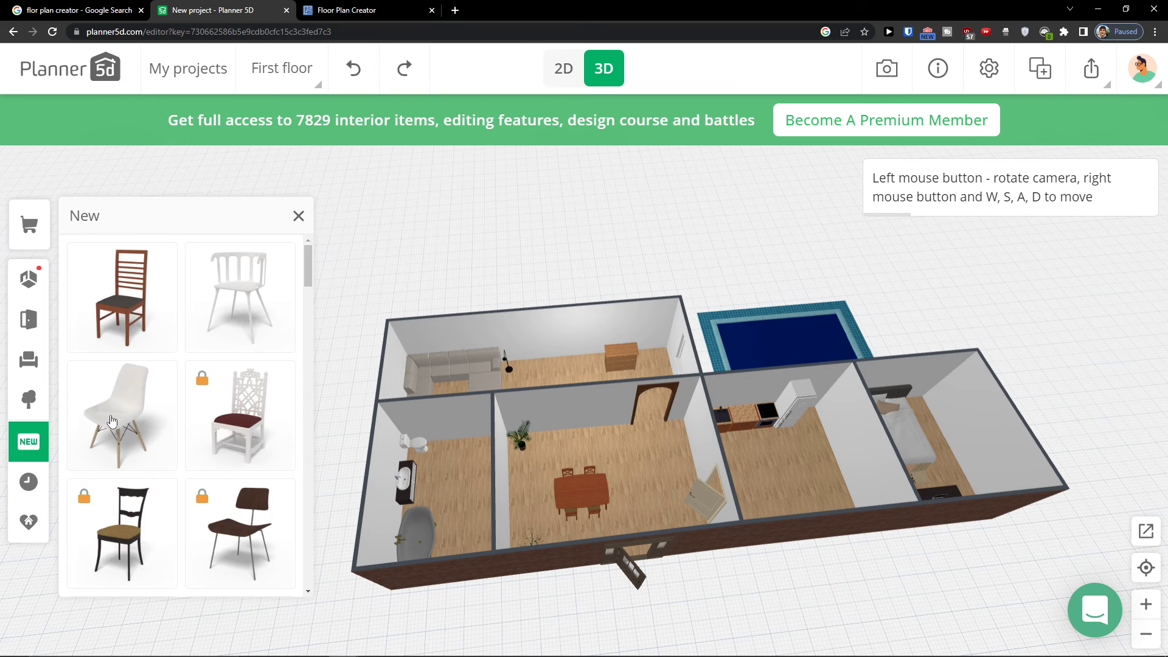
scroll(148, 414, down, 4)
scroll(148, 414, up, 3)
click(29, 400)
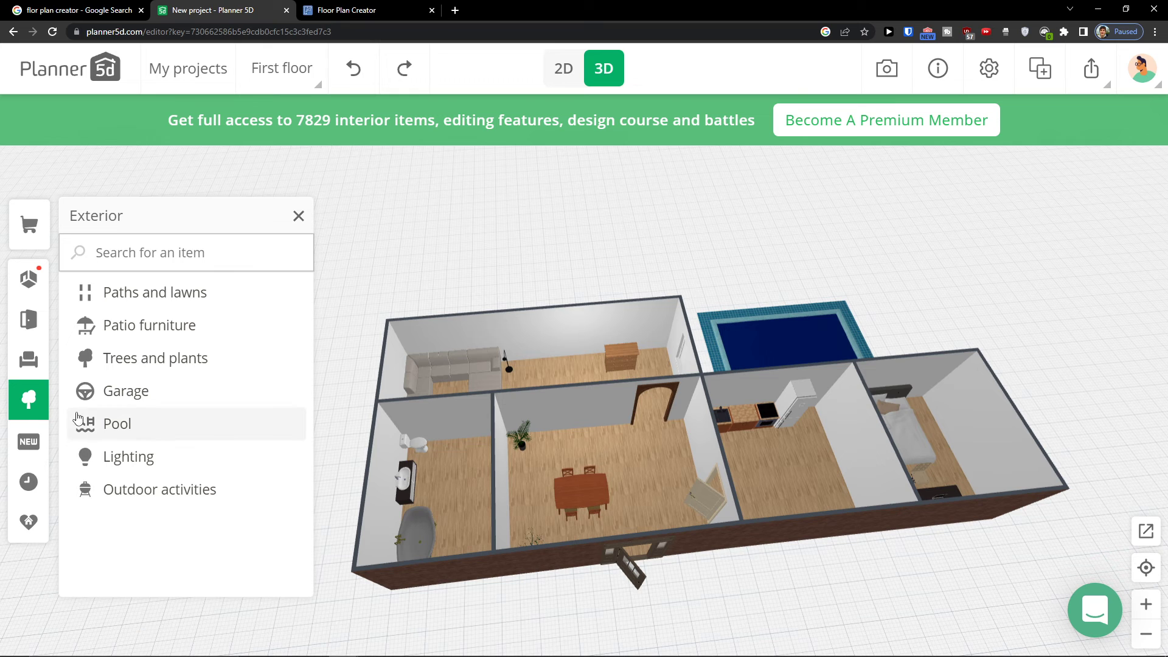
scroll(695, 287, up, 2)
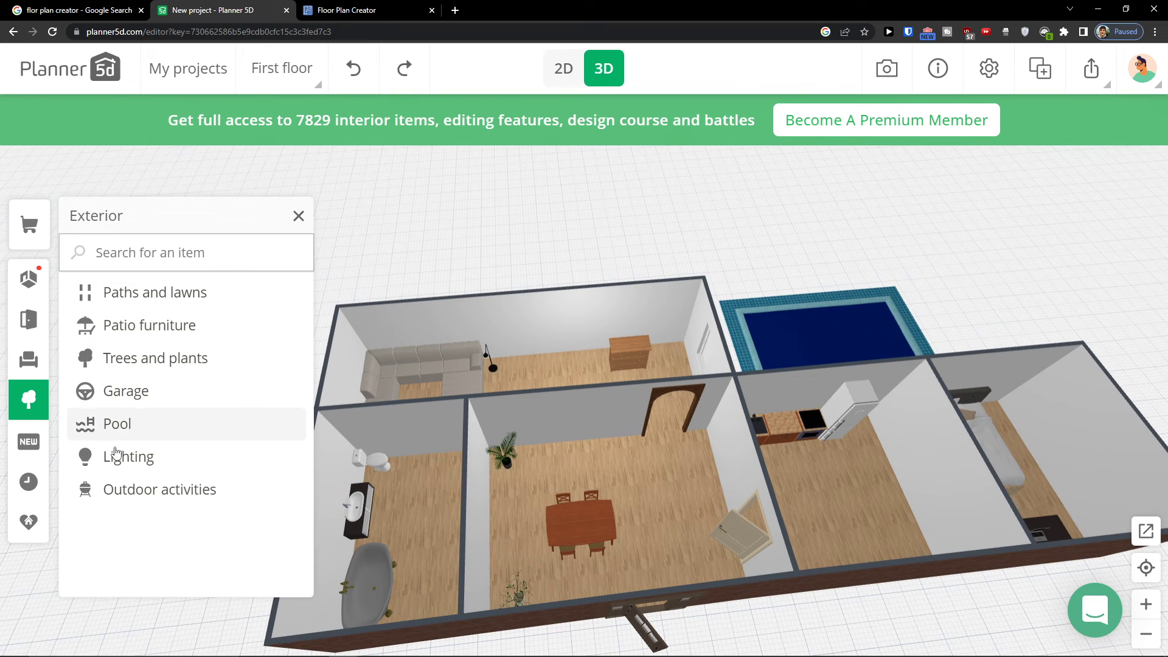
click(126, 466)
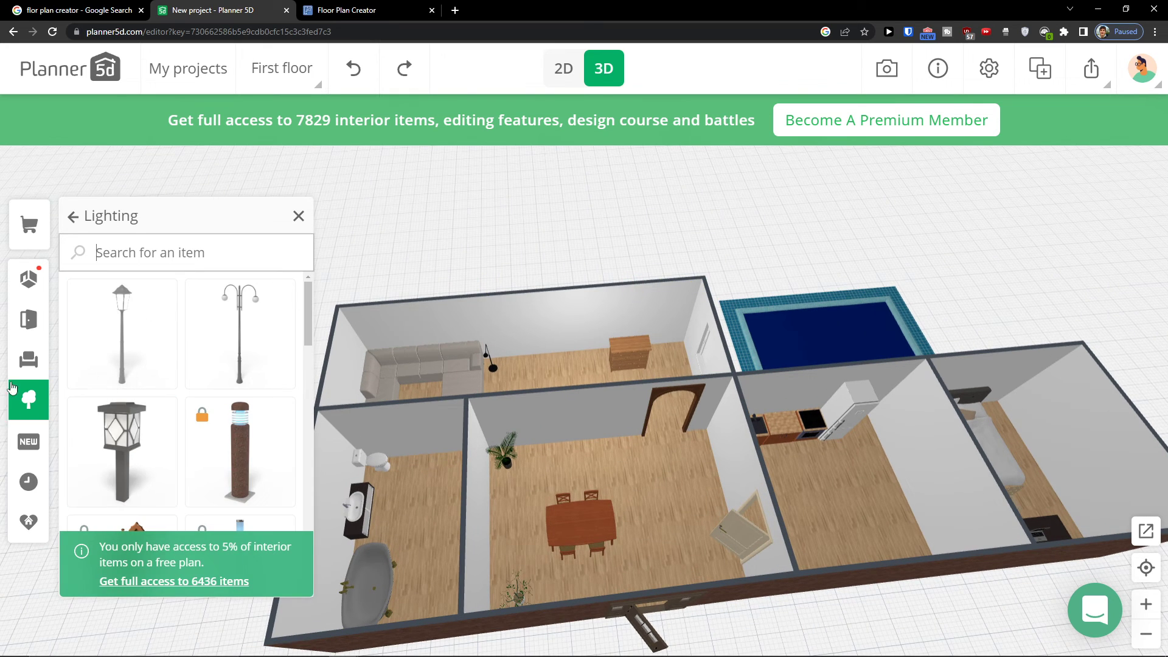
click(28, 359)
scroll(155, 408, down, 7)
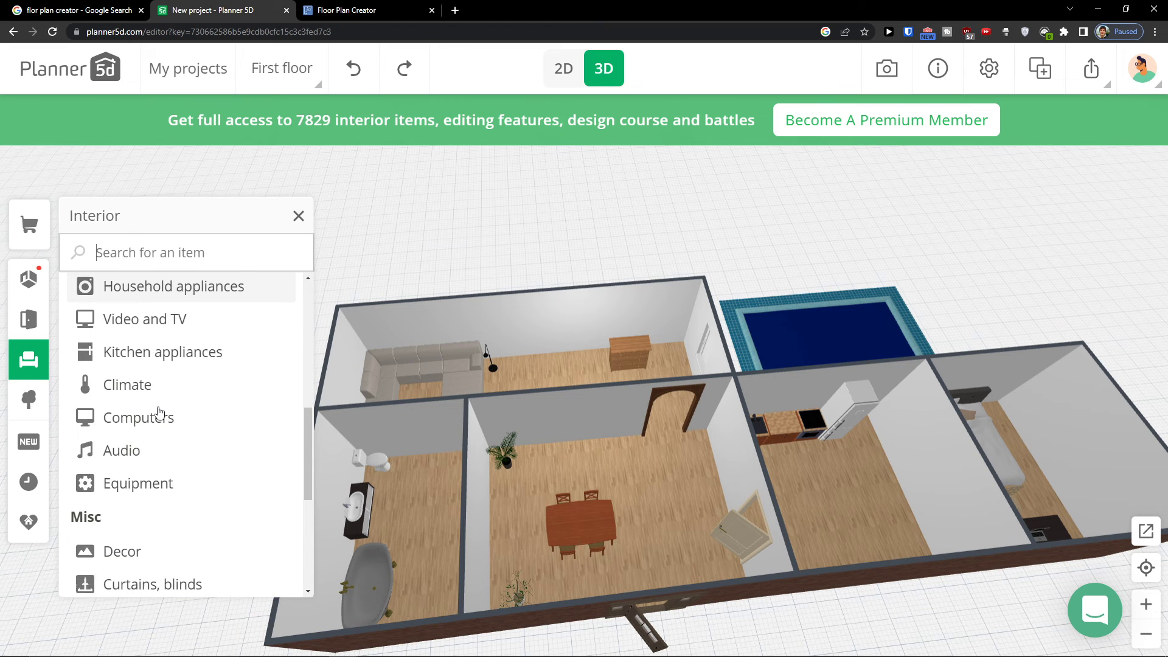
scroll(159, 413, down, 5)
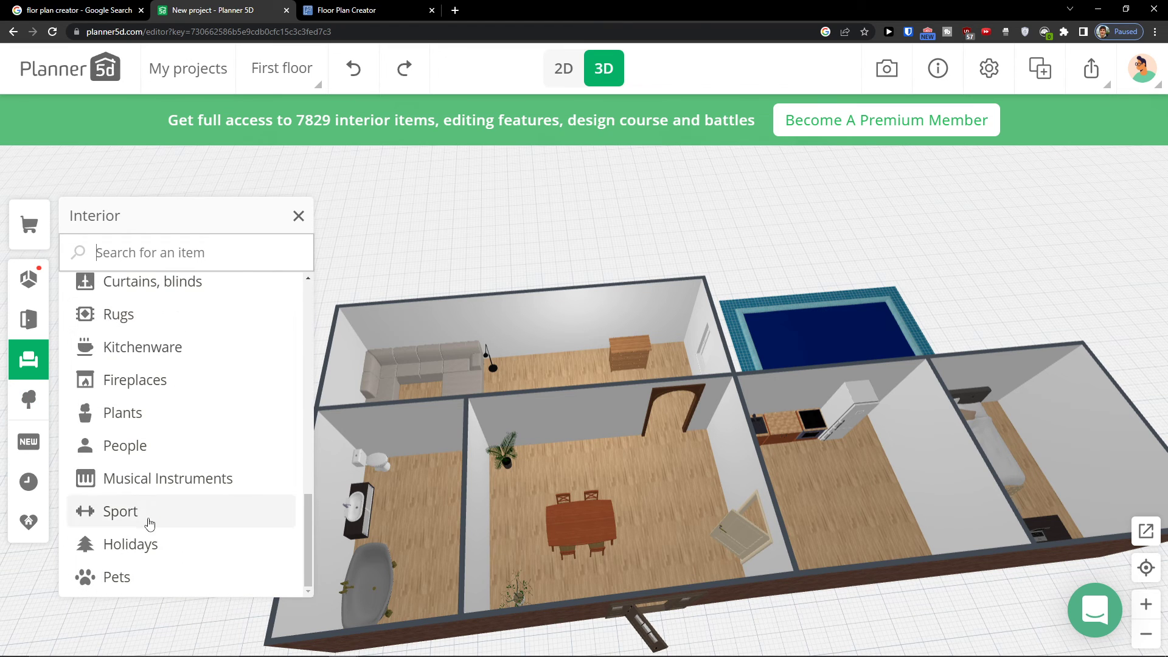
click(29, 482)
click(29, 526)
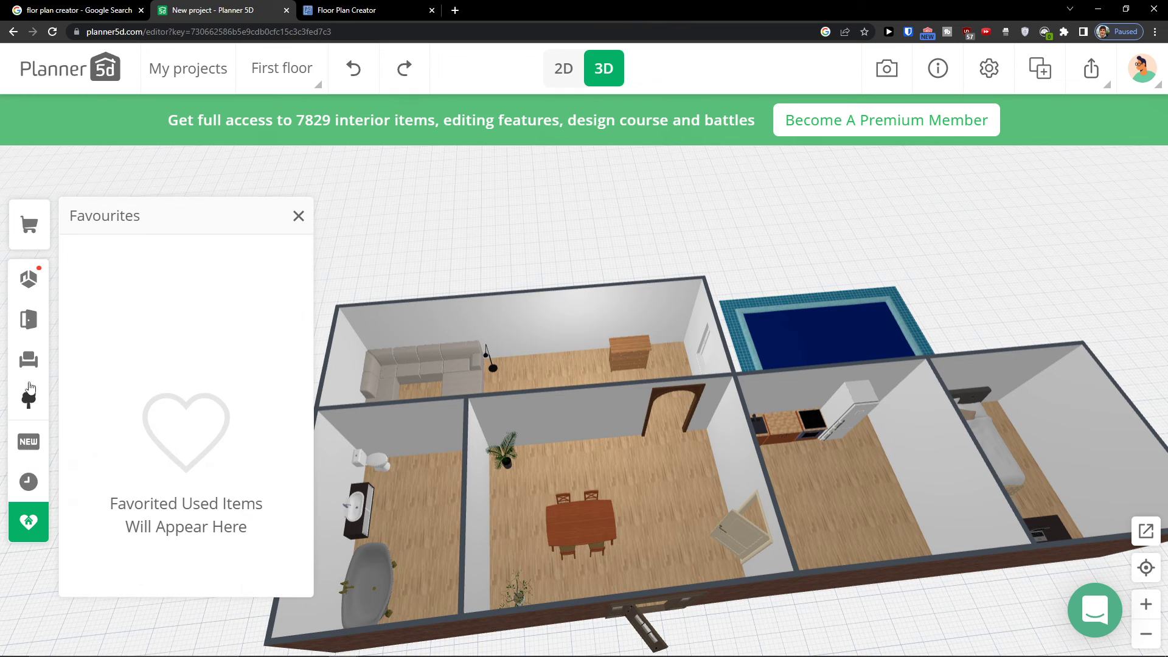
click(35, 318)
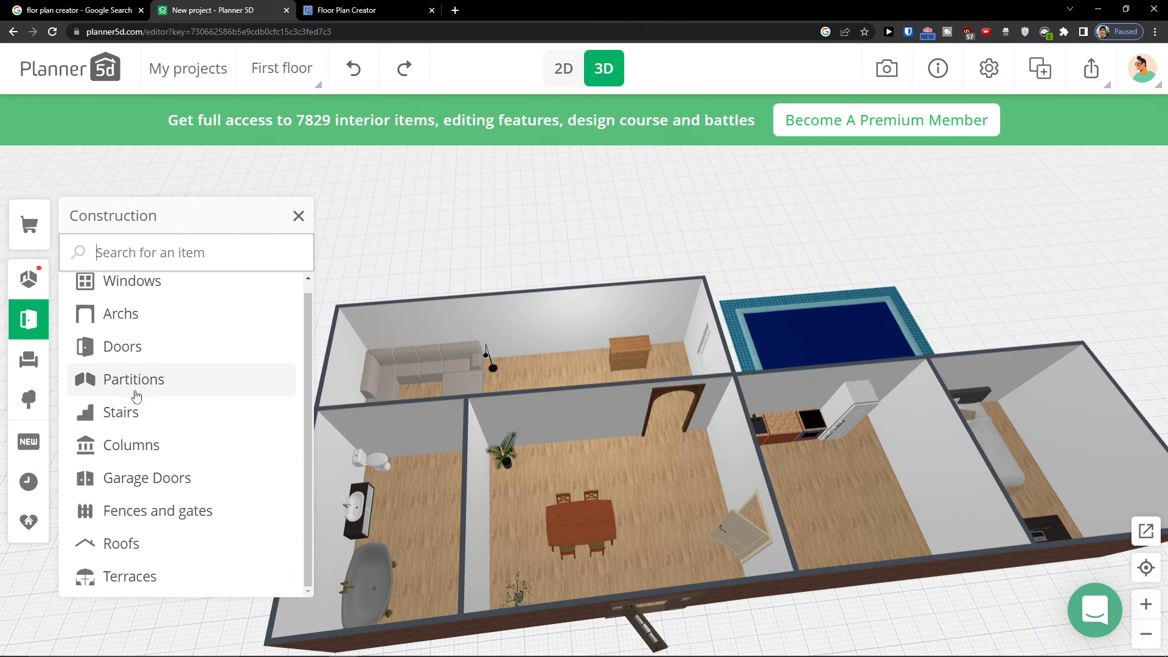
click(28, 360)
scroll(199, 443, down, 3)
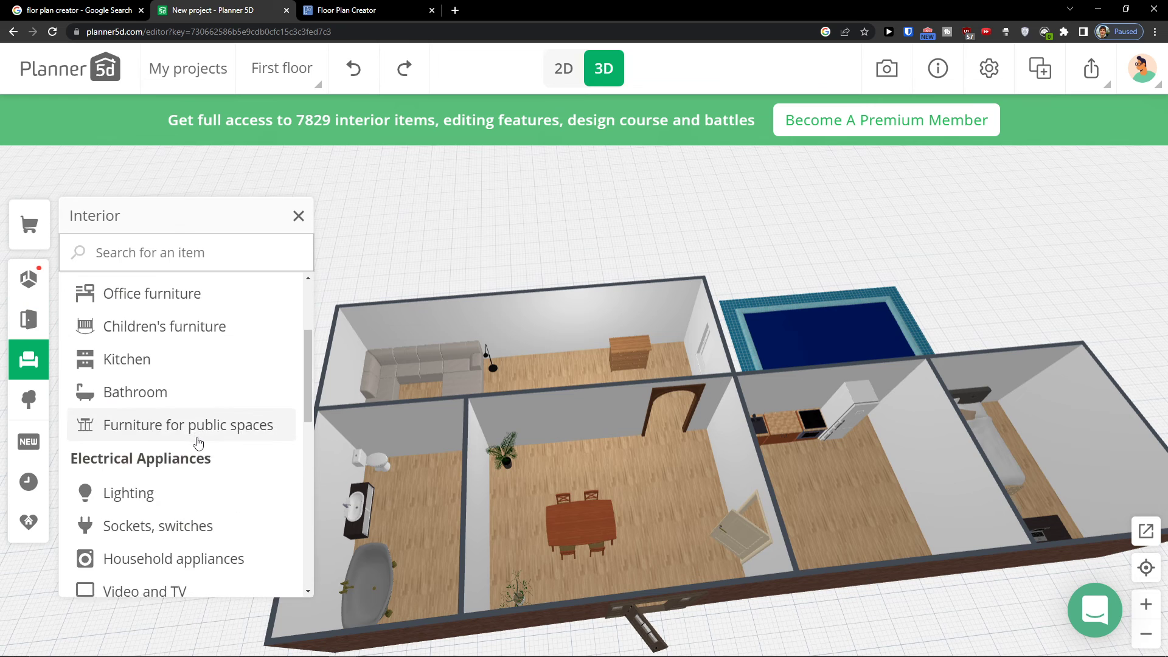
scroll(199, 443, down, 10)
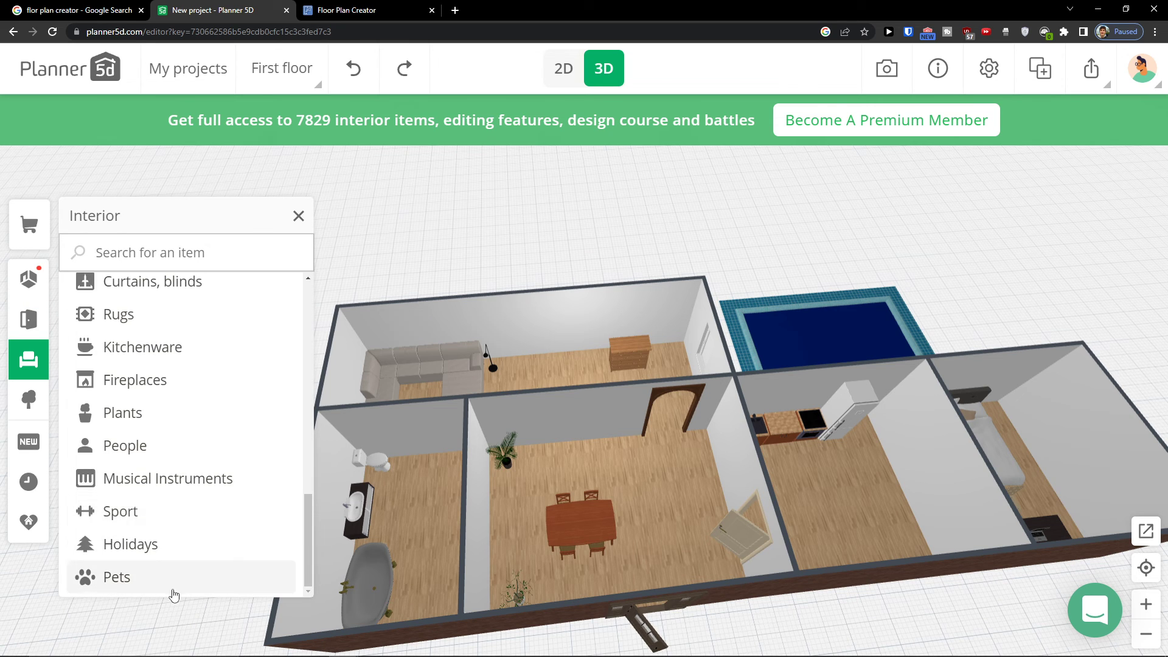
Add a lying cat to the dining room near the plant
click(179, 562)
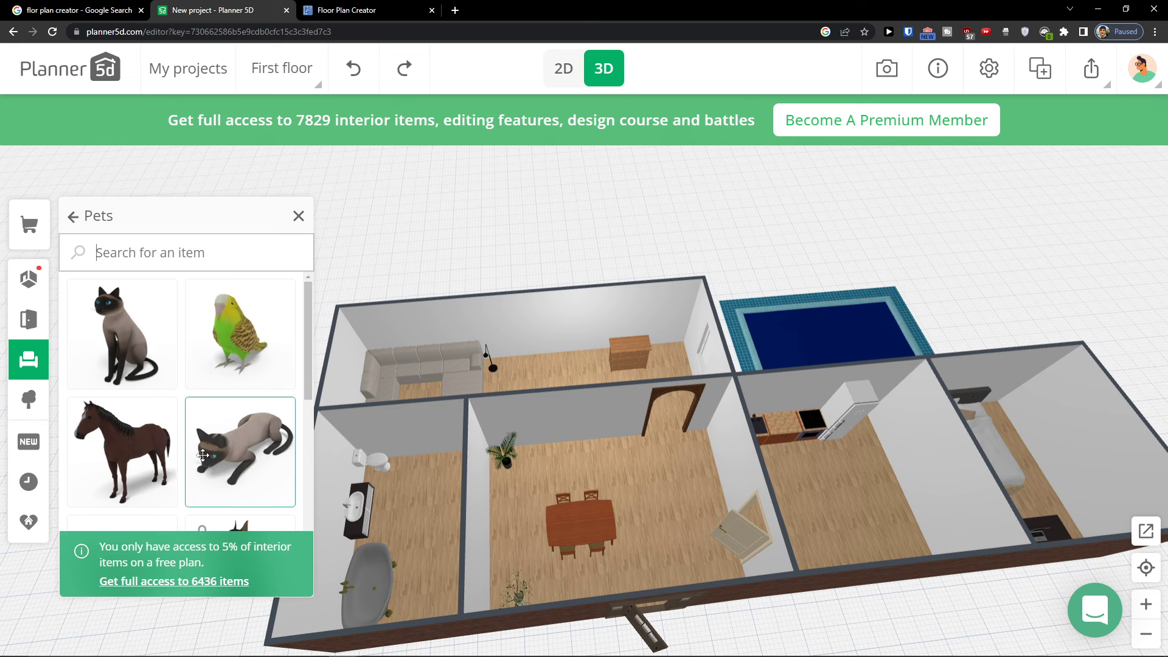
drag(243, 444, 373, 467)
drag(583, 530, 584, 531)
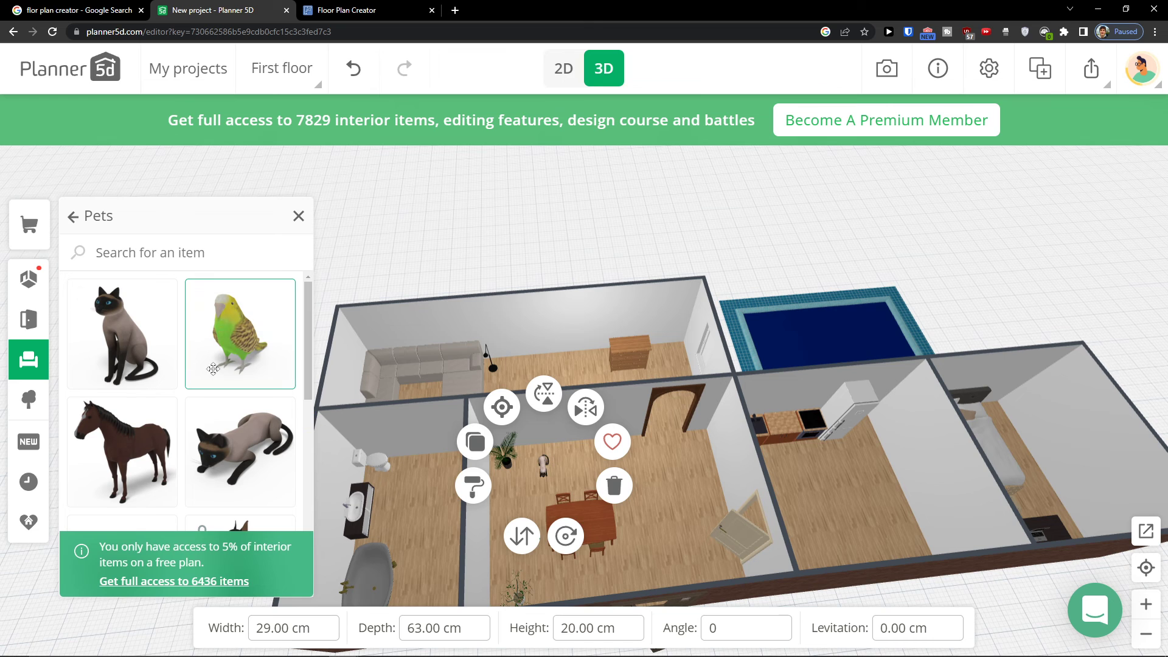
Add a horse to the dining room next to the wall shared with the kitchen
drag(239, 347, 524, 477)
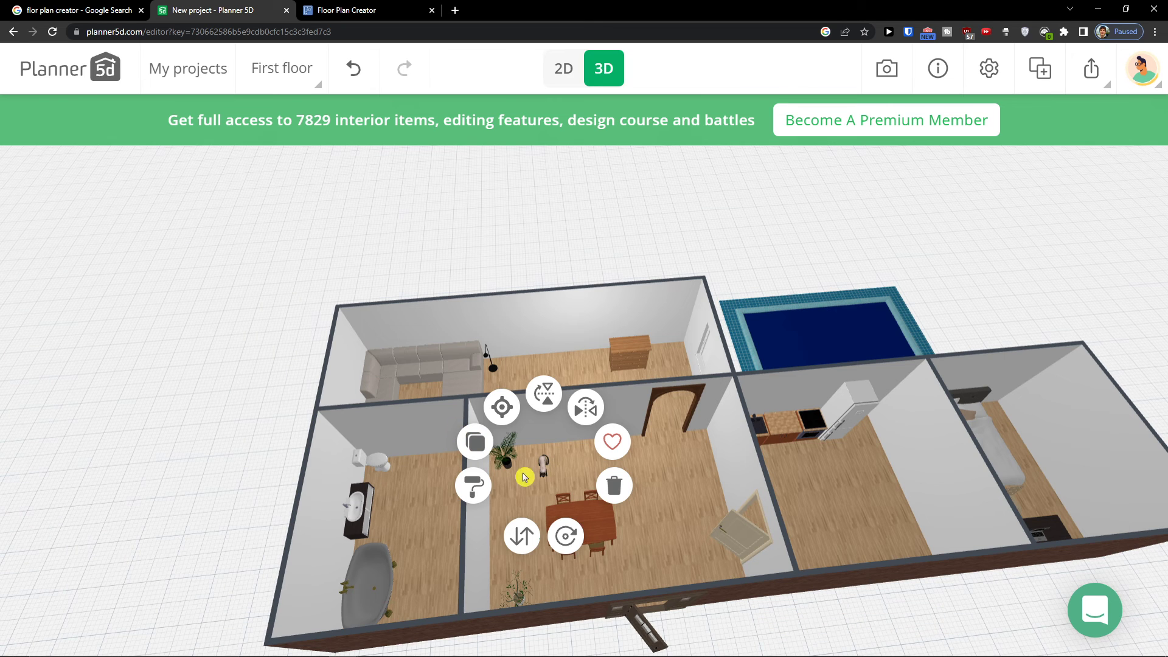
click(353, 529)
drag(122, 450, 676, 503)
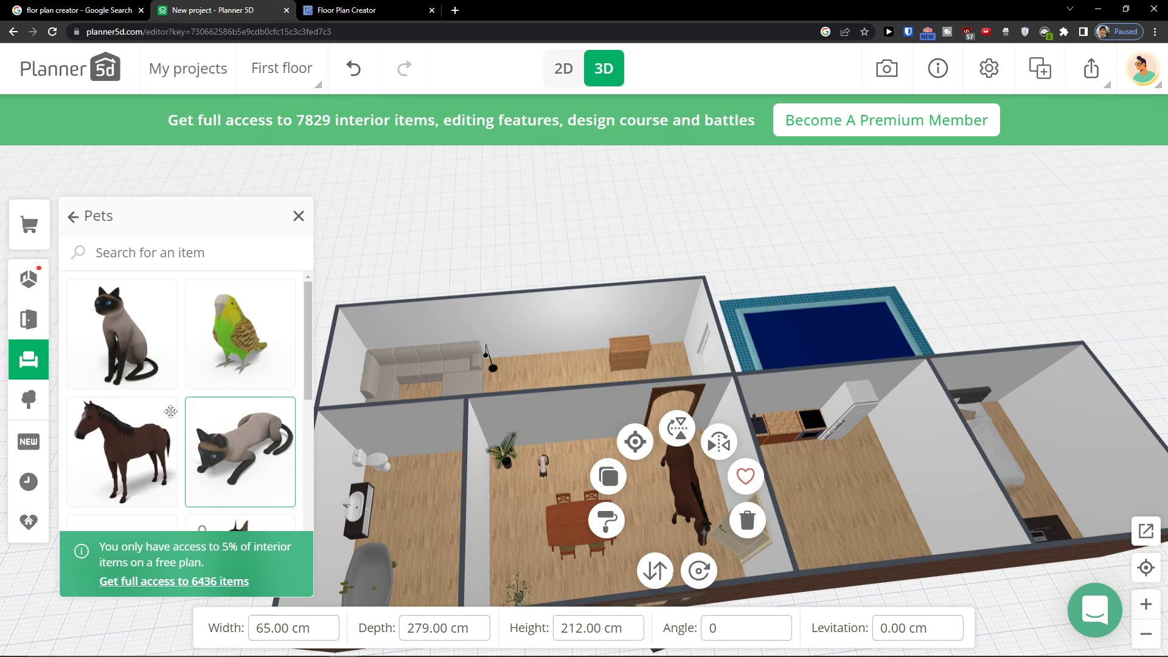
Place a person in a white protective suit in the dining room beside the horse
click(47, 377)
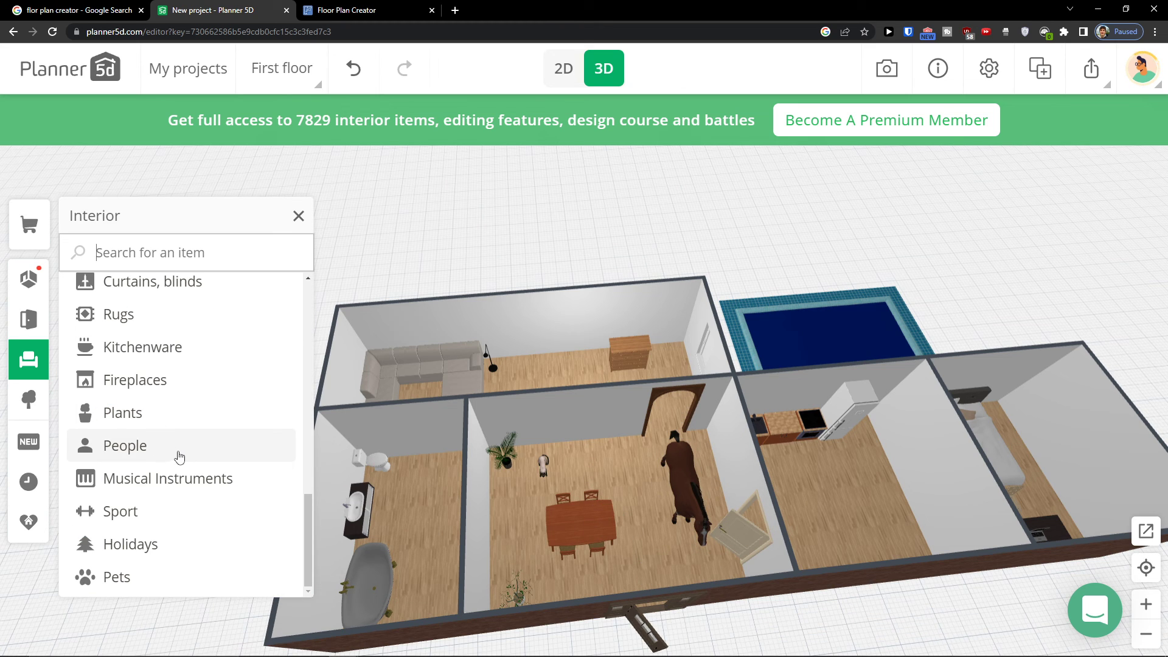
scroll(192, 482, up, 2)
click(172, 527)
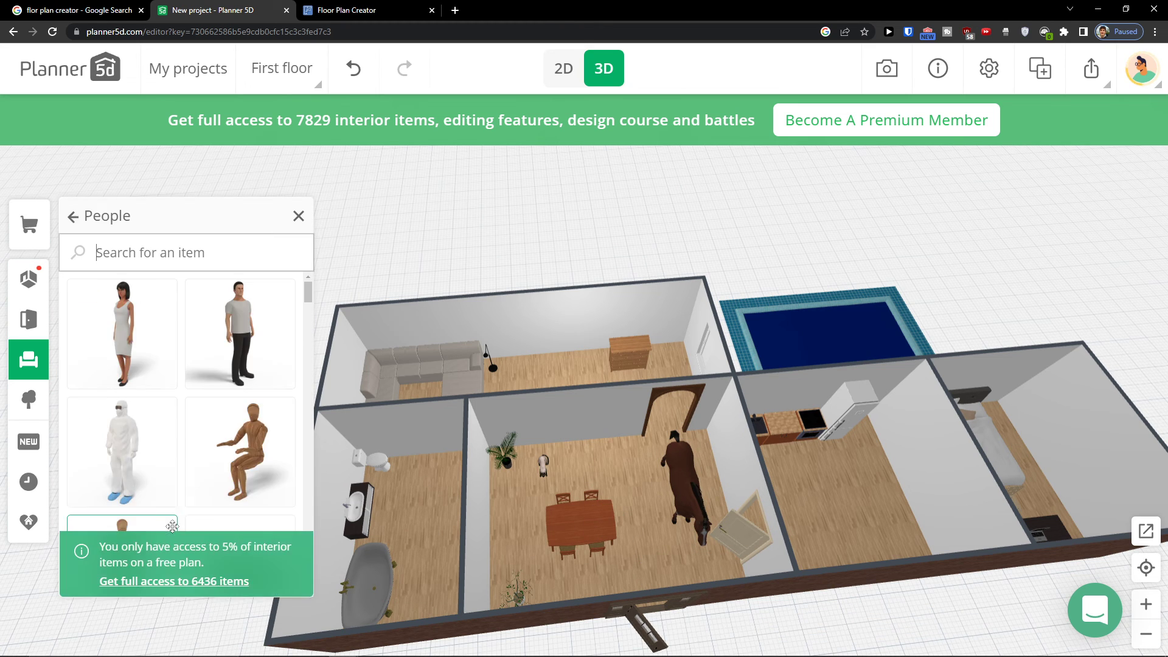
drag(141, 451, 635, 485)
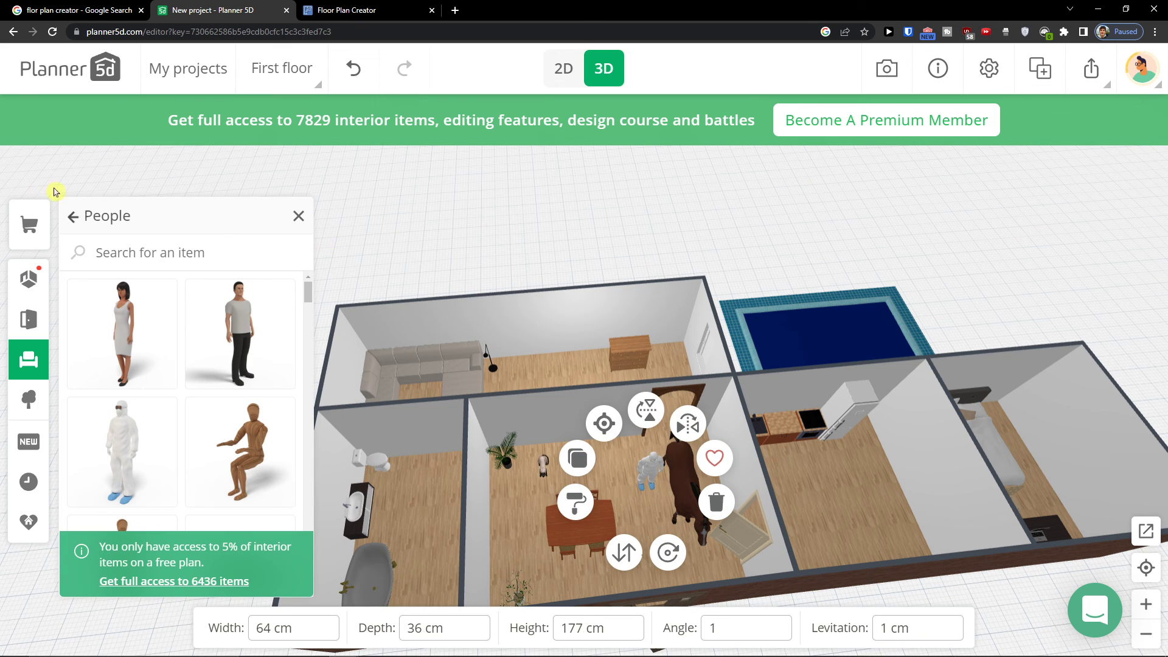
Add a flat roof over the dining room
click(28, 279)
click(29, 320)
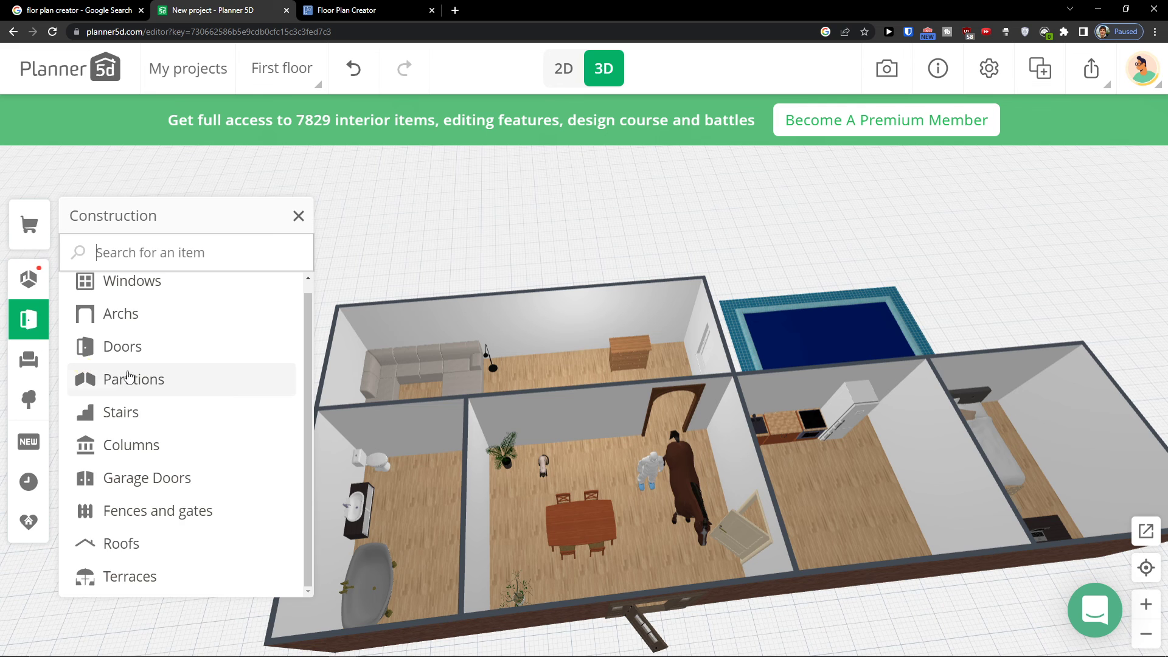
scroll(365, 274, down, 3)
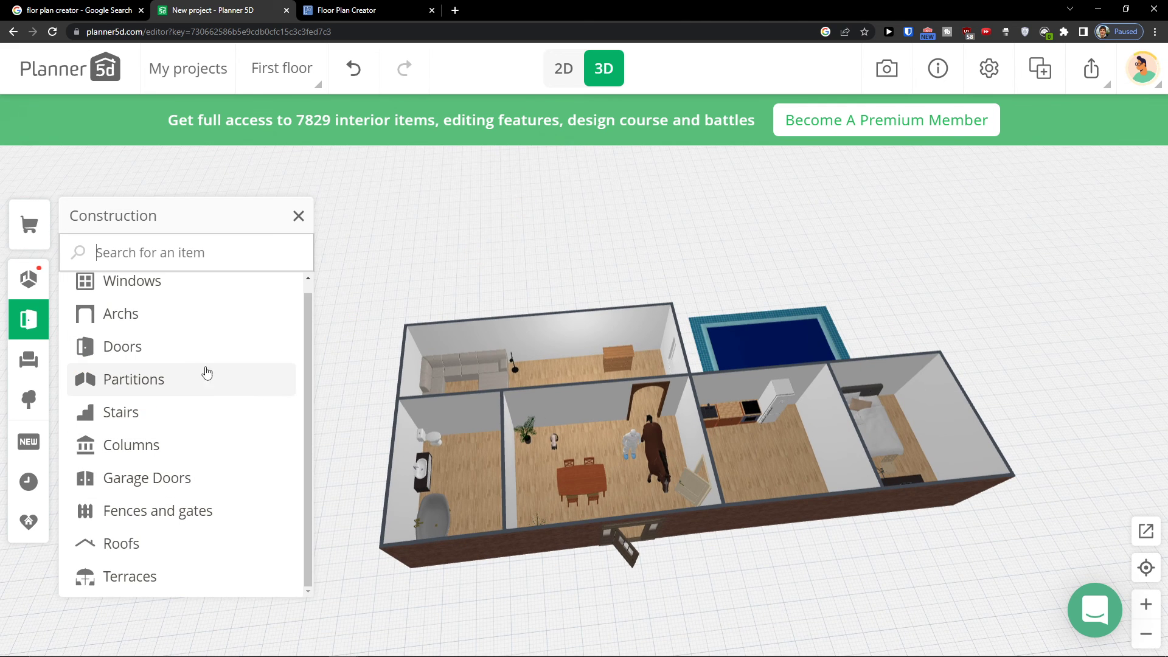
click(170, 548)
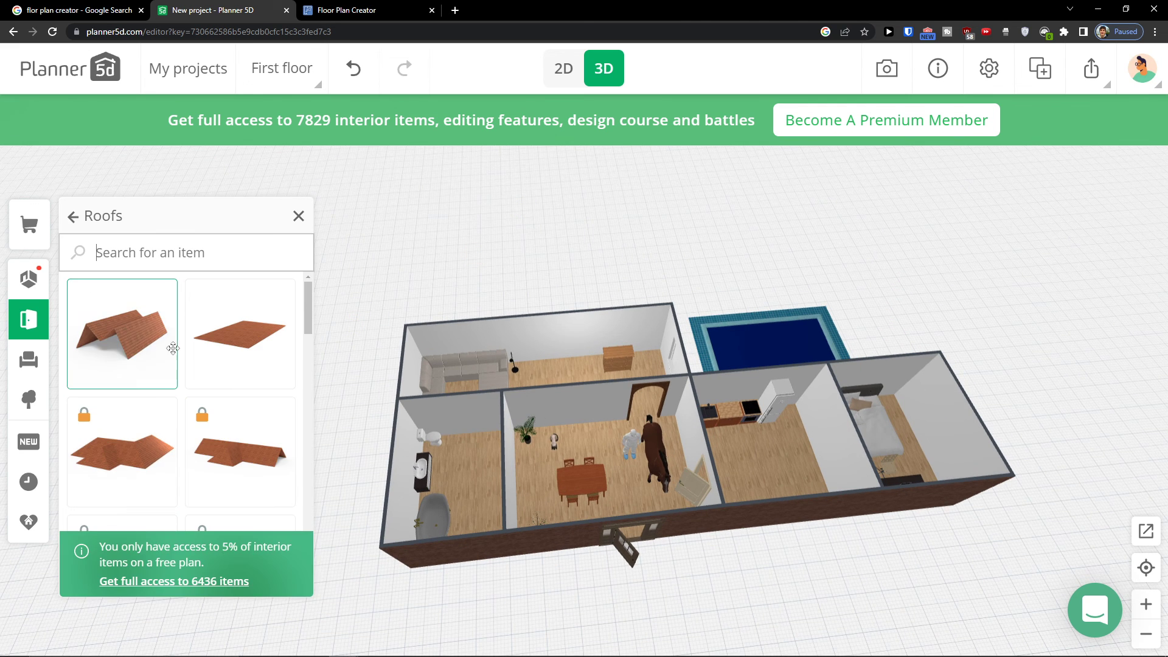
scroll(690, 450, up, 5)
scroll(733, 535, down, 5)
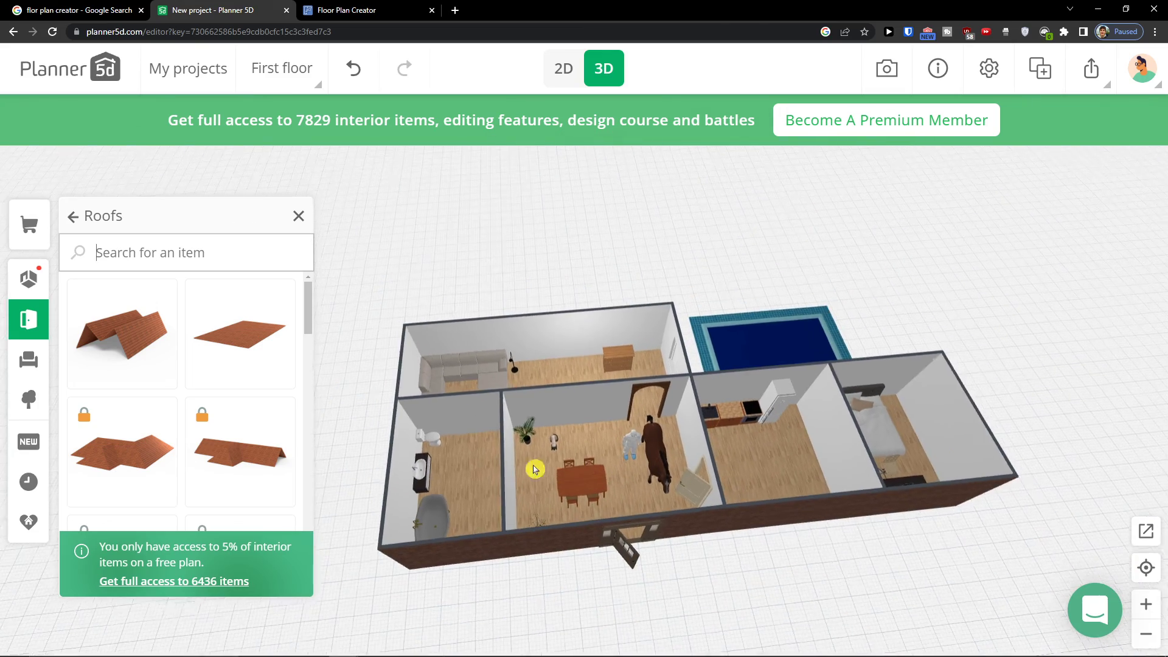
scroll(738, 480, up, 4)
scroll(691, 483, down, 3)
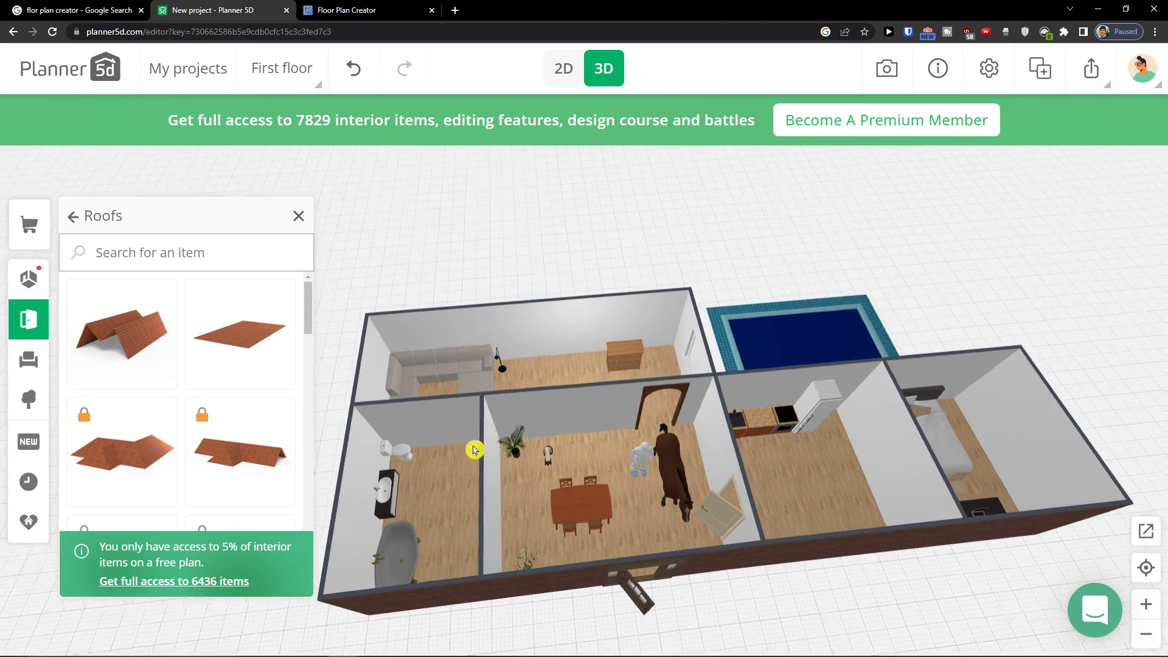
scroll(475, 450, down, 1)
scroll(221, 418, down, 1)
scroll(221, 419, up, 1)
click(234, 349)
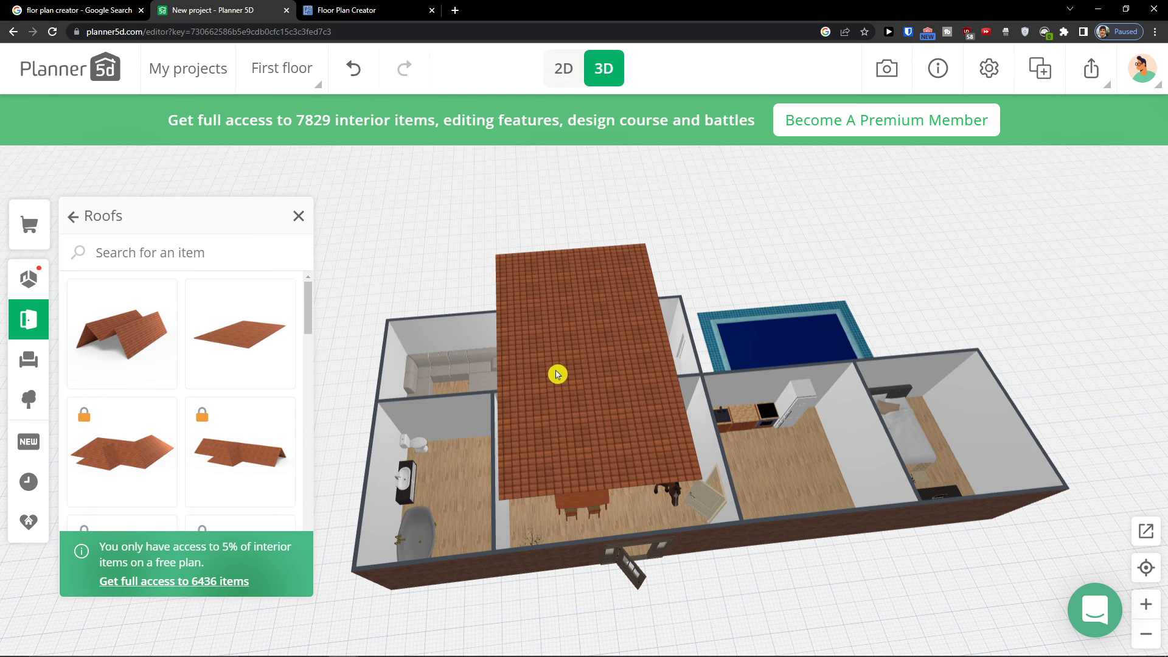
Reposition the flat roof so it lines up with the dining room's outer walls, checking the fit from several angles
click(548, 384)
drag(551, 378, 519, 381)
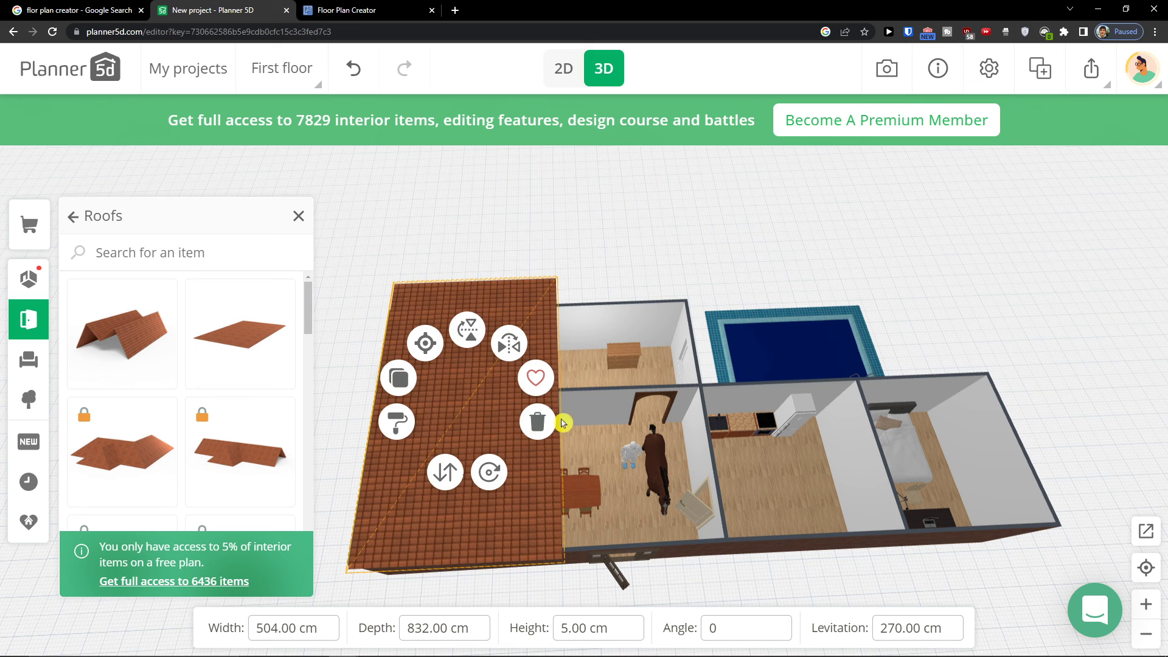
drag(560, 549, 862, 435)
click(737, 411)
drag(494, 444, 537, 434)
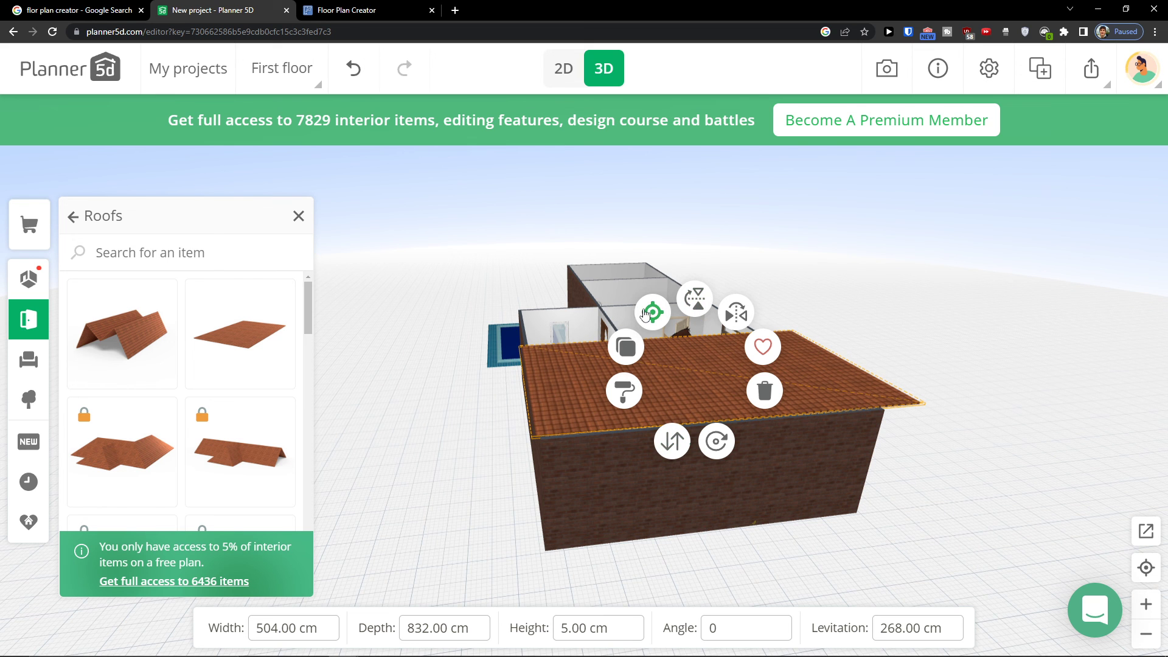
click(650, 313)
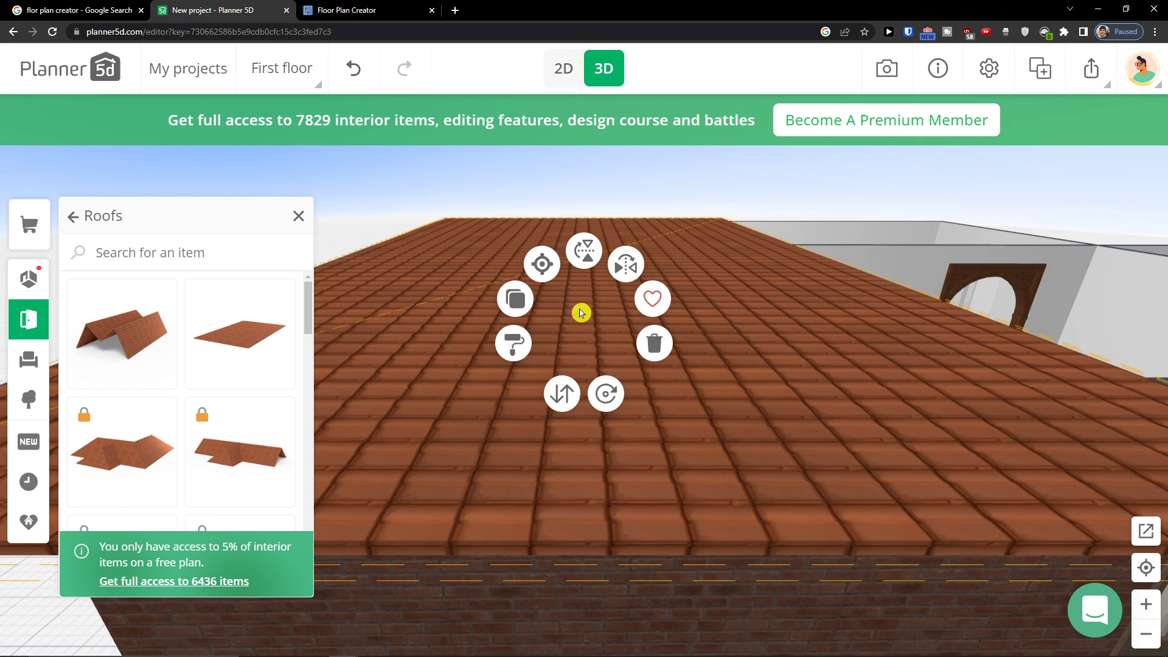
scroll(582, 313, down, 8)
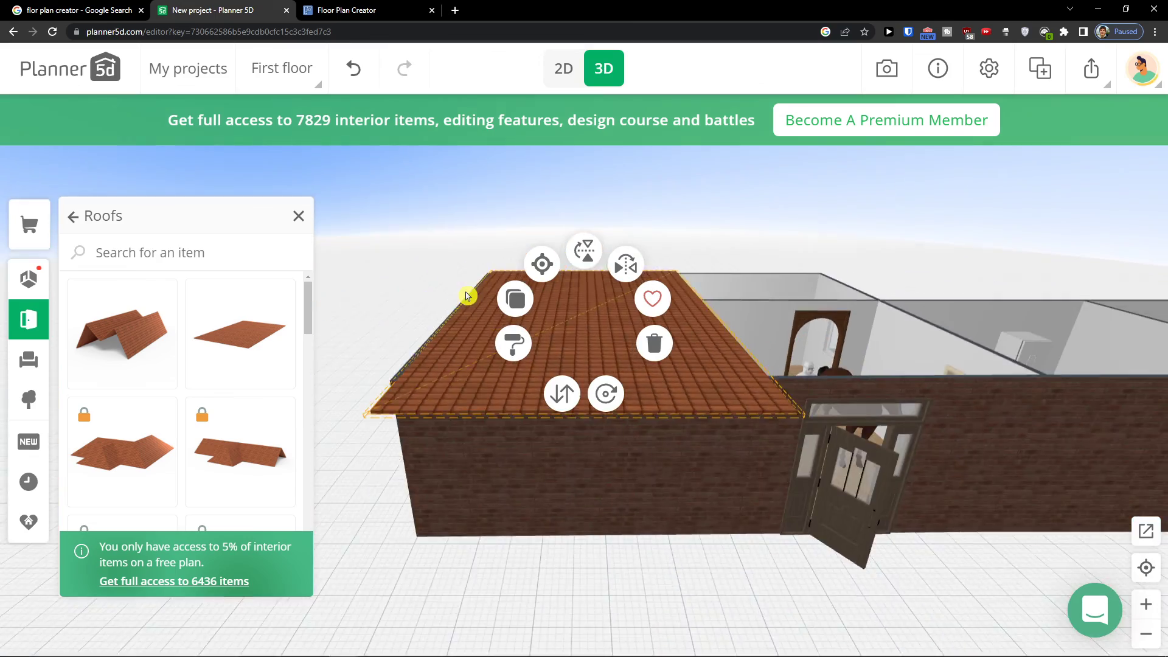
drag(900, 538, 550, 580)
scroll(753, 586, down, 10)
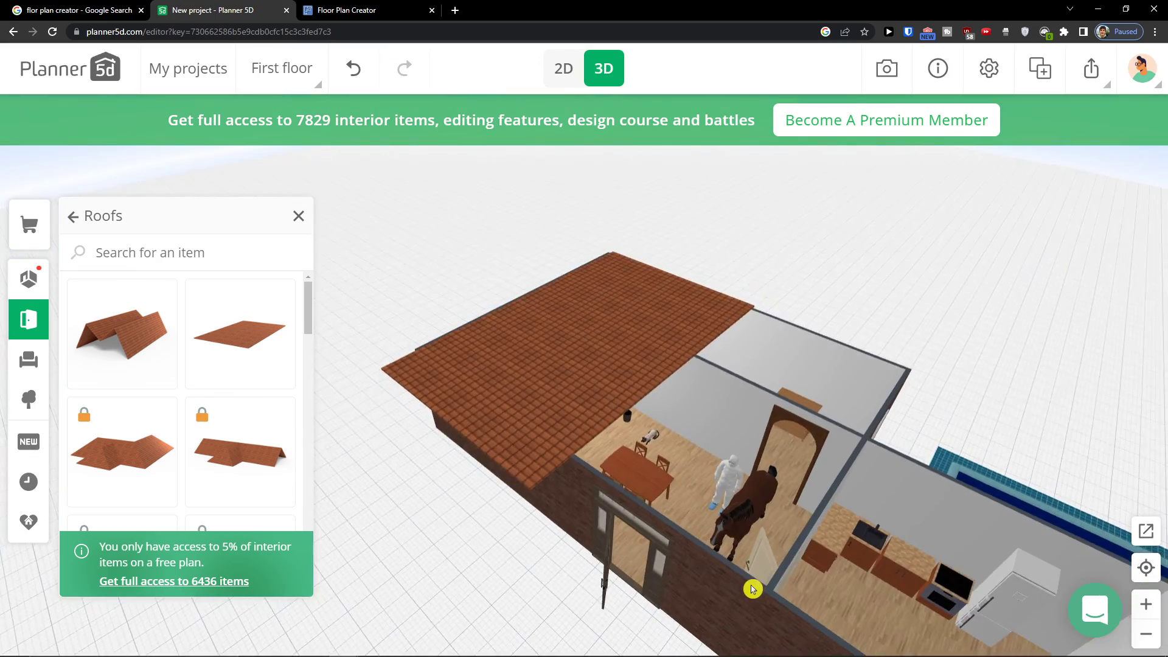
drag(981, 560, 732, 468)
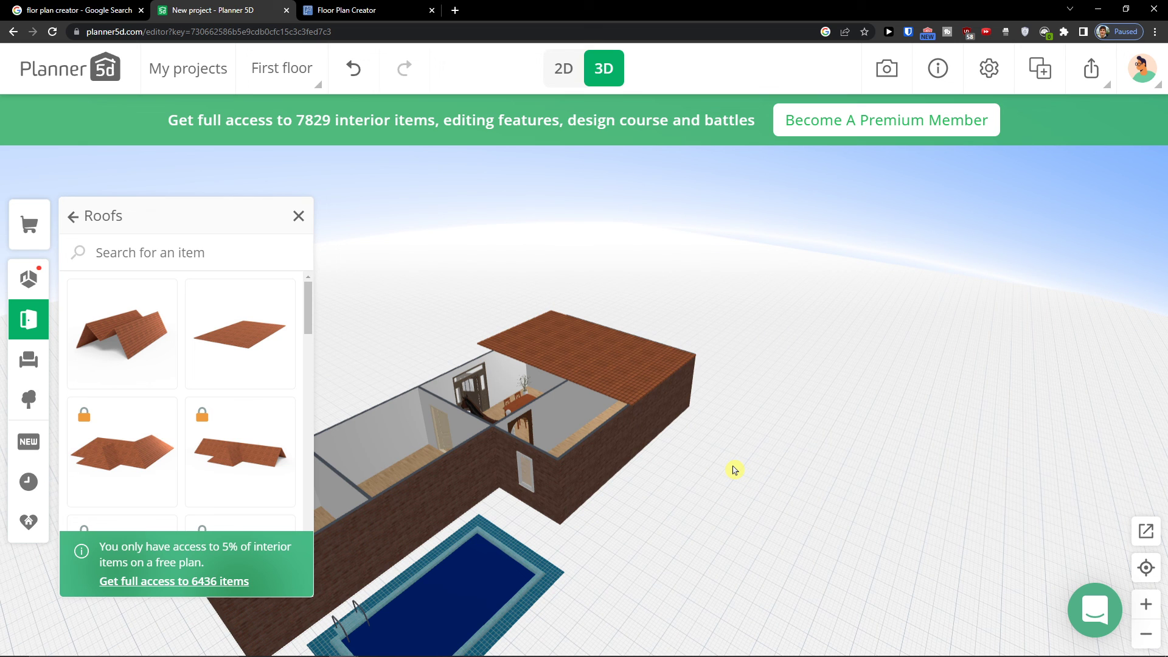
Leave the roof catalog and open the Interior catalog, browsing down toward the People and Pets categories
click(73, 217)
click(29, 360)
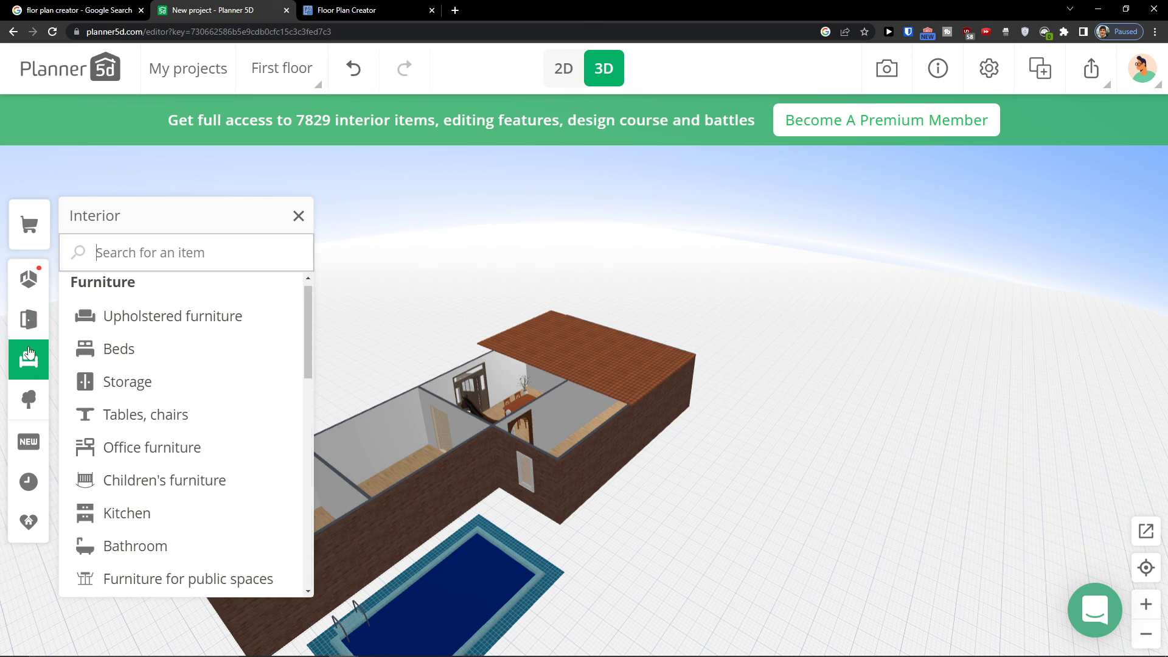
scroll(234, 394, down, 4)
scroll(247, 411, down, 5)
mouse_move(1014, 655)
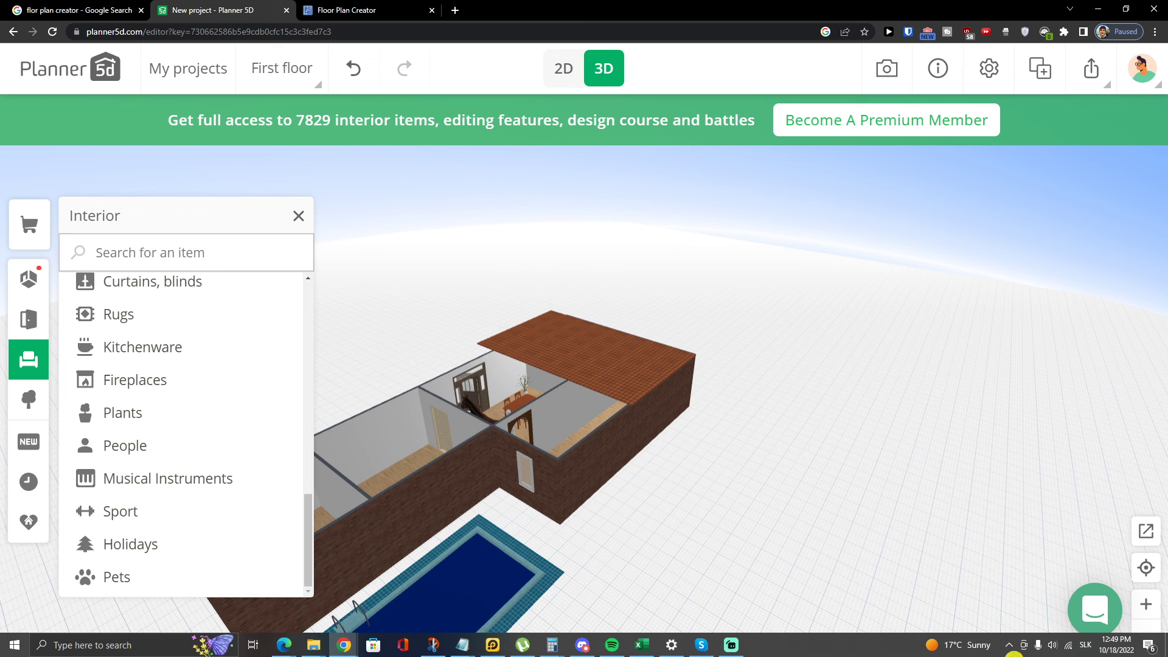